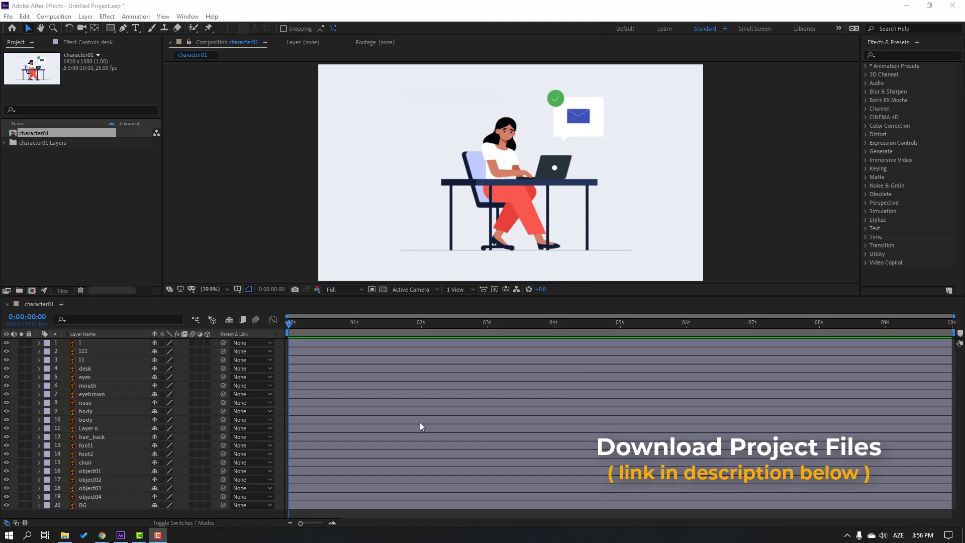
# Lock the BG, desk and chair layers in the timeline
pyautogui.click(101, 506)
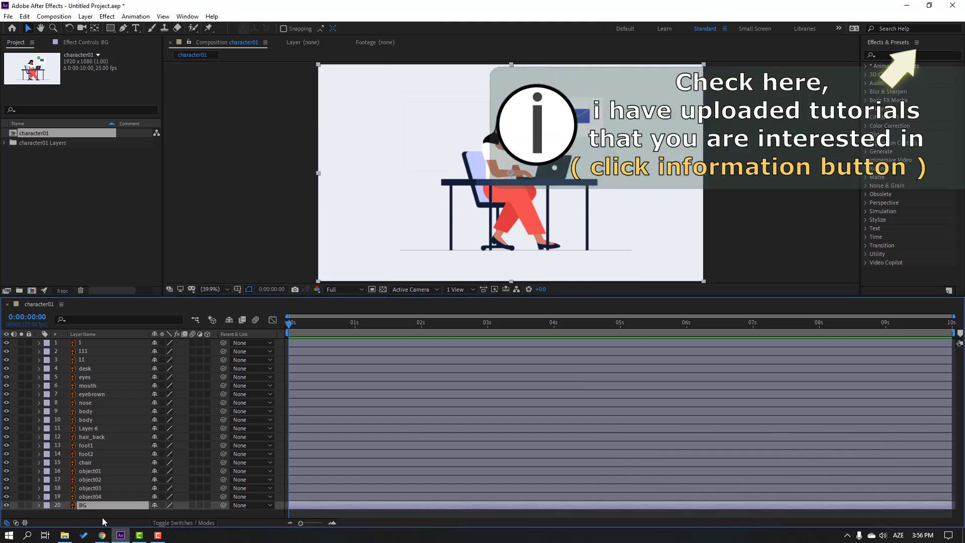
pyautogui.keyDown('ctrl'); pyautogui.click(86, 369); pyautogui.keyUp('ctrl')
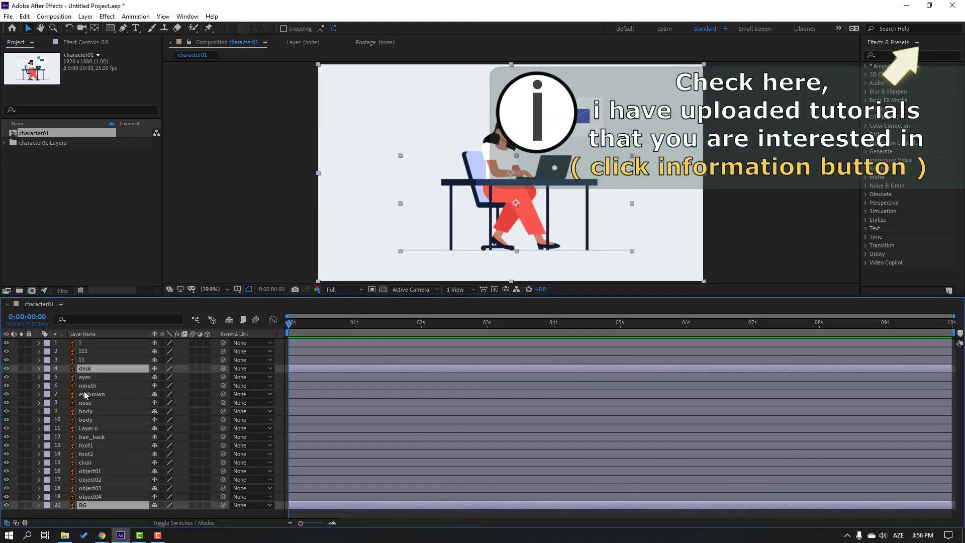
pyautogui.click(28, 369)
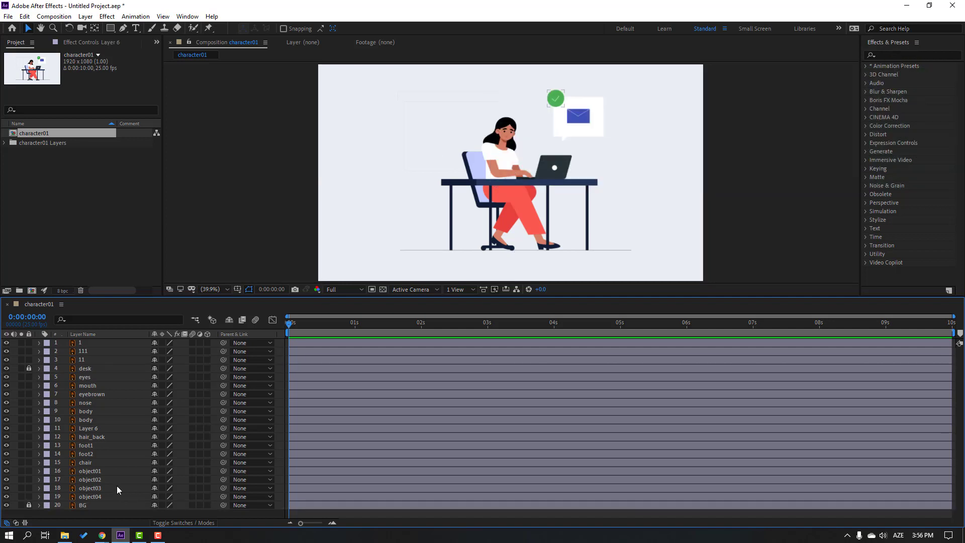
pyautogui.click(85, 462)
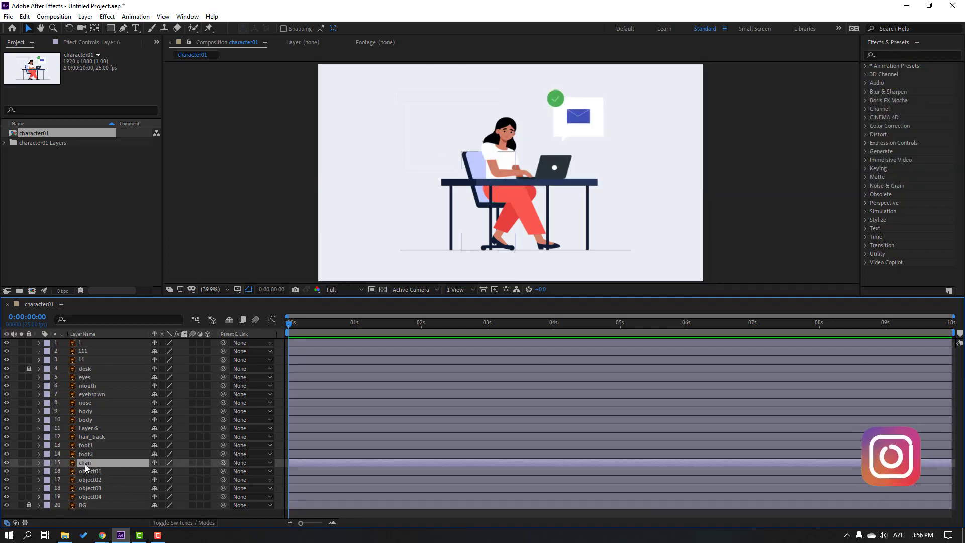
pyautogui.click(29, 463)
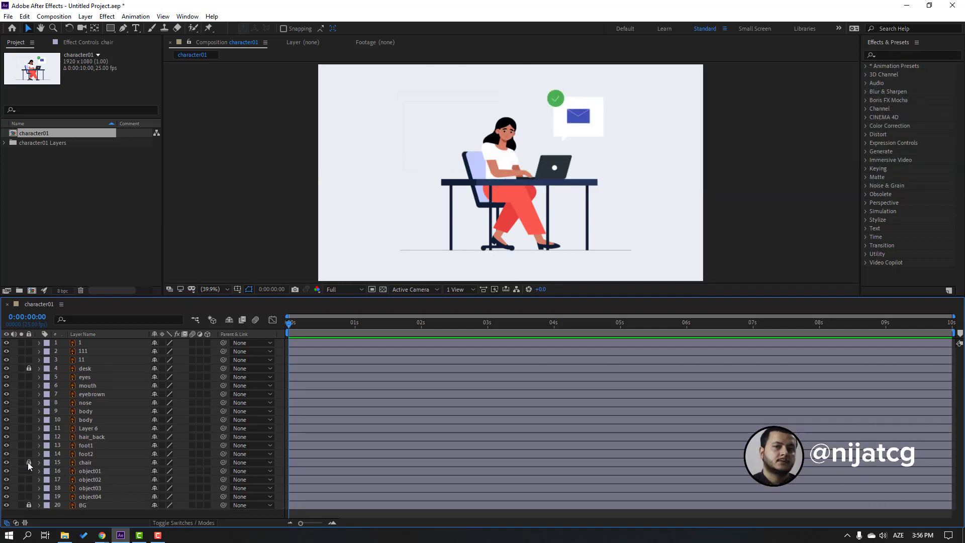
# Select the four object layers, object04 up to object01
pyautogui.click(90, 496)
pyautogui.keyDown('ctrl'); pyautogui.click(91, 488); pyautogui.keyUp('ctrl')
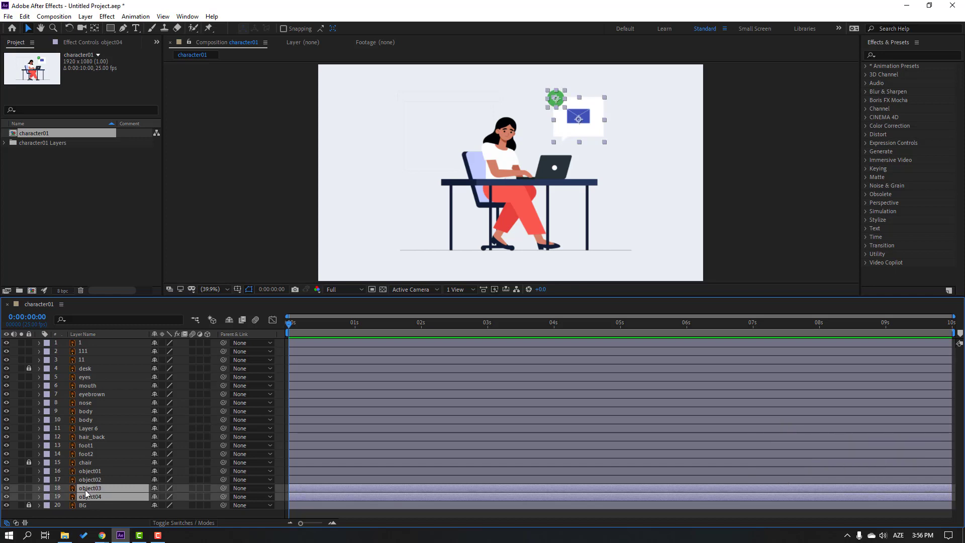
pyautogui.keyDown('ctrl'); pyautogui.click(91, 480); pyautogui.keyUp('ctrl')
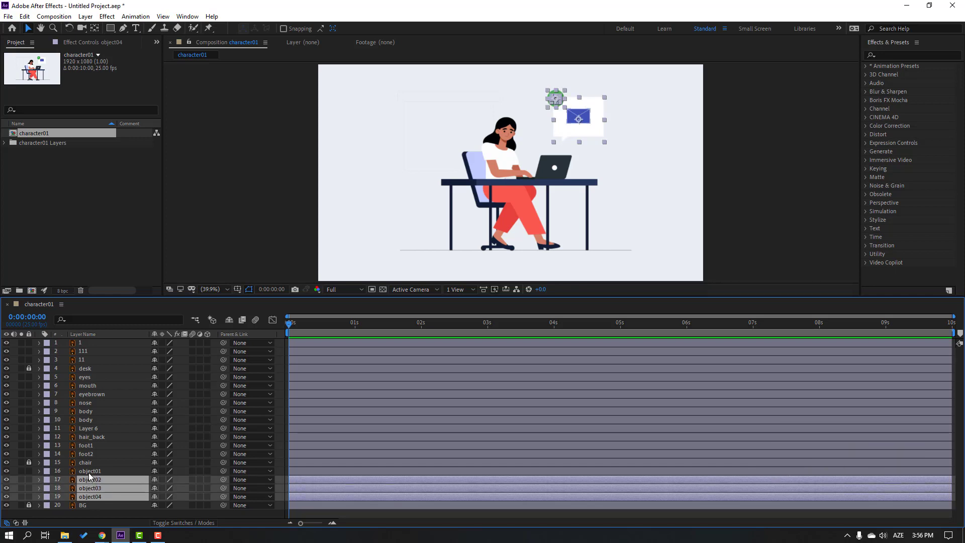
pyautogui.keyDown('ctrl'); pyautogui.click(90, 472); pyautogui.keyUp('ctrl')
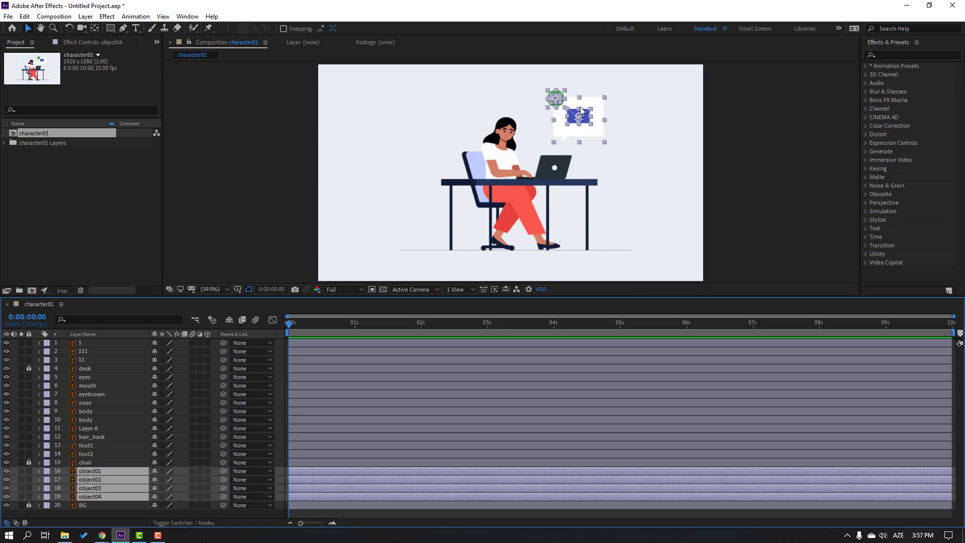
# Pre-compose the selected object01–object04 layers into a new composition named 'Elements'
pyautogui.rightClick(92, 495)
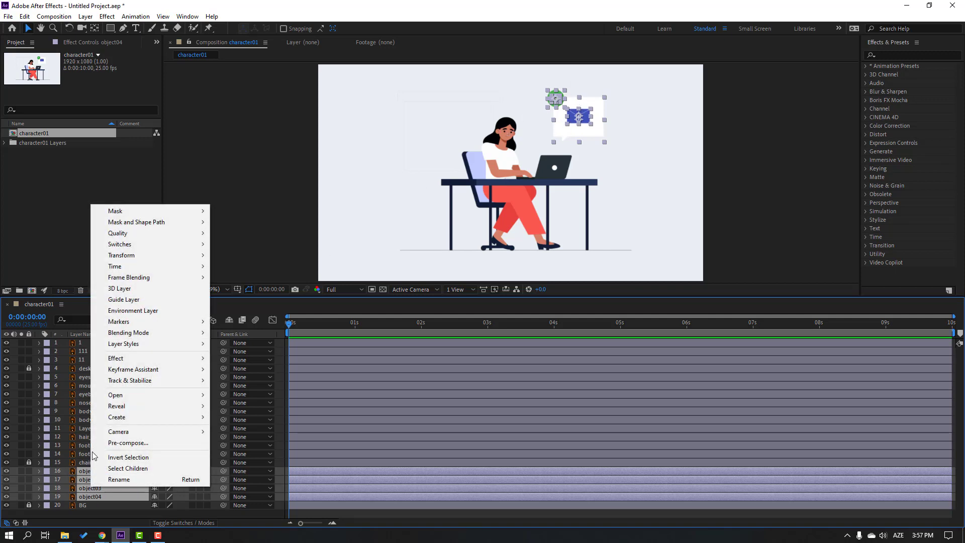
pyautogui.click(116, 444)
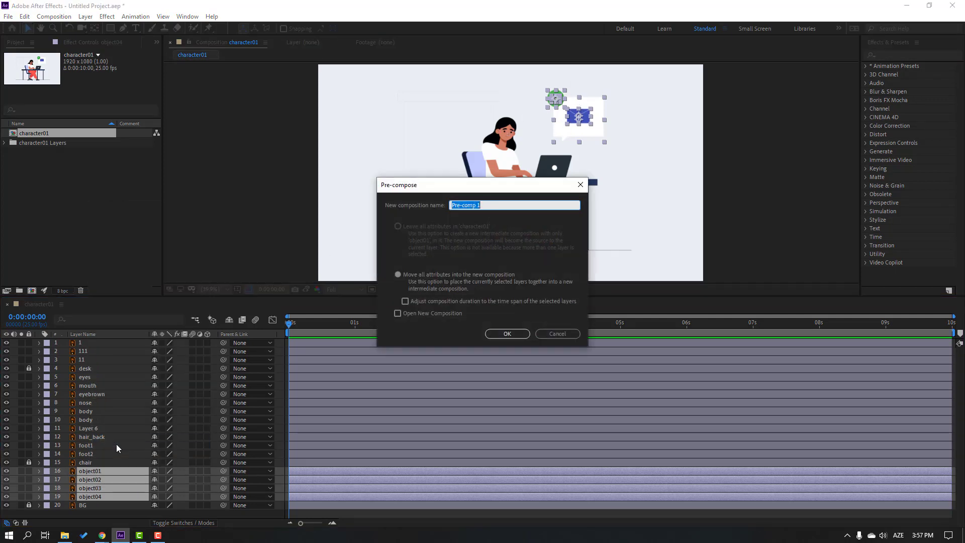
pyautogui.write('Elements')
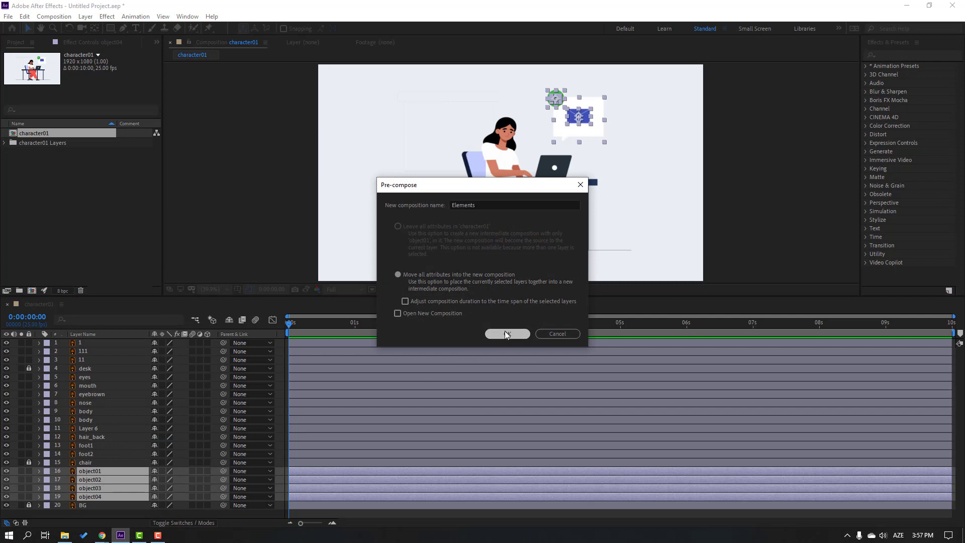
pyautogui.click(505, 334)
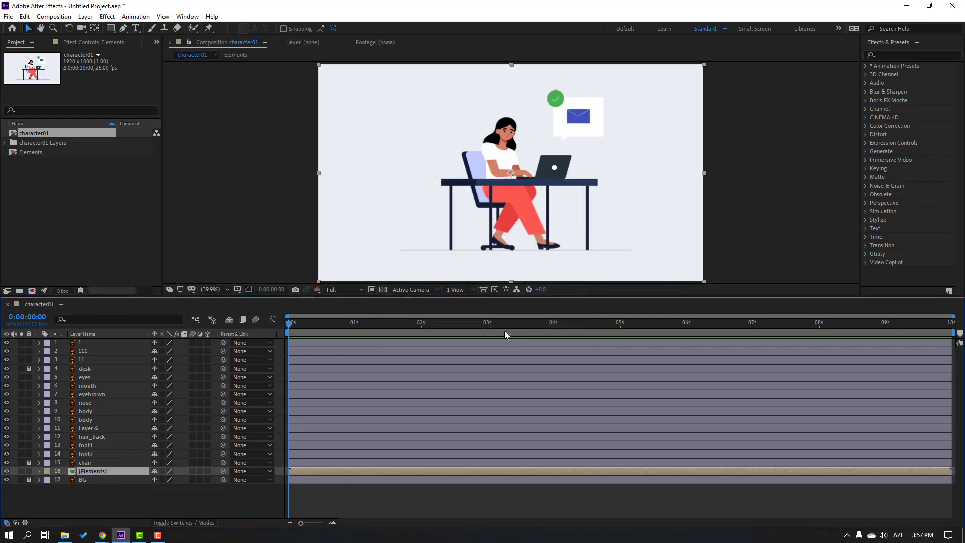
# Hide the Elements precomp and move hand layer 1's anchor point to the wrist
pyautogui.click(6, 472)
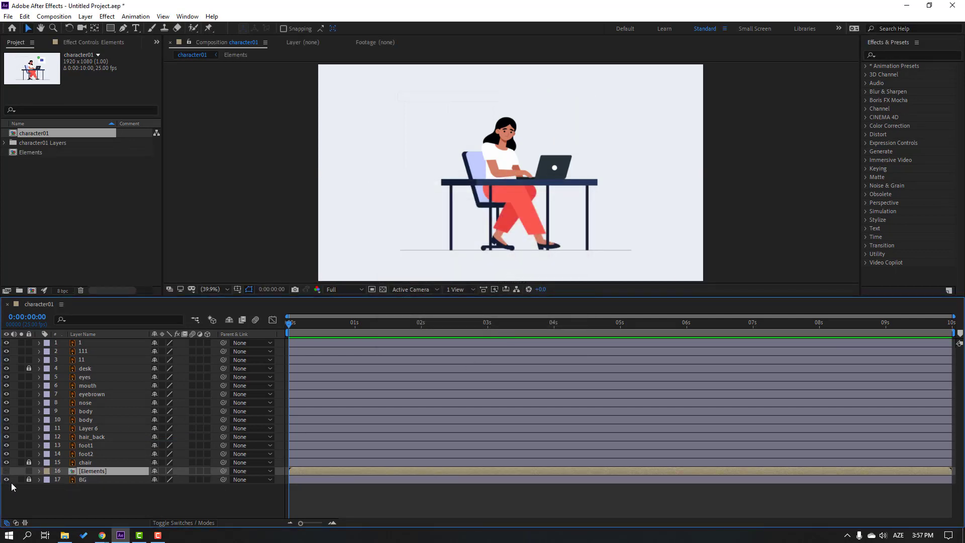
pyautogui.click(72, 345)
pyautogui.click(22, 345)
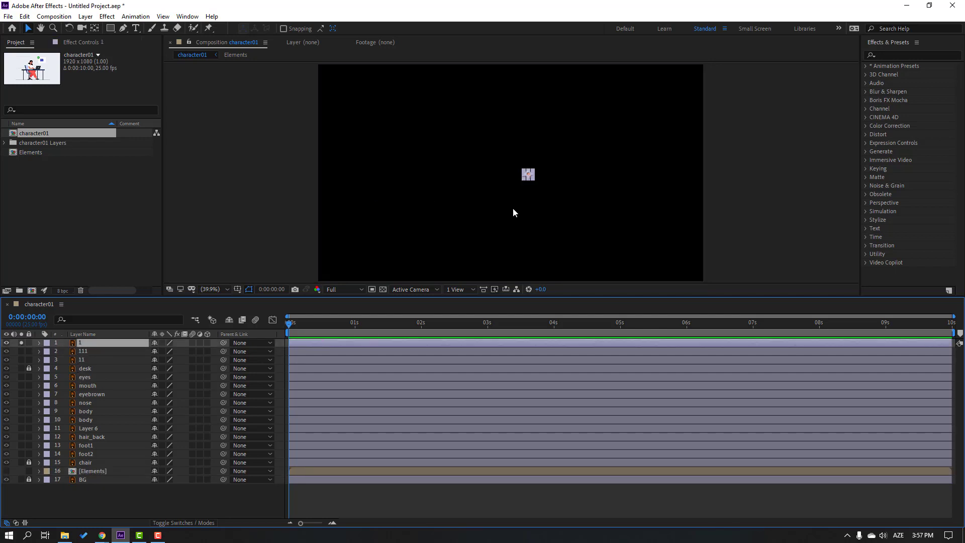
pyautogui.scroll(6, 513, 207)
pyautogui.moveTo(720, 207); pyautogui.dragTo(622, 198)
pyautogui.press('v')
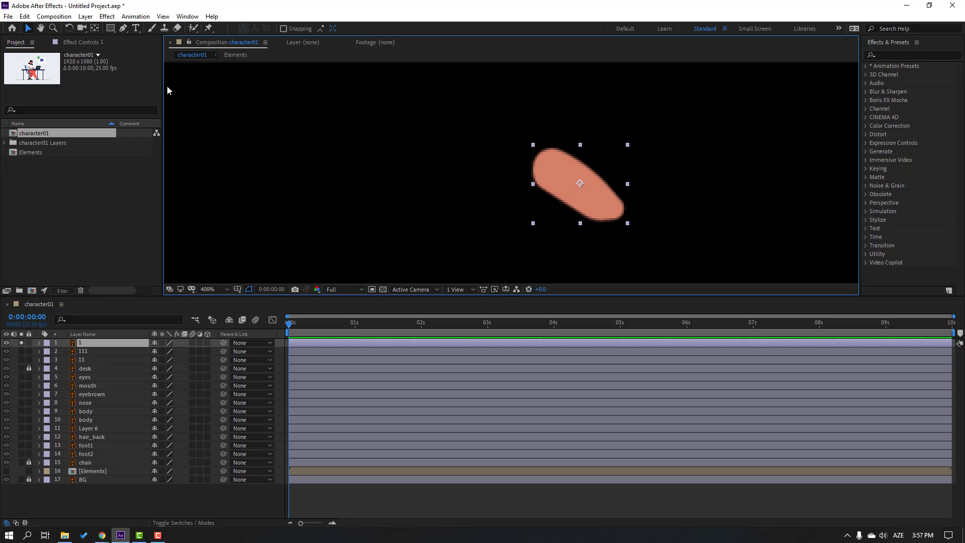
pyautogui.click(94, 28)
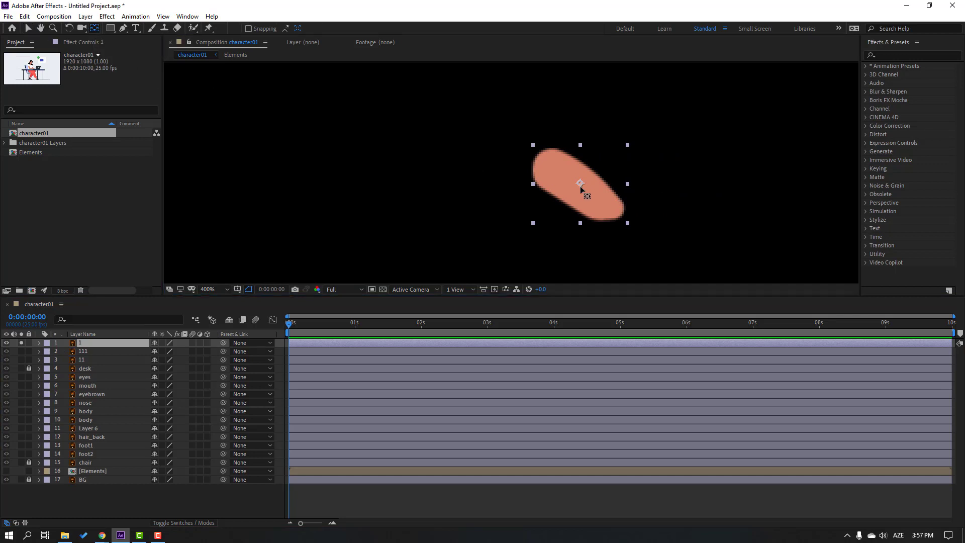
pyautogui.moveTo(581, 187); pyautogui.dragTo(555, 172)
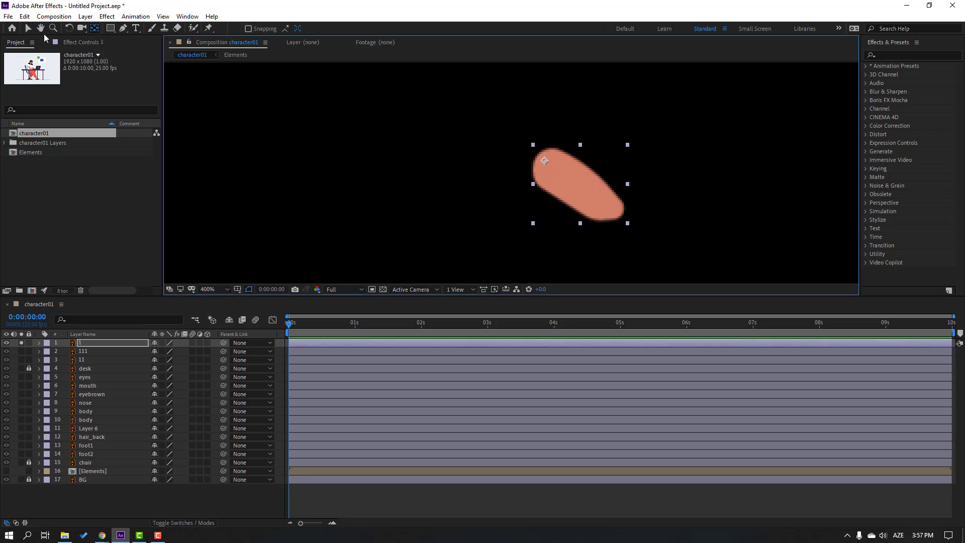
pyautogui.click(29, 28)
pyautogui.click(22, 345)
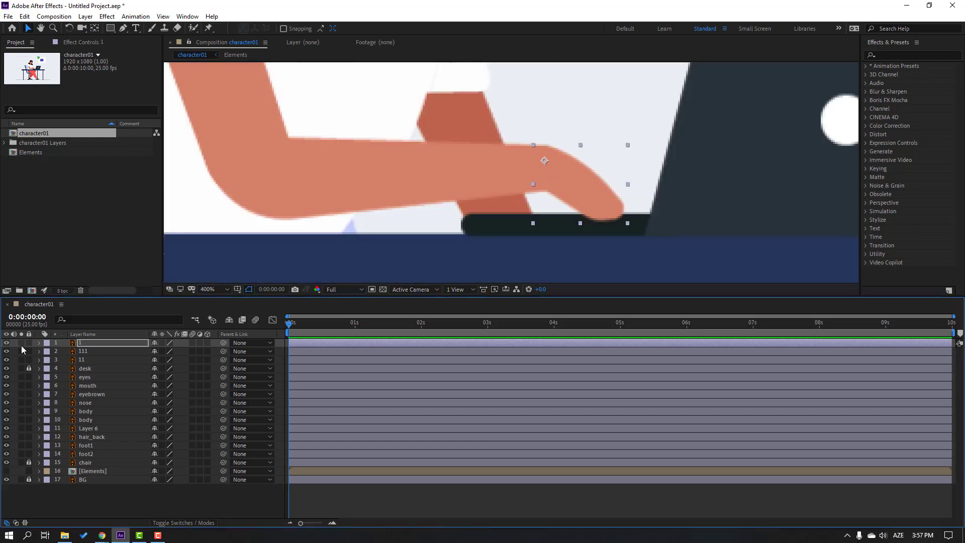
# Move forearm layer 11's anchor point to its elbow end
pyautogui.click(82, 361)
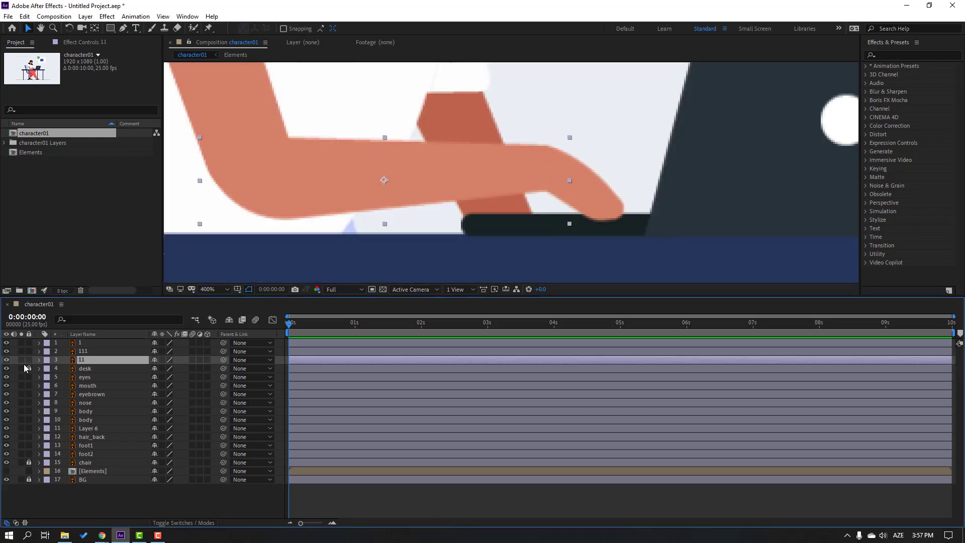
pyautogui.click(19, 363)
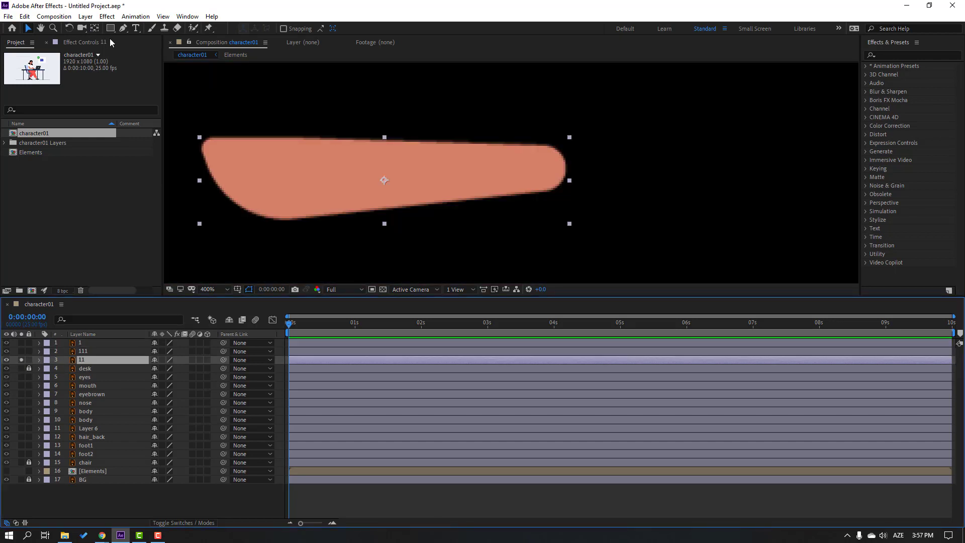
pyautogui.press('y')
pyautogui.moveTo(384, 180); pyautogui.dragTo(229, 180)
pyautogui.click(27, 30)
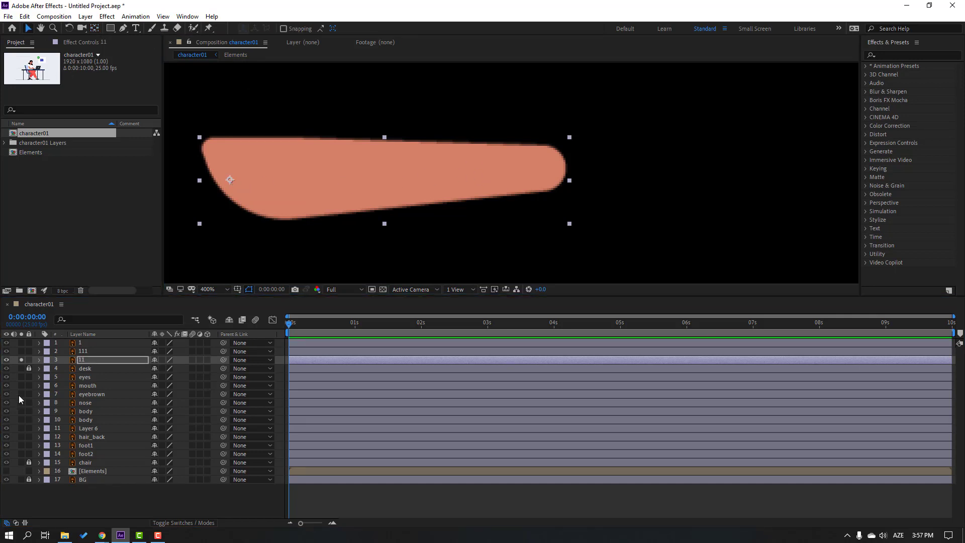
pyautogui.click(21, 360)
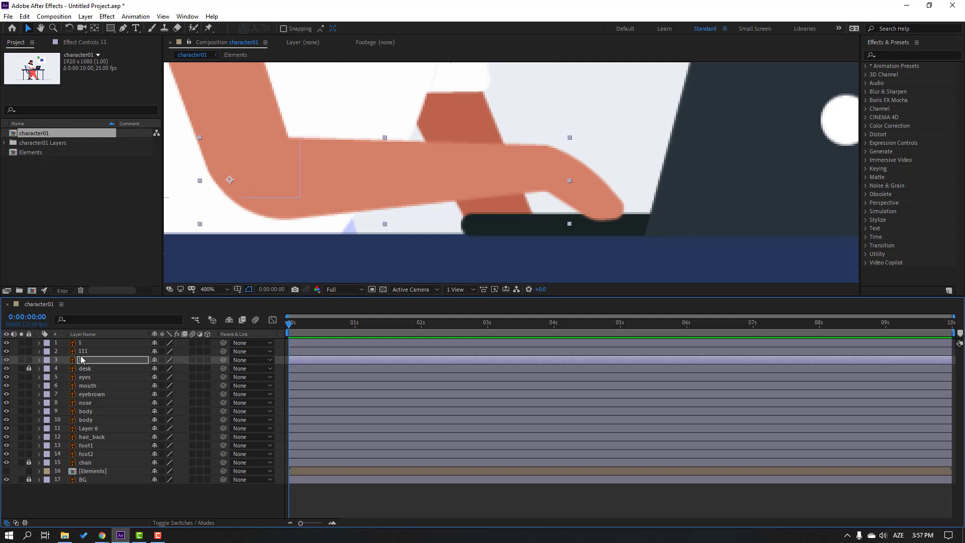
# Move upper-arm layer 111's anchor point up to the shoulder
pyautogui.click(83, 352)
pyautogui.click(21, 351)
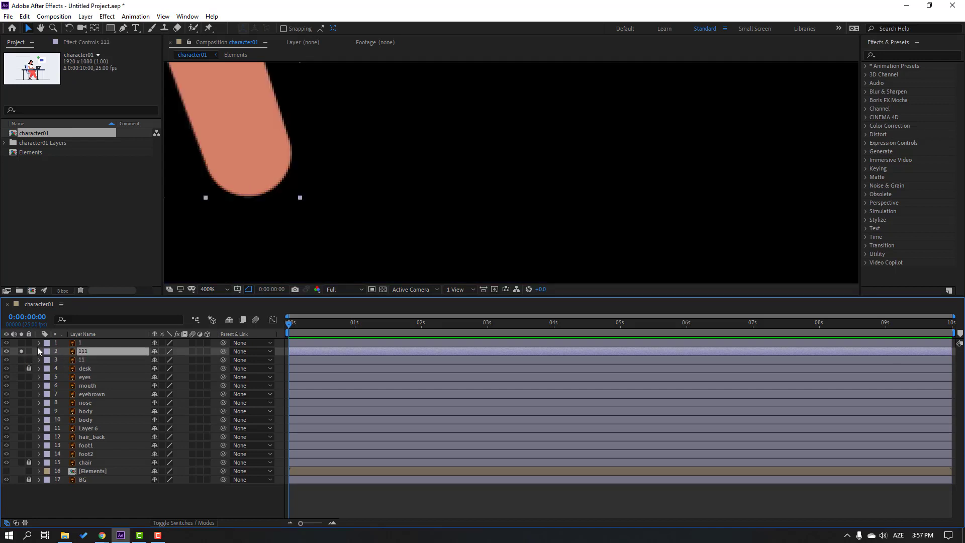
pyautogui.scroll(-2, 379, 206)
pyautogui.moveTo(372, 143); pyautogui.dragTo(366, 205)
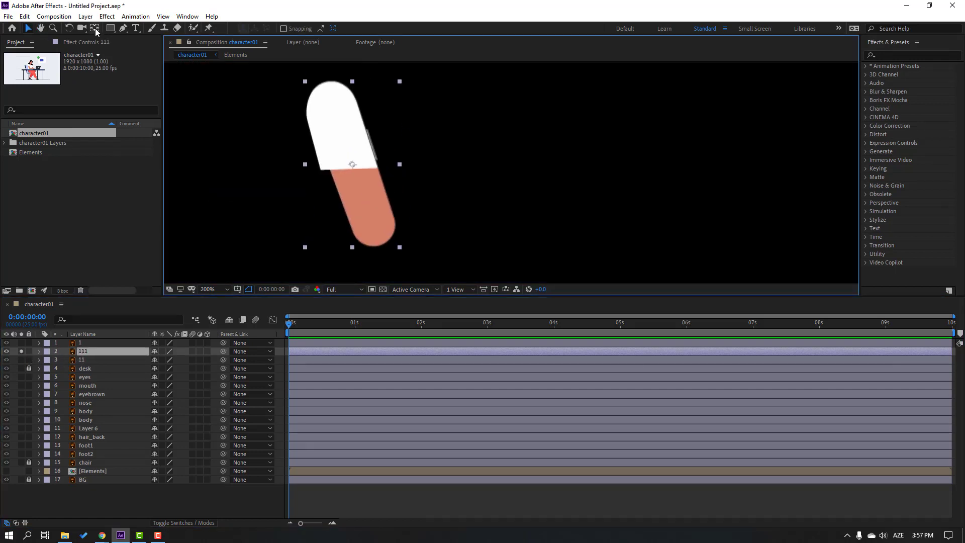
pyautogui.click(94, 28)
pyautogui.moveTo(353, 165); pyautogui.dragTo(331, 93)
pyautogui.click(28, 28)
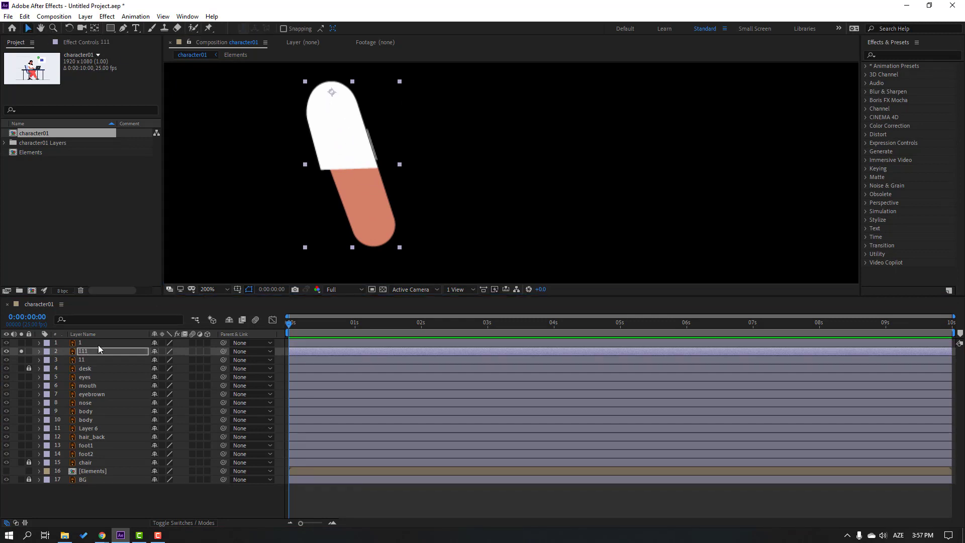
pyautogui.click(20, 351)
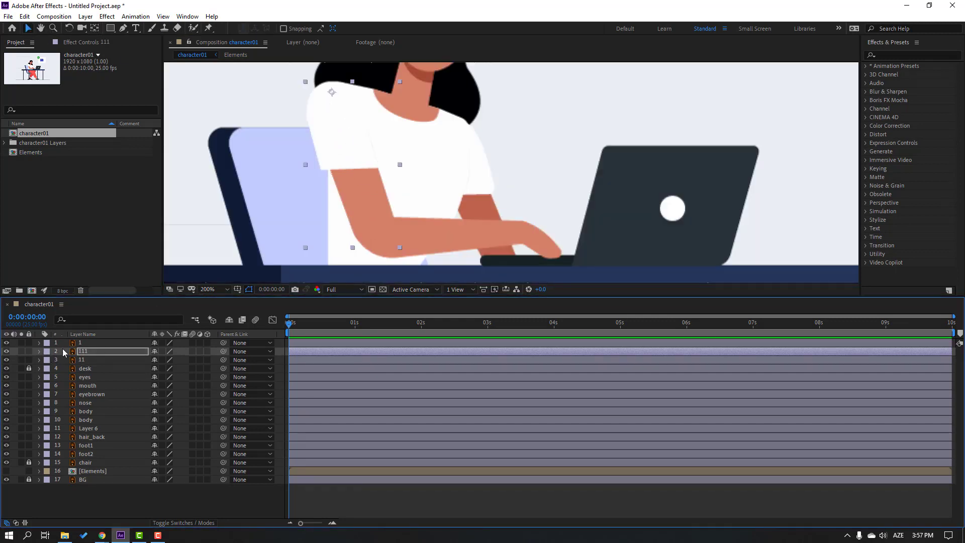
pyautogui.hotkey('ctrl', 'Up')
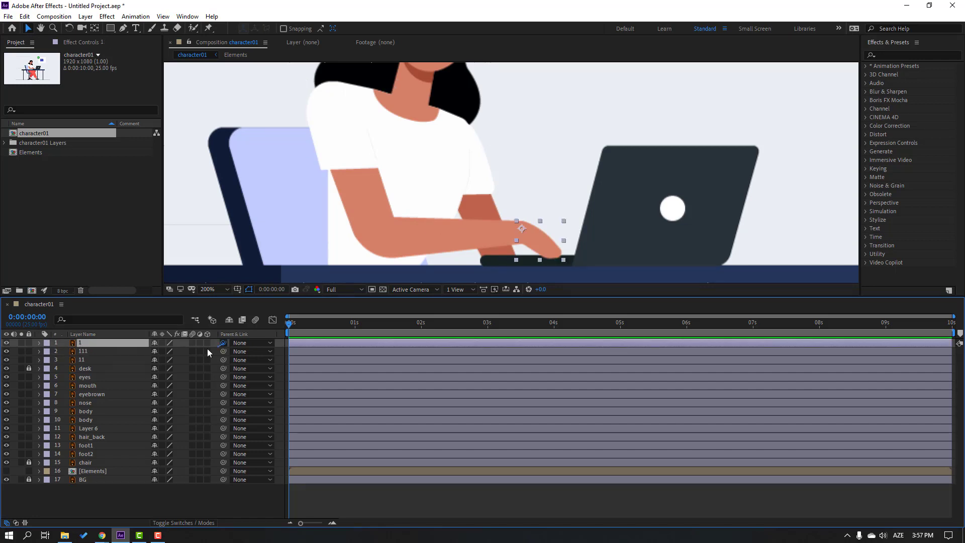
# Parent hand layer 1 to forearm 11, and upper arm 111 to body
pyautogui.moveTo(207, 349); pyautogui.dragTo(82, 352)
pyautogui.click(81, 361)
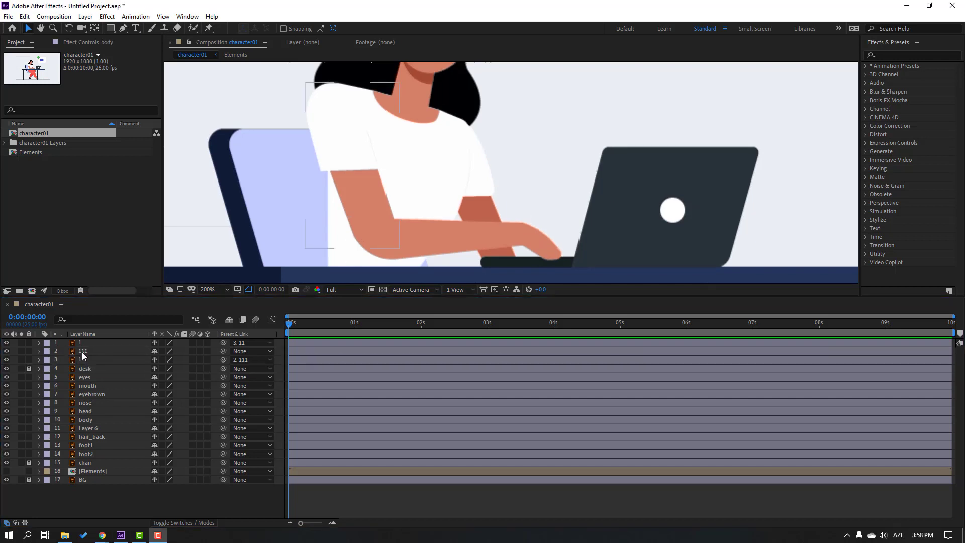
pyautogui.click(84, 353)
pyautogui.moveTo(224, 351); pyautogui.dragTo(86, 420)
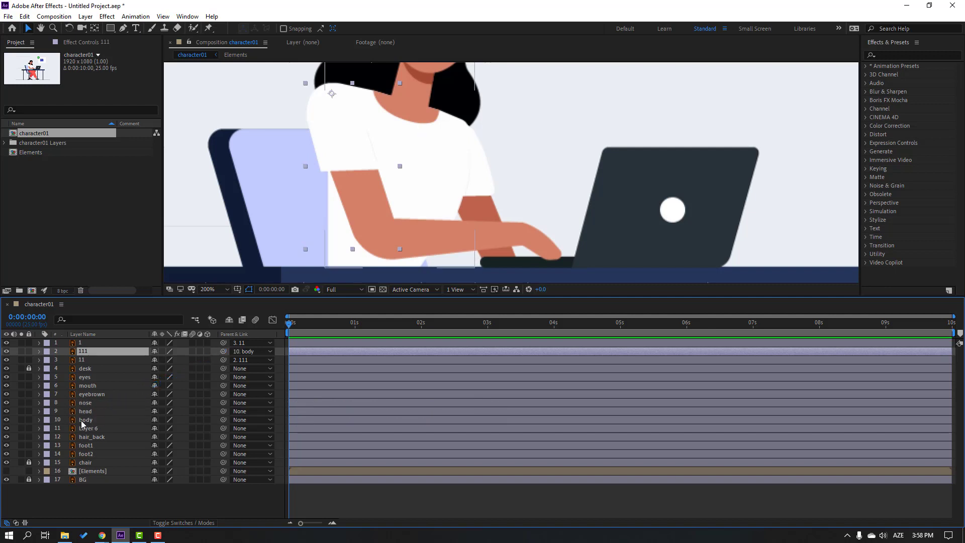
pyautogui.click(85, 421)
# Move the body layer's anchor point down near its bottom edge
pyautogui.click(21, 420)
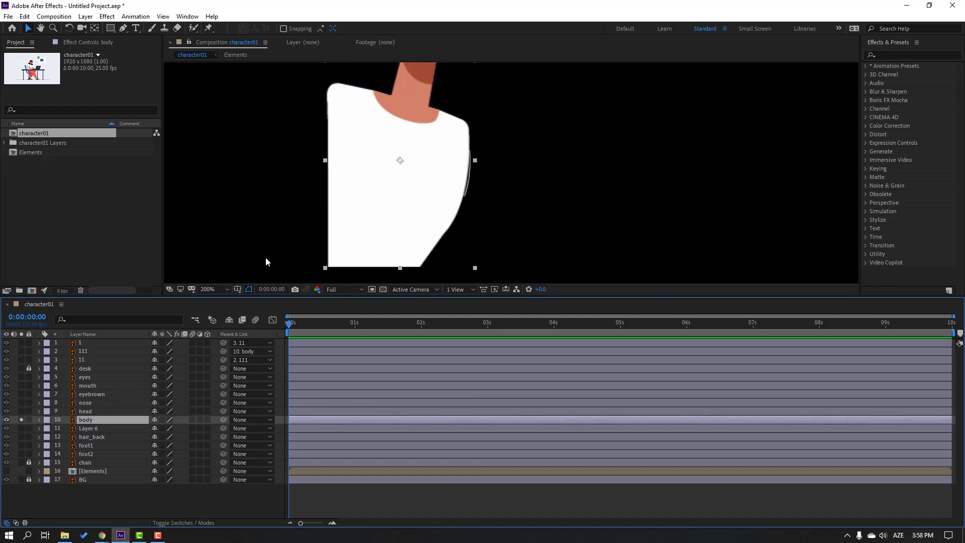
pyautogui.press('y')
pyautogui.moveTo(400, 161); pyautogui.dragTo(373, 265)
pyautogui.click(28, 29)
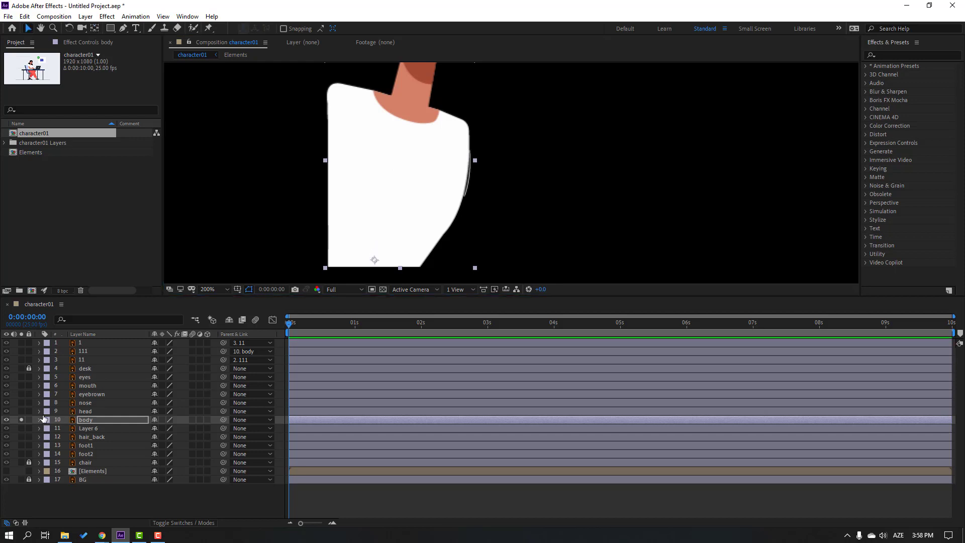
pyautogui.click(21, 420)
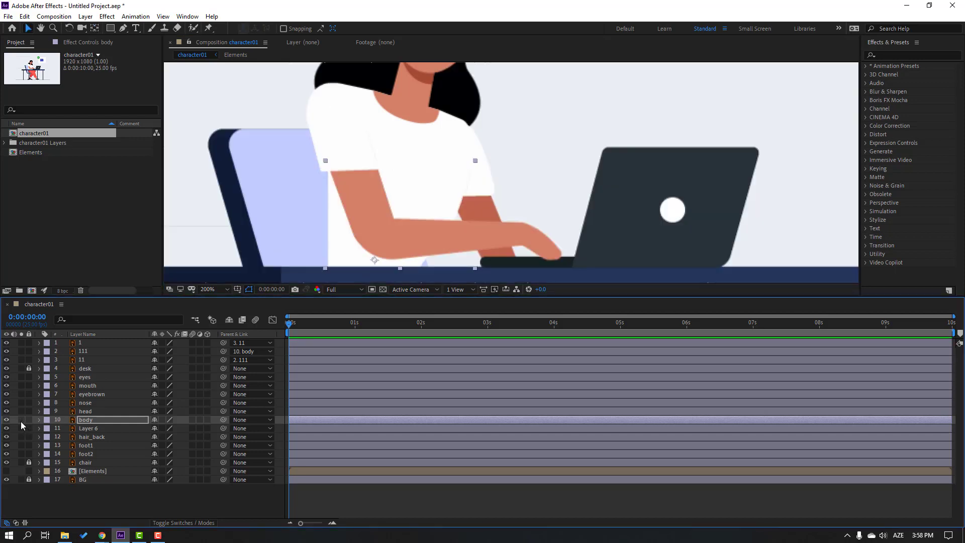
pyautogui.click(84, 406)
# Parent the nose, eyebrown, mouth and eyes layers to the head layer
pyautogui.click(85, 404)
pyautogui.keyDown('ctrl'); pyautogui.click(93, 394); pyautogui.keyUp('ctrl')
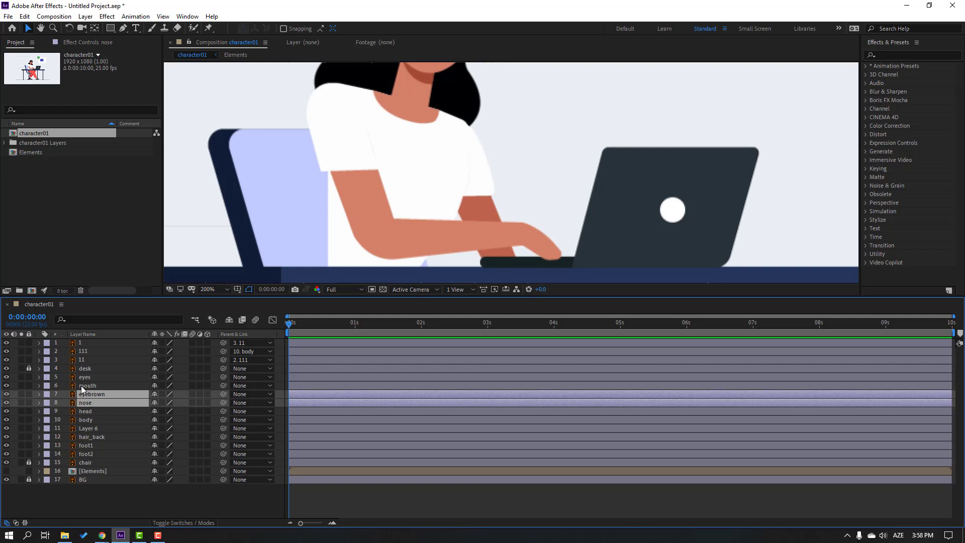
pyautogui.keyDown('ctrl'); pyautogui.click(85, 386); pyautogui.keyUp('ctrl')
pyautogui.keyDown('ctrl'); pyautogui.click(85, 377); pyautogui.keyUp('ctrl')
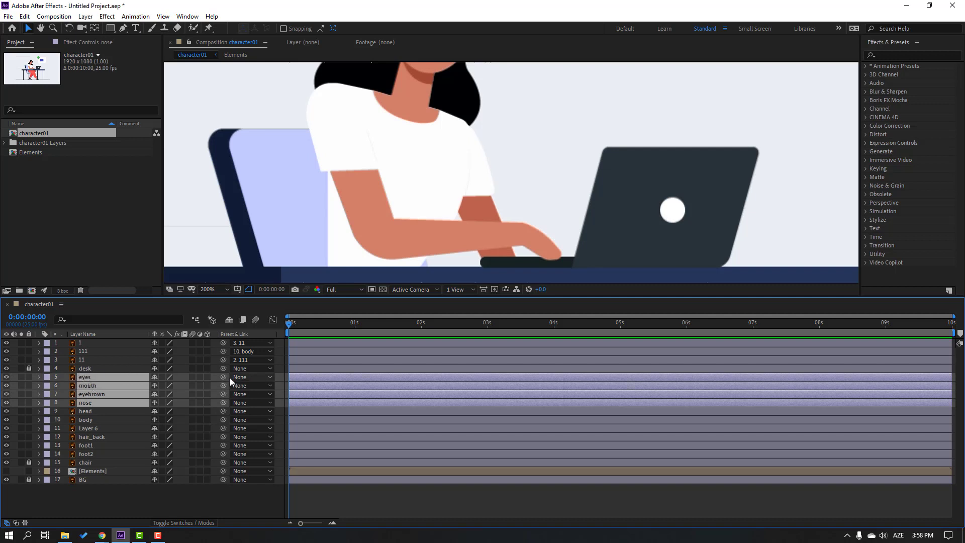
pyautogui.moveTo(224, 379); pyautogui.dragTo(86, 411)
# Give the head and its four face layers a Pink label colour
pyautogui.keyDown('ctrl'); pyautogui.click(91, 412); pyautogui.keyUp('ctrl')
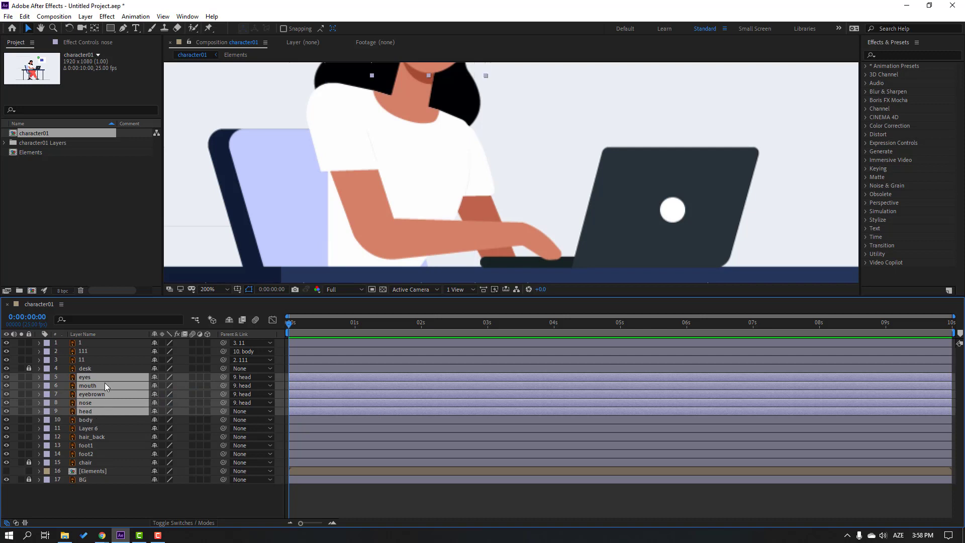
pyautogui.scroll(-2, 450, 196)
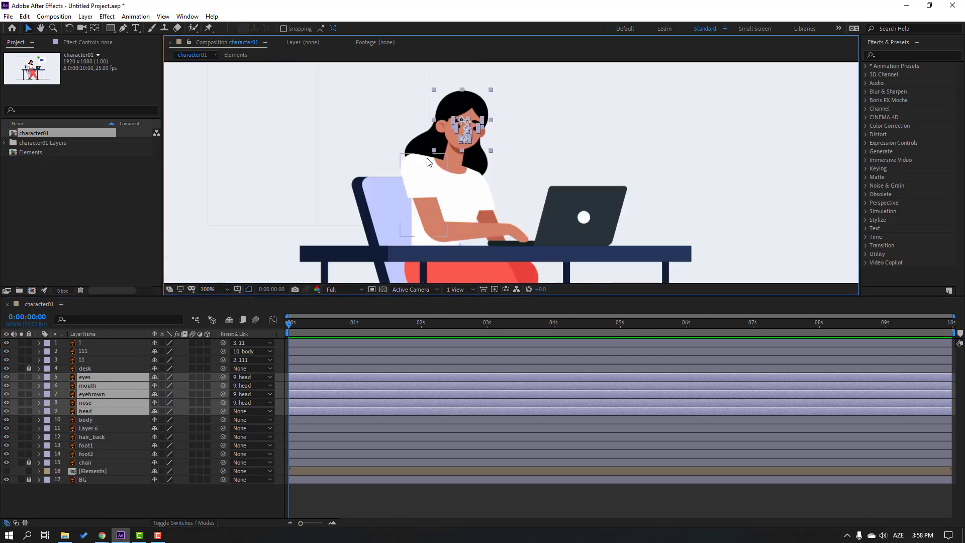
pyautogui.click(47, 381)
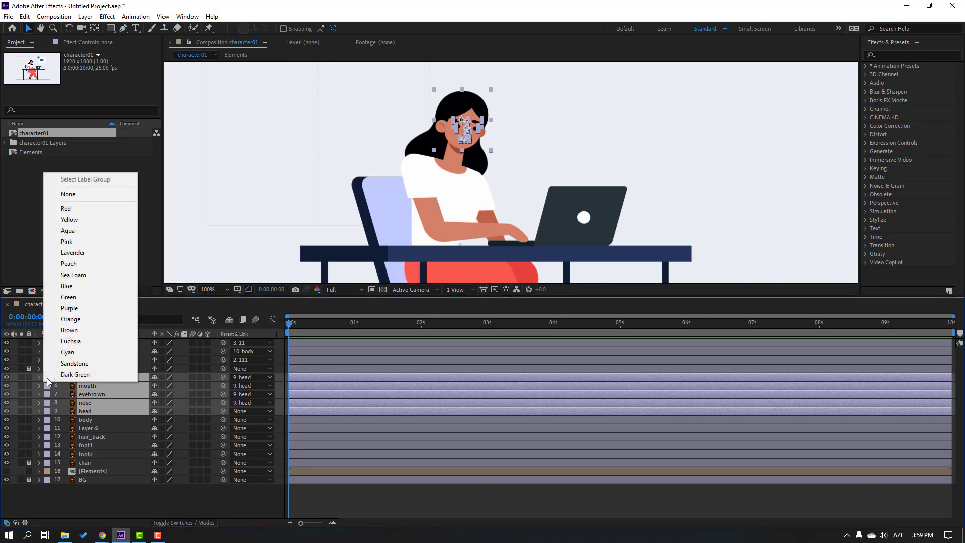
pyautogui.click(92, 241)
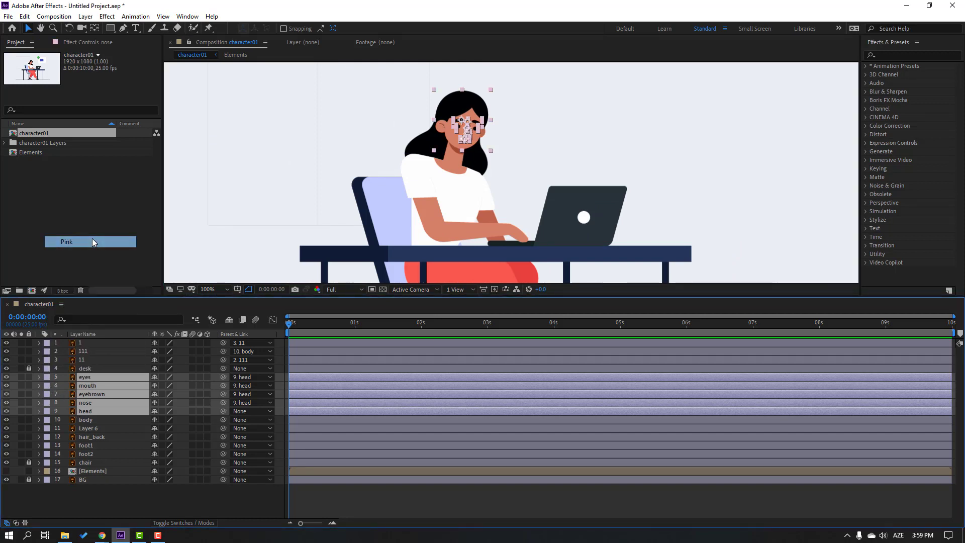
# Parent the head layer alone to the body layer
pyautogui.click(90, 510)
pyautogui.click(195, 413)
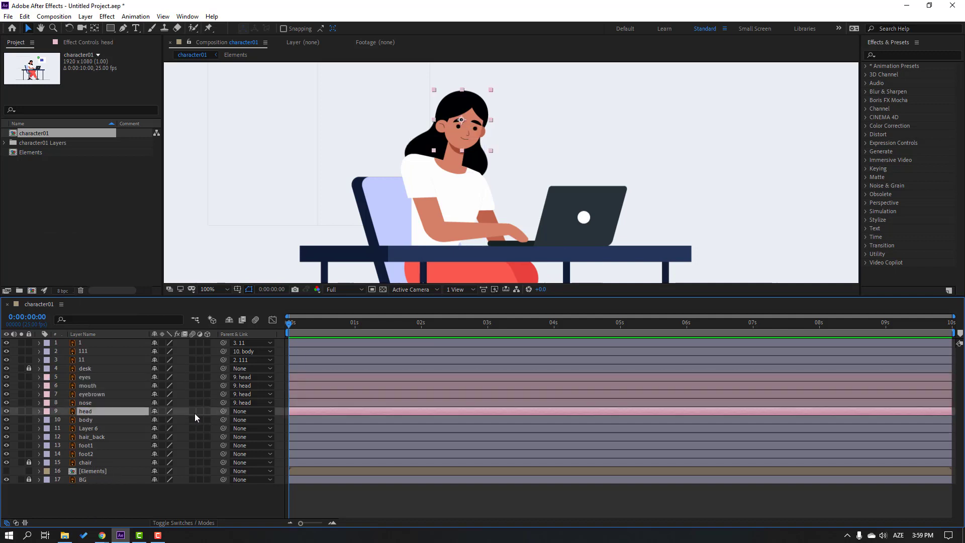
pyautogui.moveTo(223, 411); pyautogui.dragTo(86, 421)
# With the transparency grid on, move the head's anchor point down to the chin
pyautogui.click(21, 412)
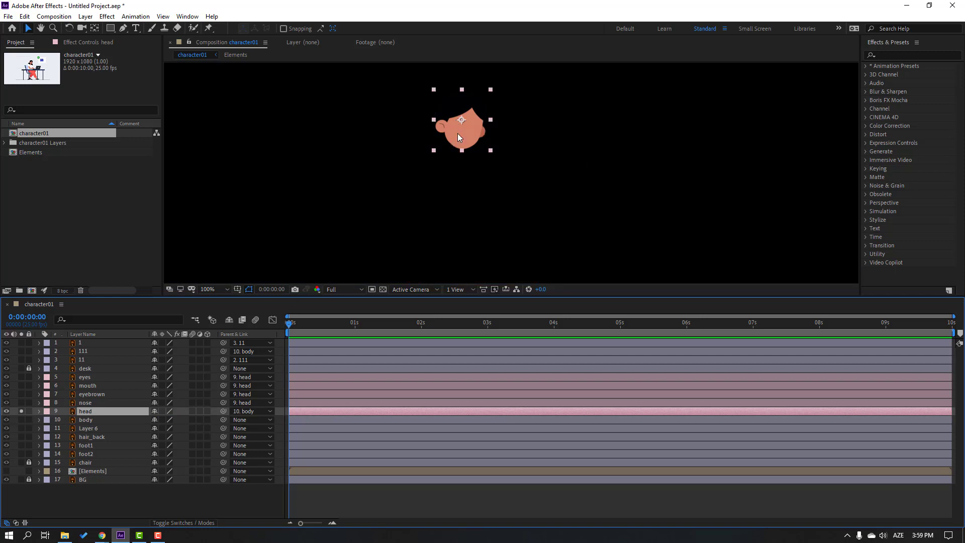
pyautogui.scroll(2, 457, 134)
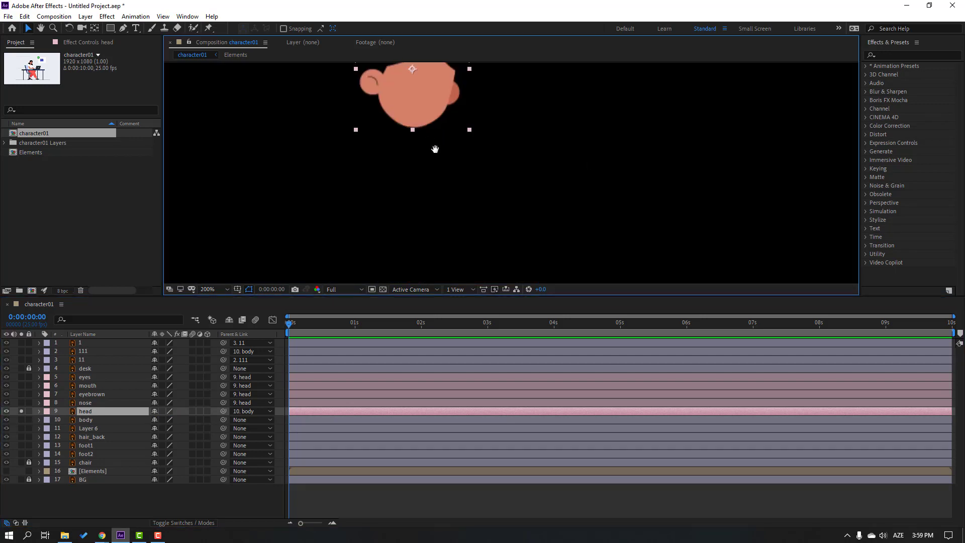
pyautogui.click(384, 289)
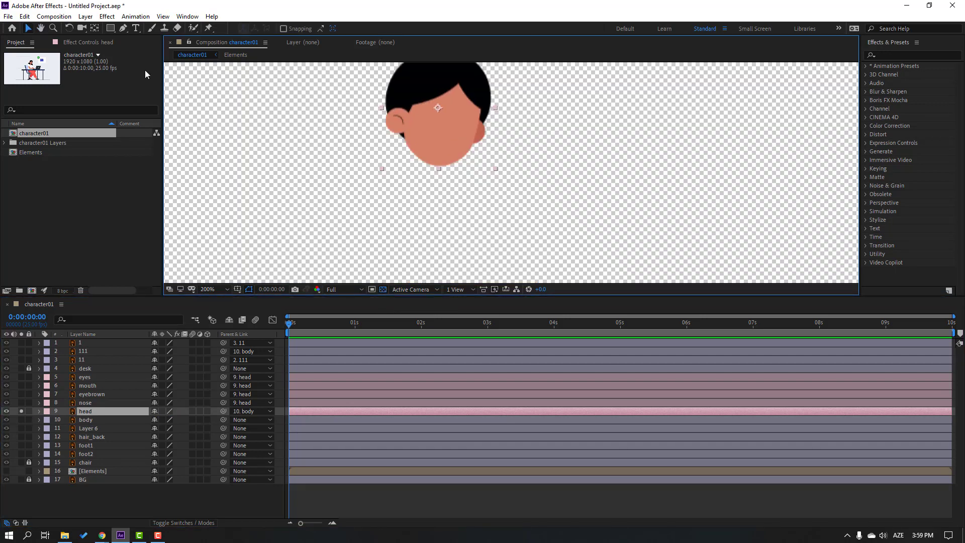
pyautogui.click(94, 28)
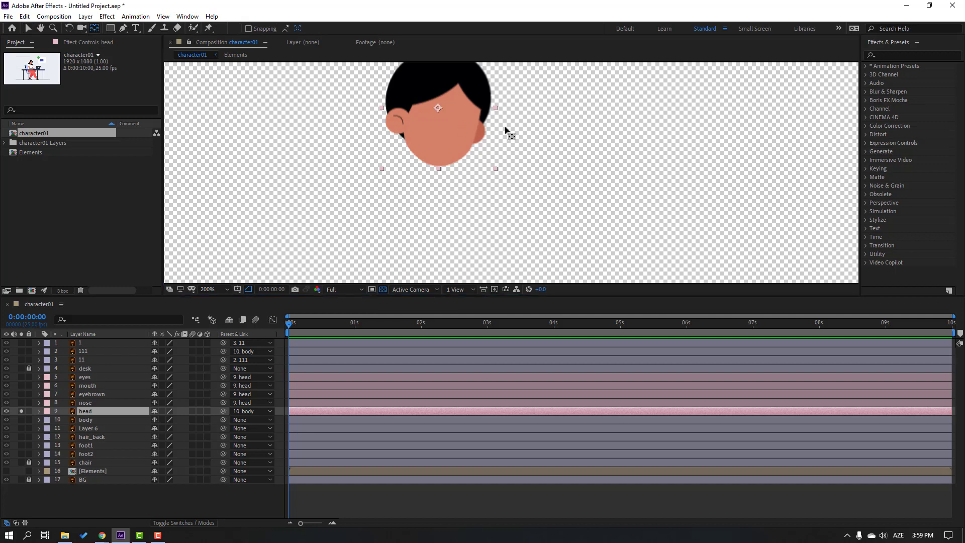
pyautogui.moveTo(436, 107); pyautogui.dragTo(441, 164)
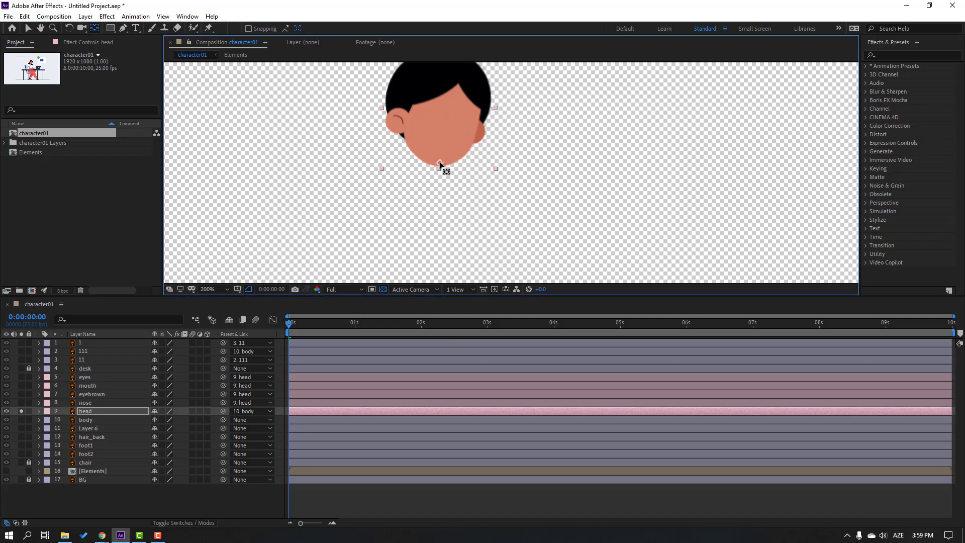
pyautogui.click(29, 29)
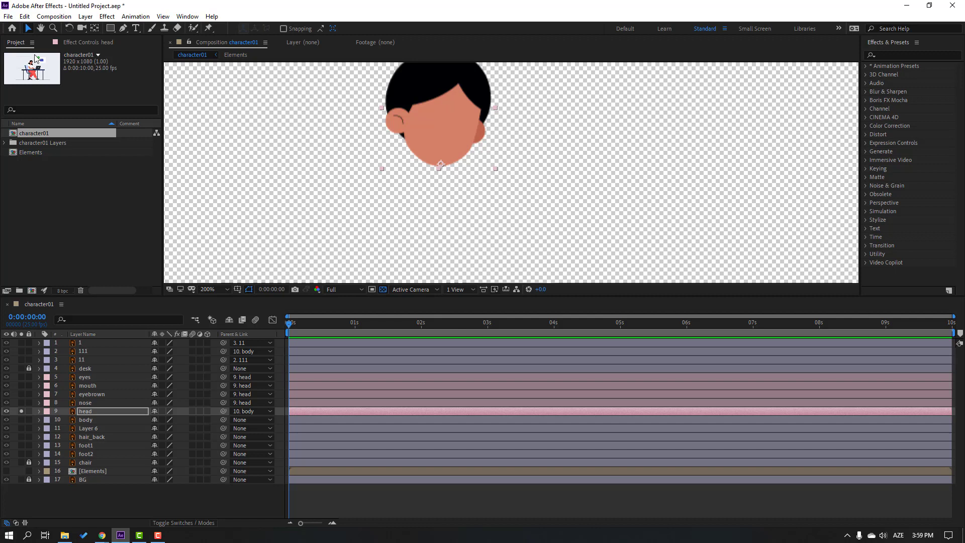
pyautogui.click(21, 411)
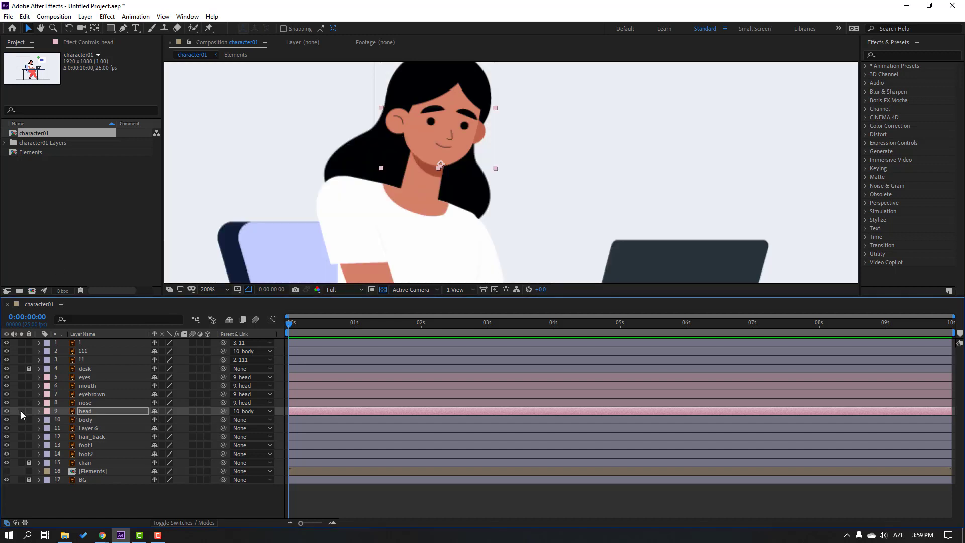
# Rename Layer 6 to 'hand_2'
pyautogui.click(89, 429)
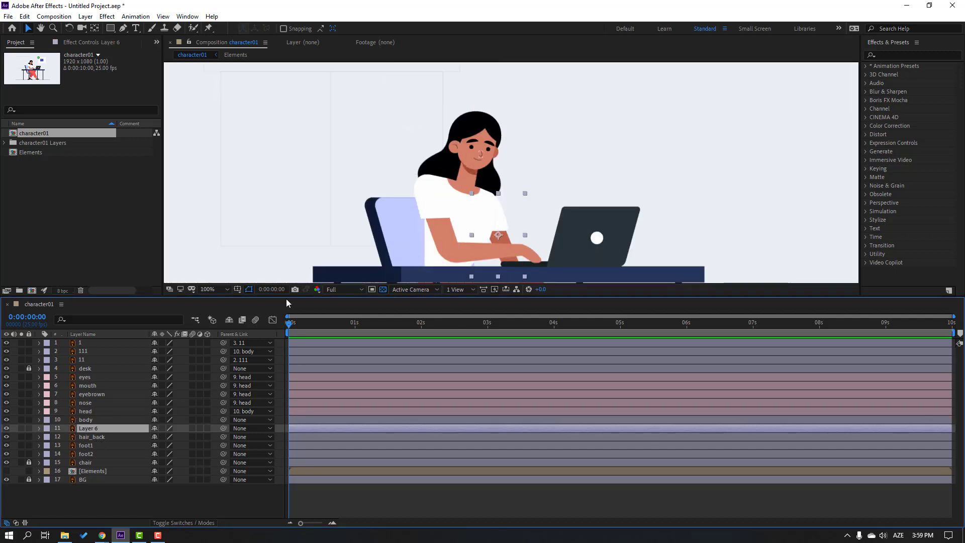
pyautogui.moveTo(443, 234); pyautogui.dragTo(439, 203)
pyautogui.click(20, 429)
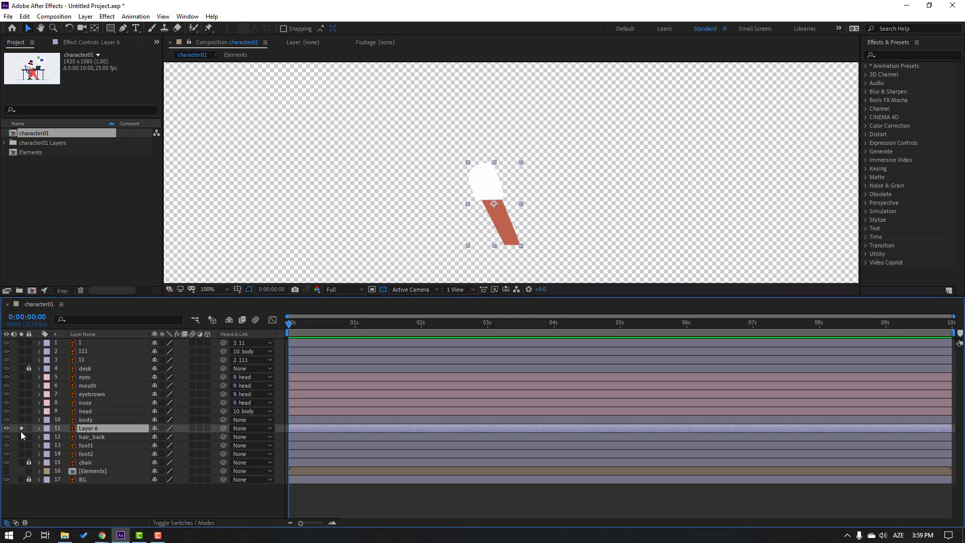
pyautogui.click(21, 429)
pyautogui.press('Return')
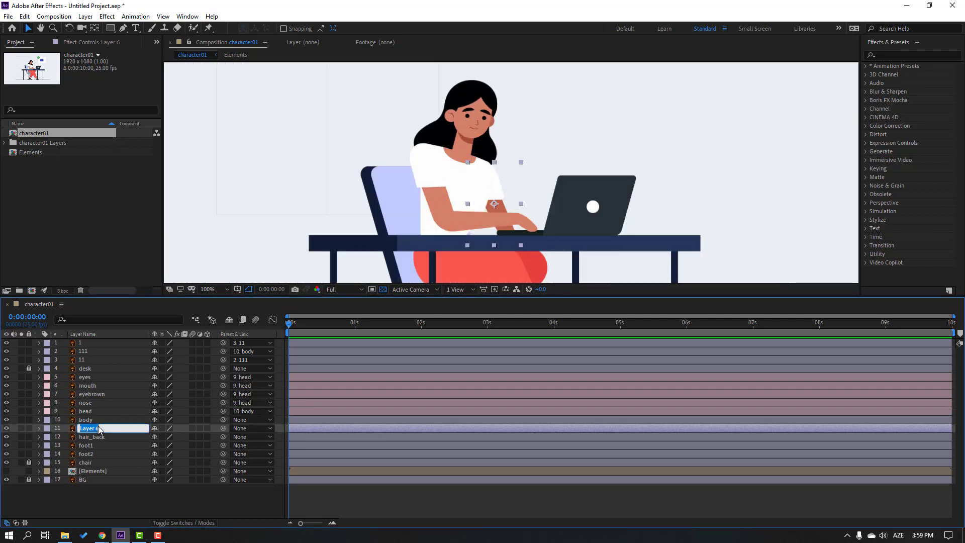
pyautogui.write('hand_2')
pyautogui.press('Return')
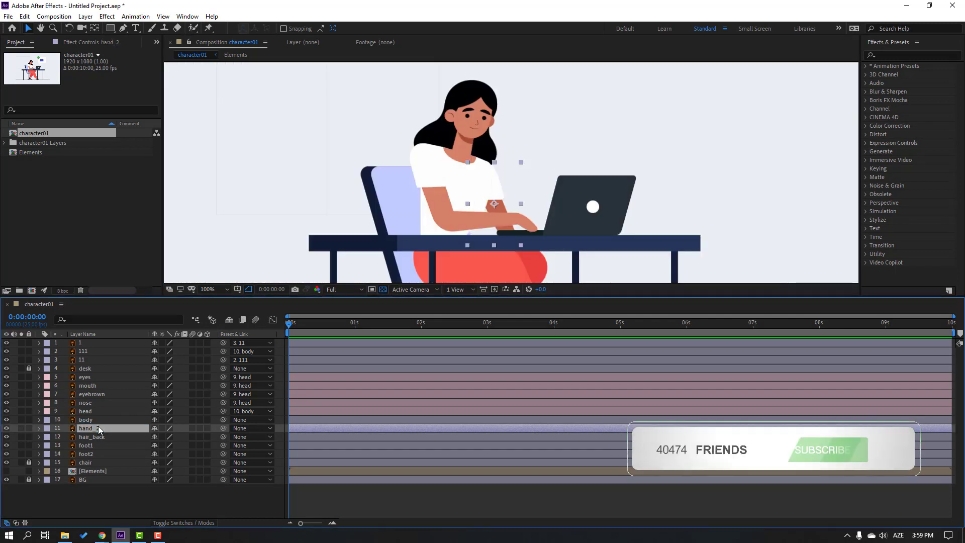
# Move hand_2's anchor point to the shoulder, then isolate the foot1 leg
pyautogui.click(21, 428)
pyautogui.scroll(2, 493, 232)
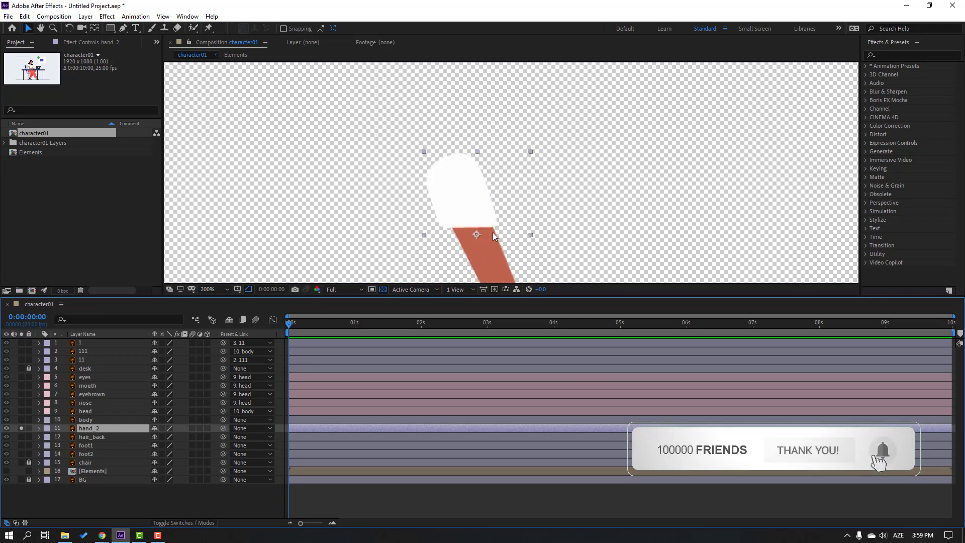
pyautogui.press('y')
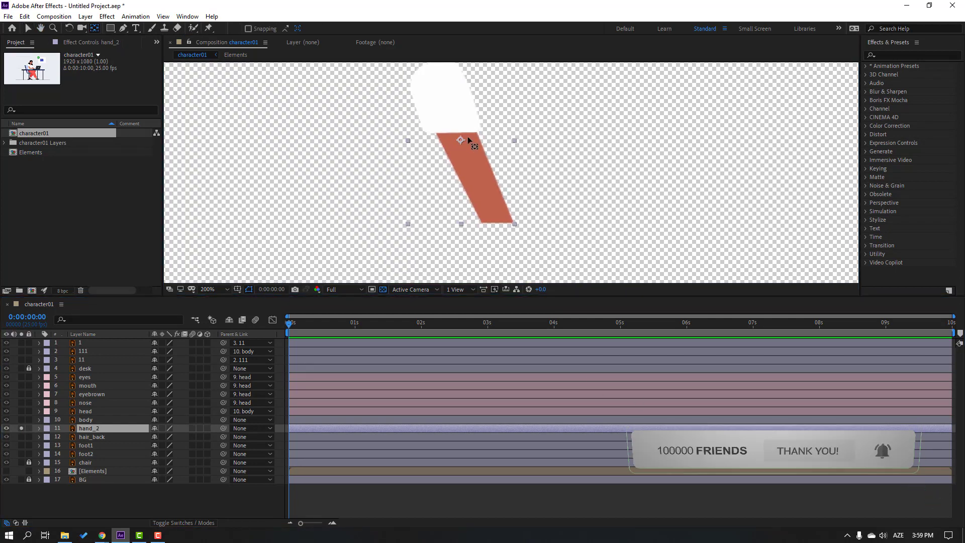
pyautogui.moveTo(461, 140); pyautogui.dragTo(439, 71)
pyautogui.moveTo(433, 104); pyautogui.dragTo(433, 125)
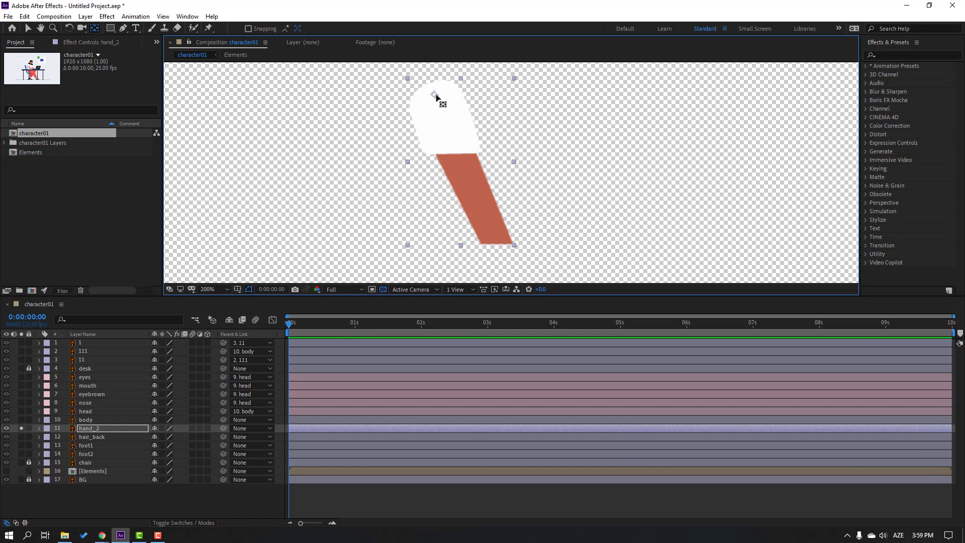
pyautogui.moveTo(438, 92); pyautogui.dragTo(434, 94)
pyautogui.click(28, 29)
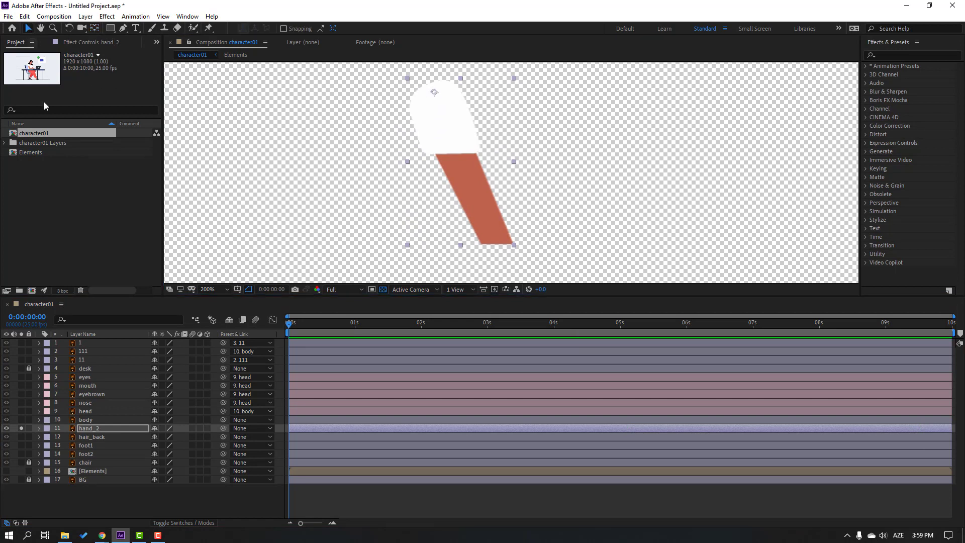
pyautogui.click(21, 429)
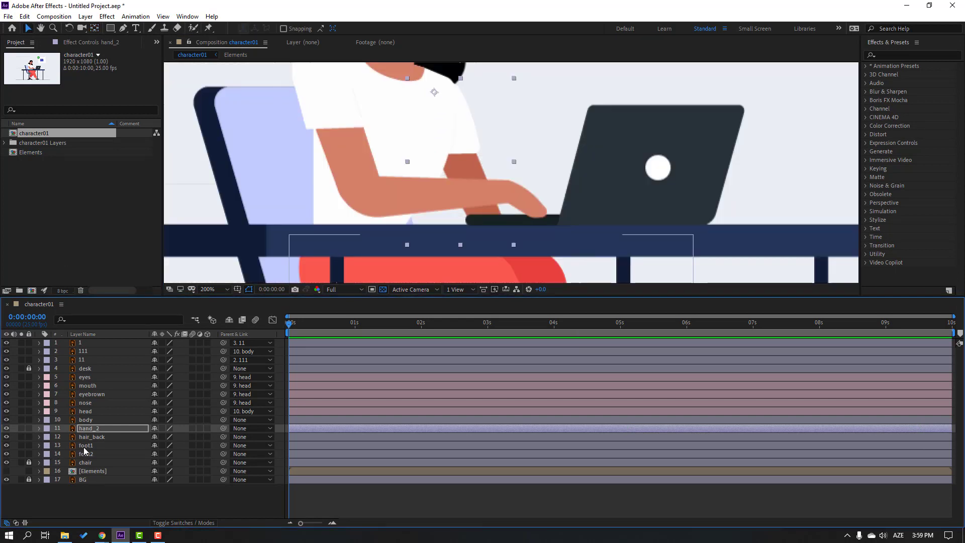
pyautogui.click(85, 446)
pyautogui.click(21, 445)
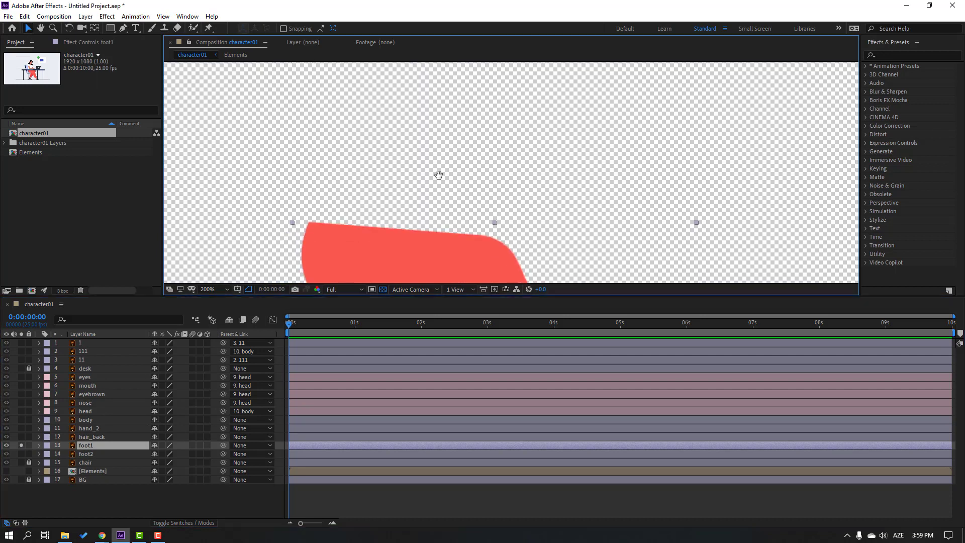
# Pin foot1 at the upper leg and shoe, and set its puppet engine to Legacy
pyautogui.scroll(-4, 438, 175)
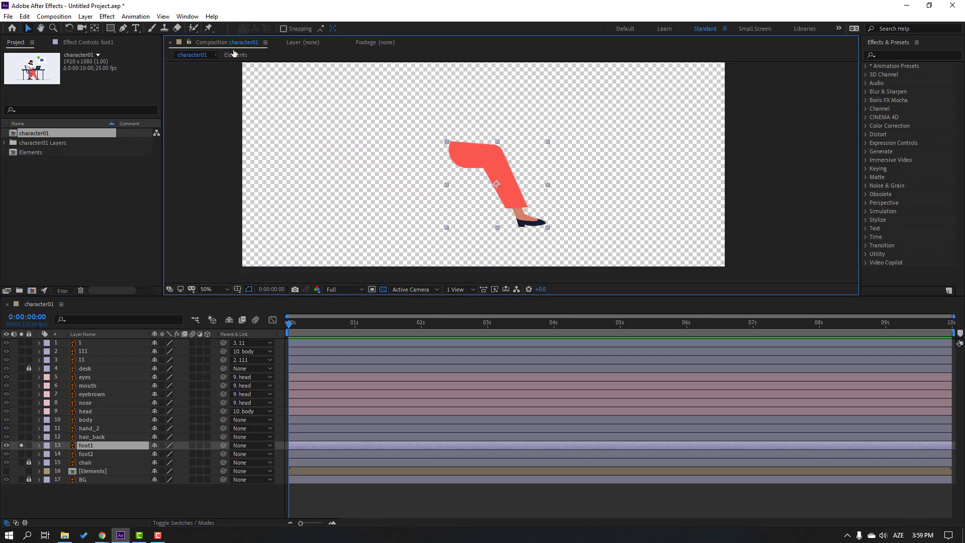
pyautogui.click(209, 27)
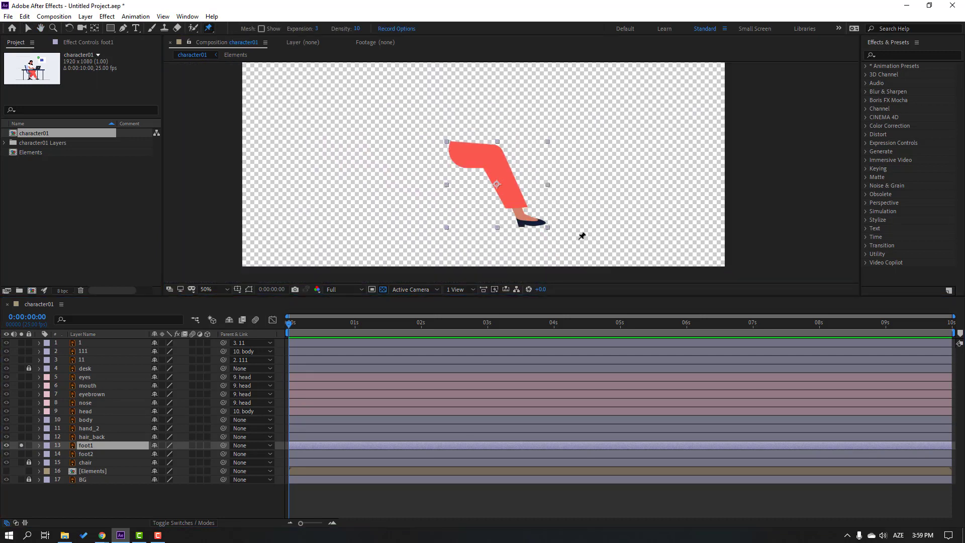
pyautogui.scroll(2, 511, 175)
pyautogui.click(395, 128)
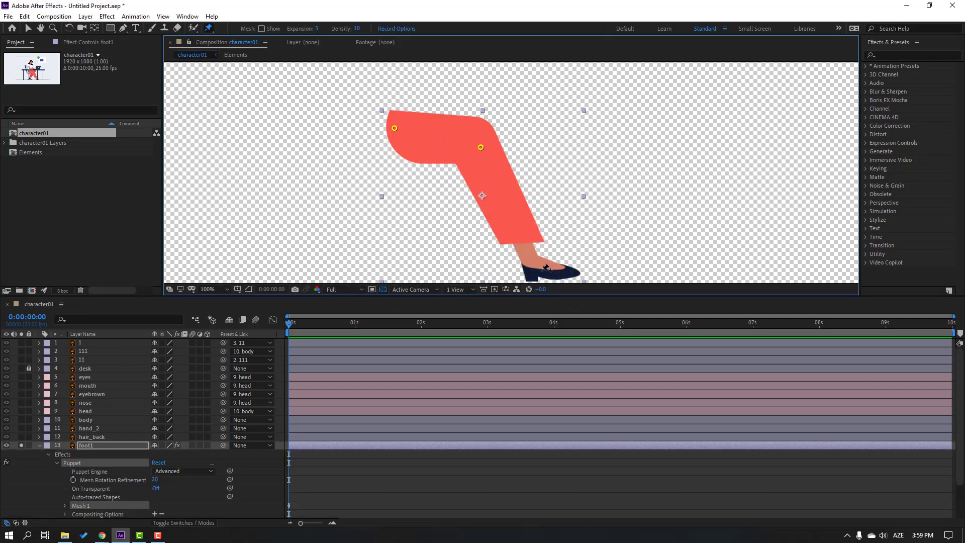
pyautogui.click(542, 271)
pyautogui.click(29, 28)
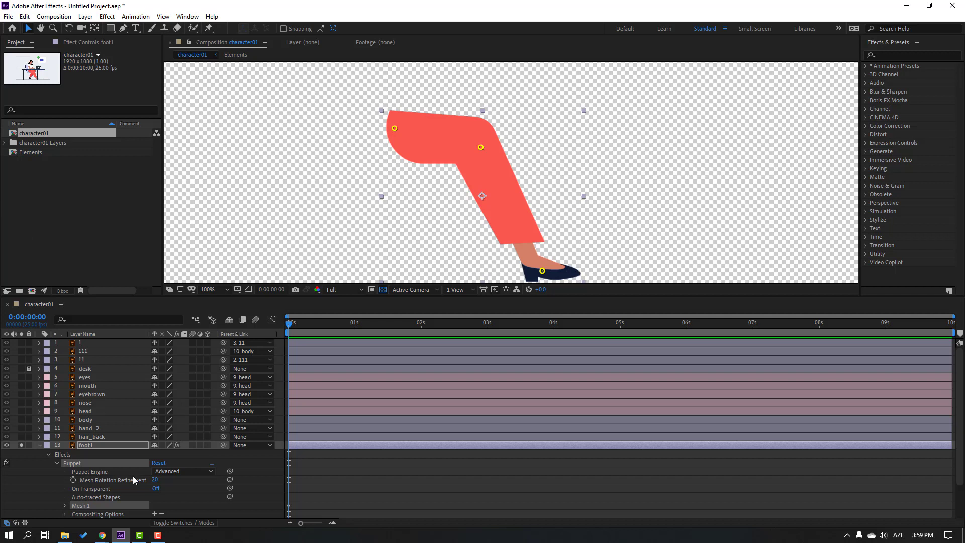
pyautogui.click(185, 473)
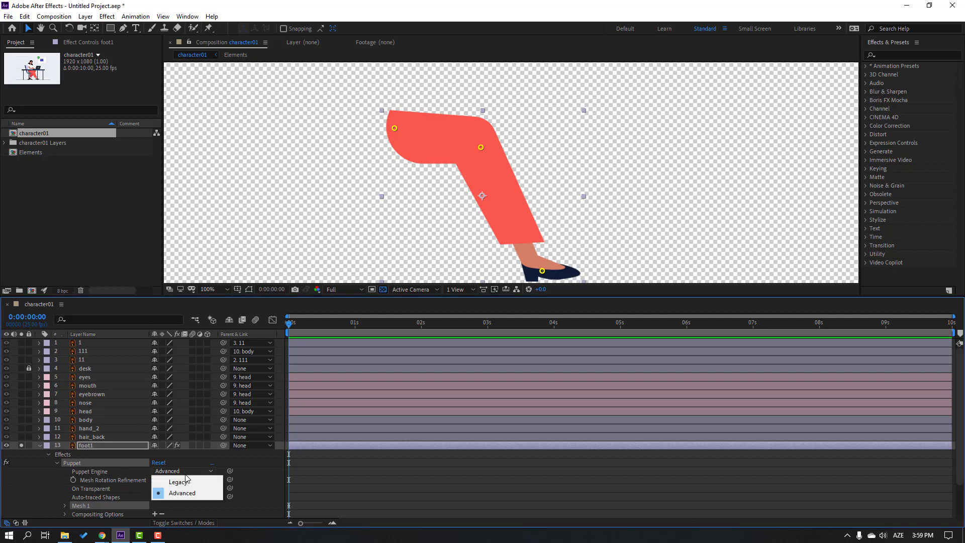
pyautogui.click(182, 482)
pyautogui.click(561, 310)
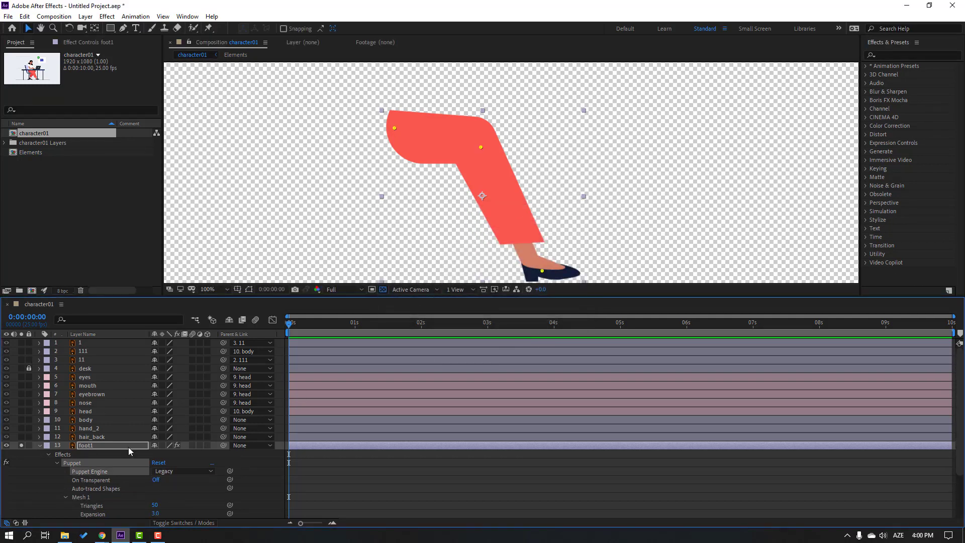
pyautogui.click(40, 445)
# Isolate foot2 and place three puppet pins: thigh, mid-leg and shoe
pyautogui.click(83, 454)
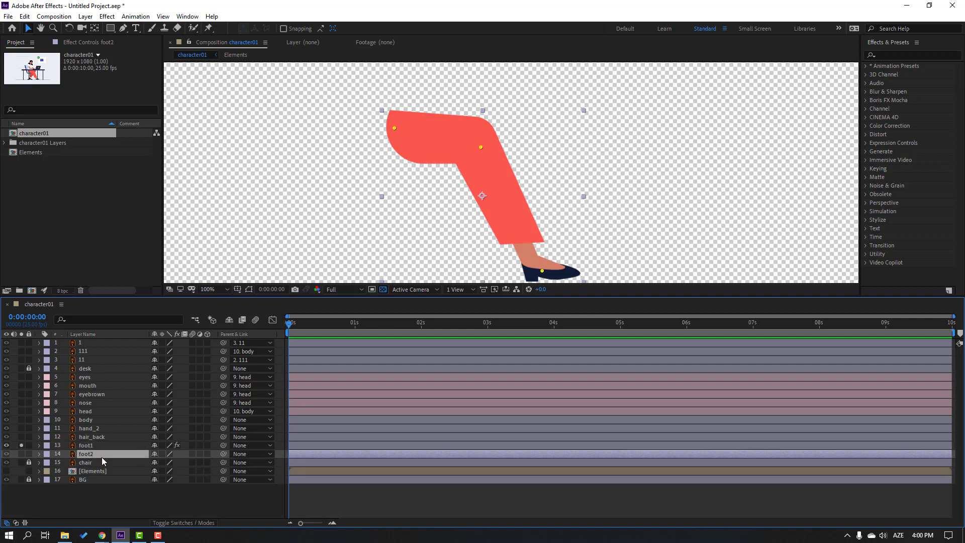
pyautogui.click(22, 454)
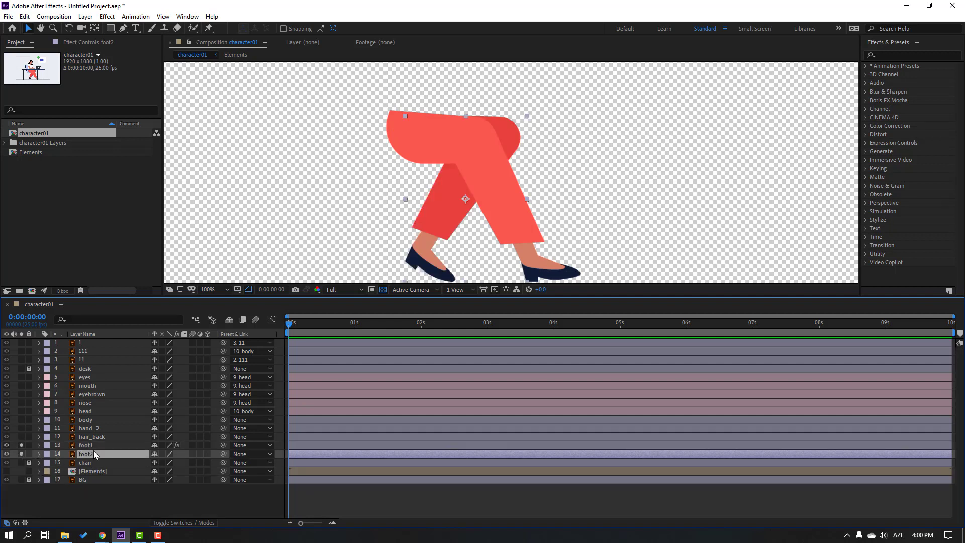
pyautogui.click(21, 445)
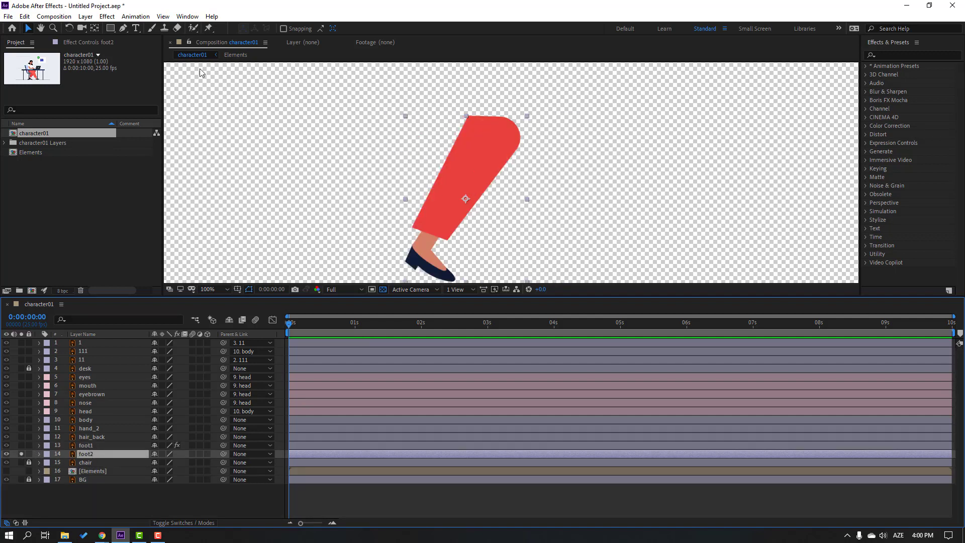
pyautogui.click(208, 29)
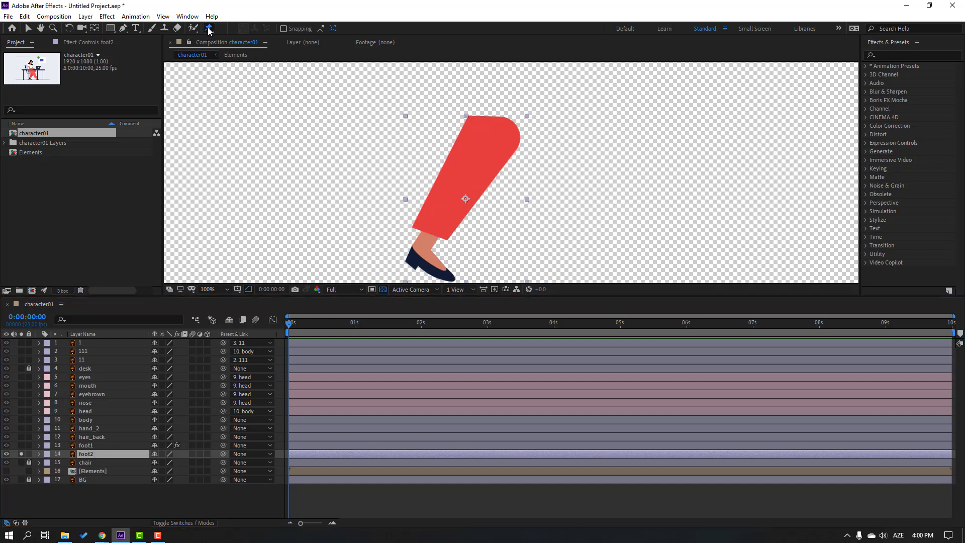
pyautogui.click(500, 127)
pyautogui.click(463, 187)
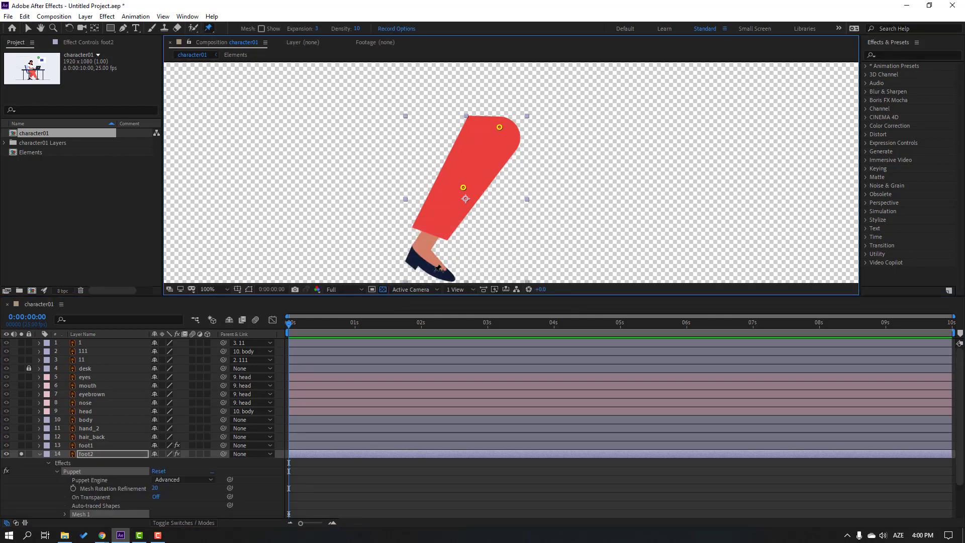
pyautogui.click(418, 262)
pyautogui.click(25, 30)
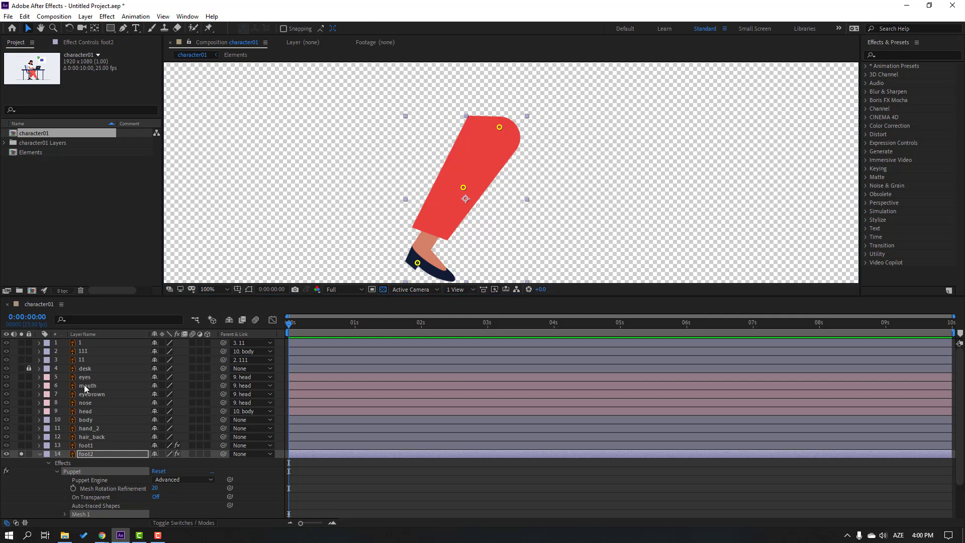
pyautogui.click(20, 454)
# Set foot2's puppet engine to Legacy and collapse its effect properties
pyautogui.click(90, 481)
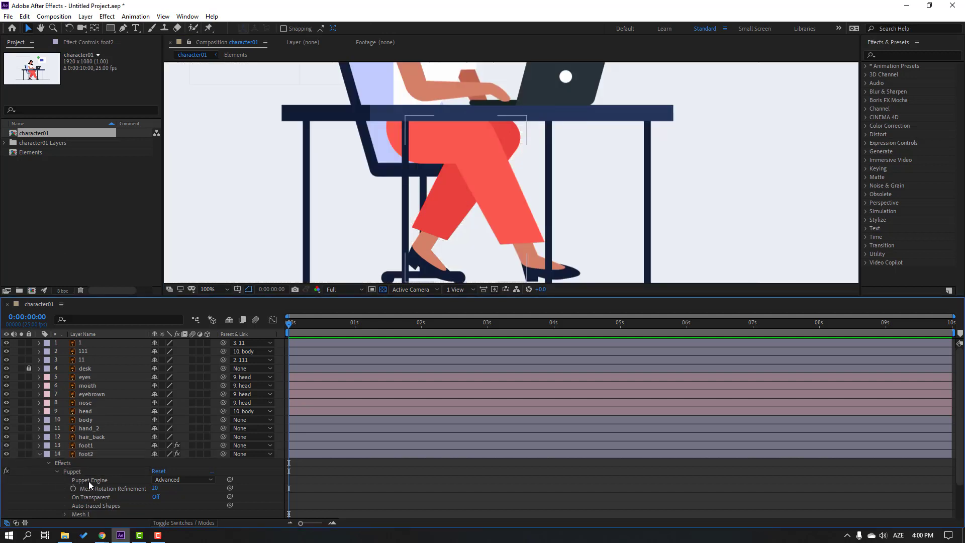
pyautogui.click(173, 479)
pyautogui.click(178, 491)
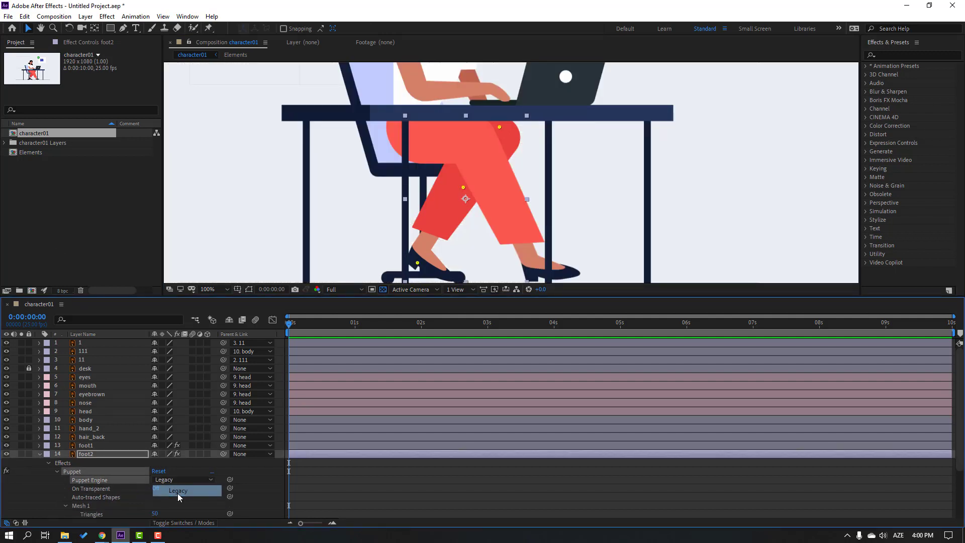
pyautogui.click(39, 454)
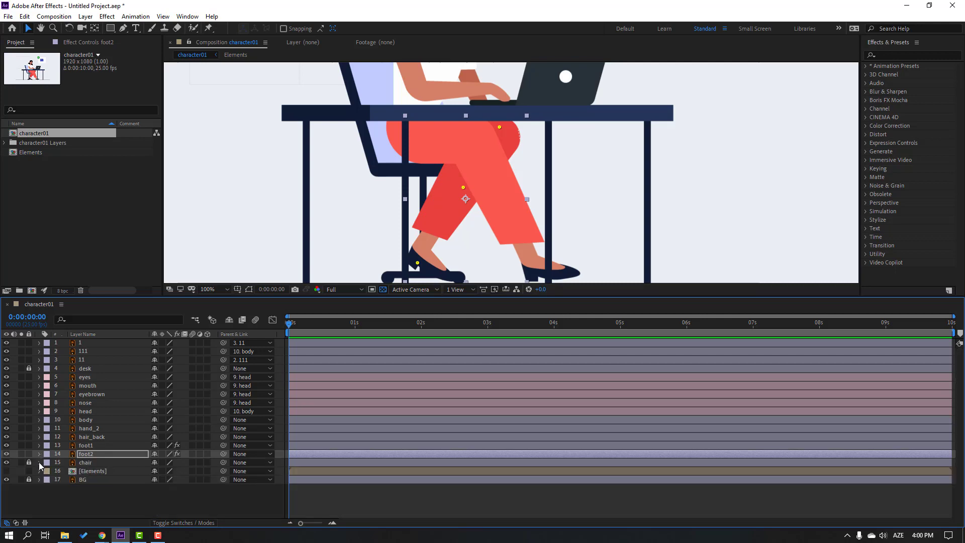
pyautogui.click(58, 497)
pyautogui.click(99, 438)
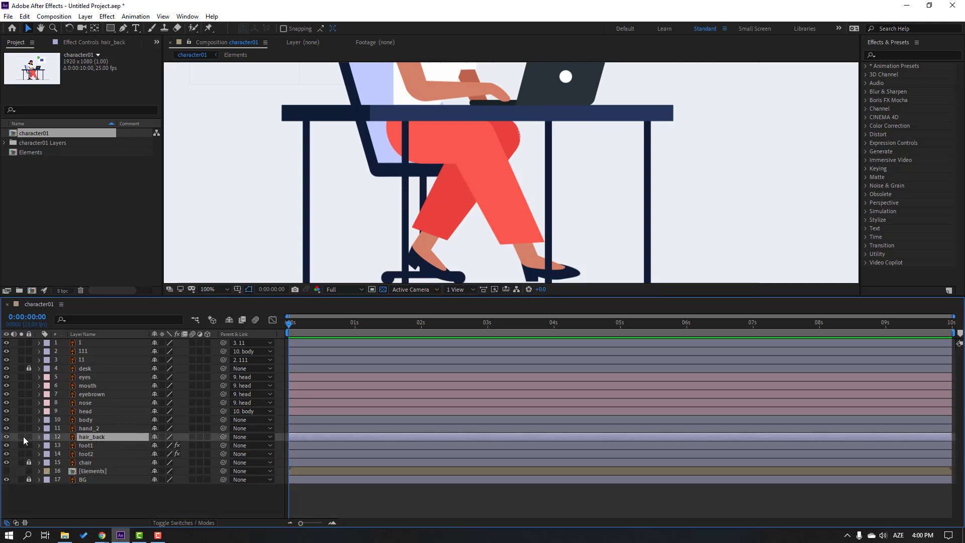
# Put hair_back's anchor point at the top of the hair and make it a child of head
pyautogui.click(21, 436)
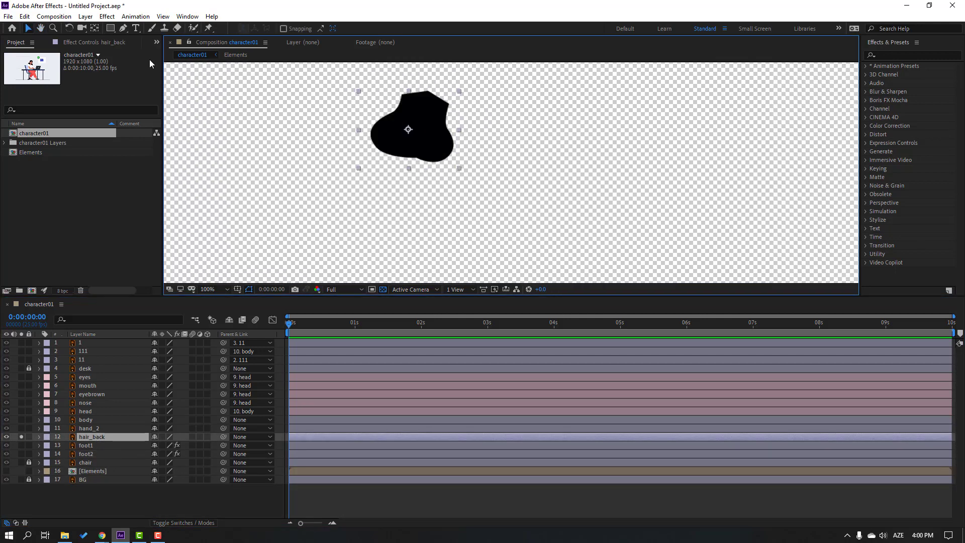
pyautogui.click(95, 29)
pyautogui.moveTo(408, 129); pyautogui.dragTo(427, 98)
pyautogui.click(27, 28)
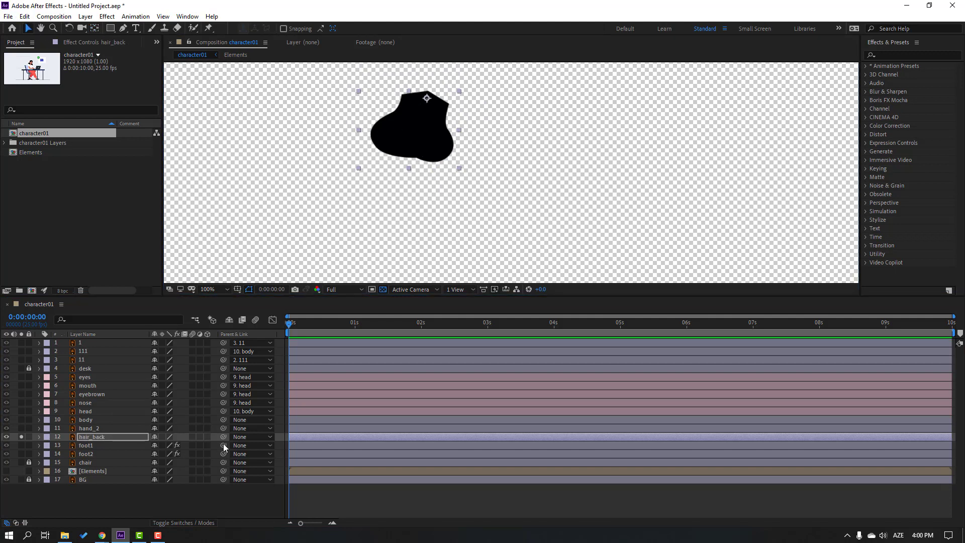
pyautogui.moveTo(223, 437); pyautogui.dragTo(84, 412)
pyautogui.click(21, 437)
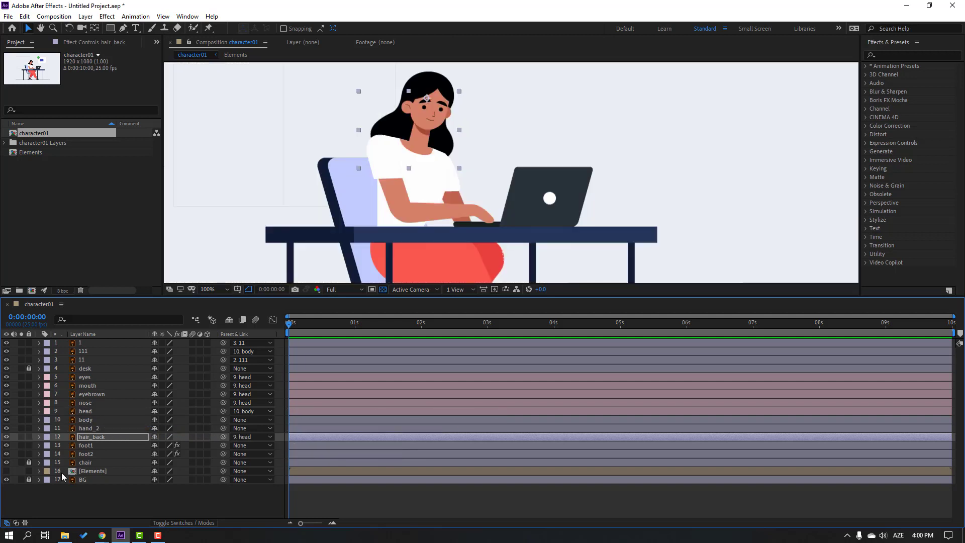
pyautogui.click(181, 495)
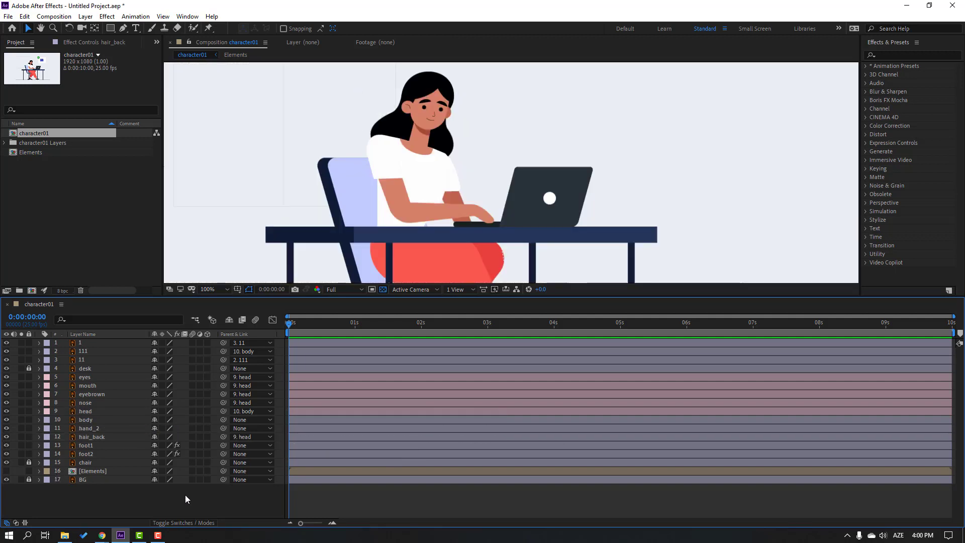
# Launch Duik Bassel.2 from the Window menu and go to its Rigging tools
pyautogui.click(187, 16)
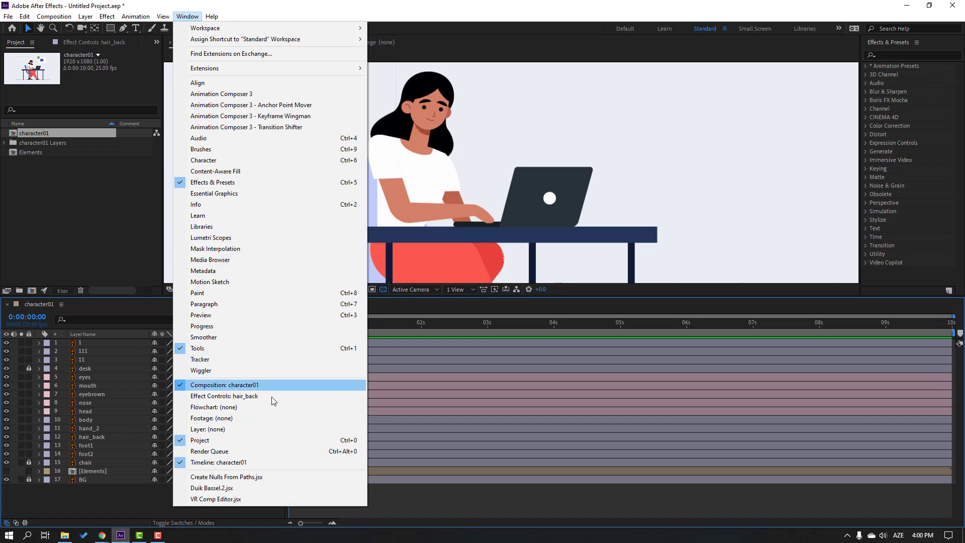
pyautogui.click(227, 487)
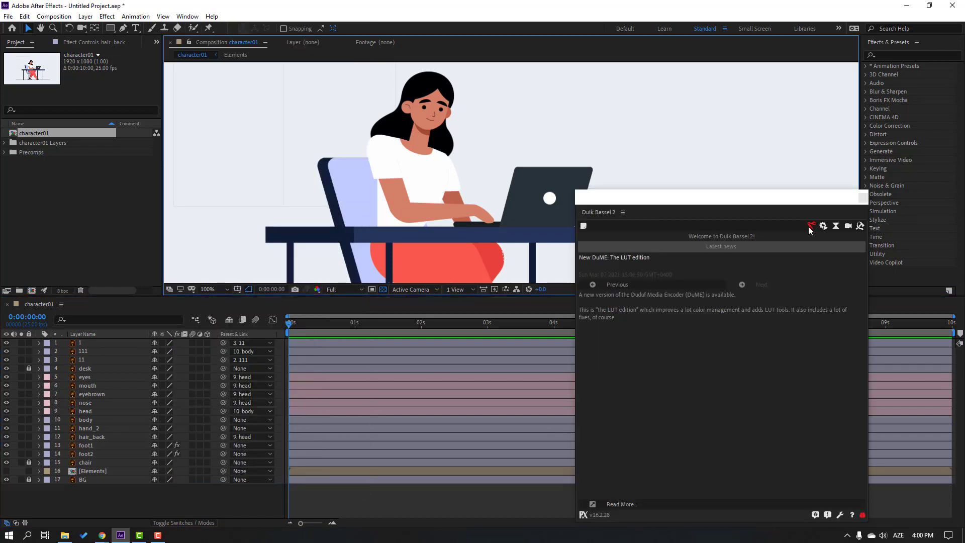
pyautogui.click(810, 226)
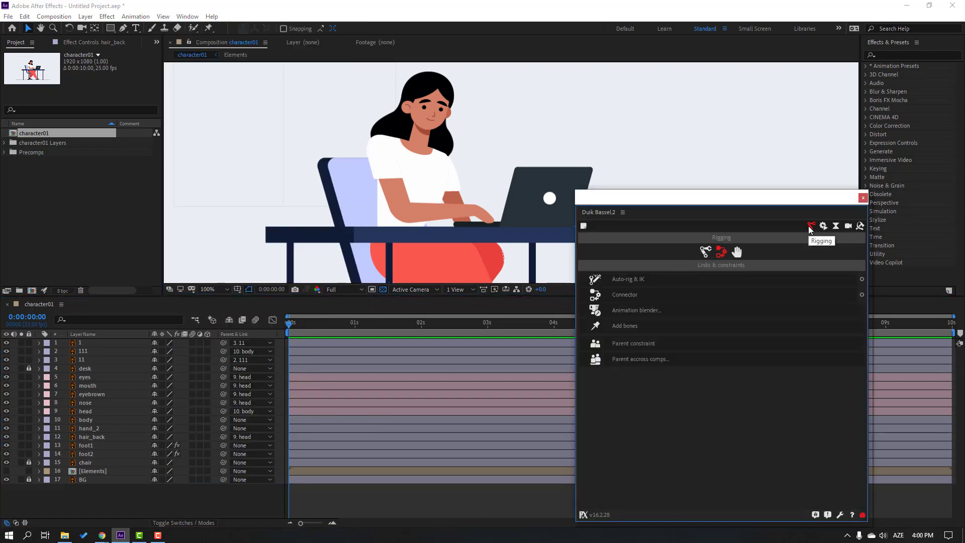
# Select arm layers 1, 11 and 111 and apply Auto-rig & IK
pyautogui.click(81, 344)
pyautogui.keyDown('ctrl'); pyautogui.click(84, 360); pyautogui.keyUp('ctrl')
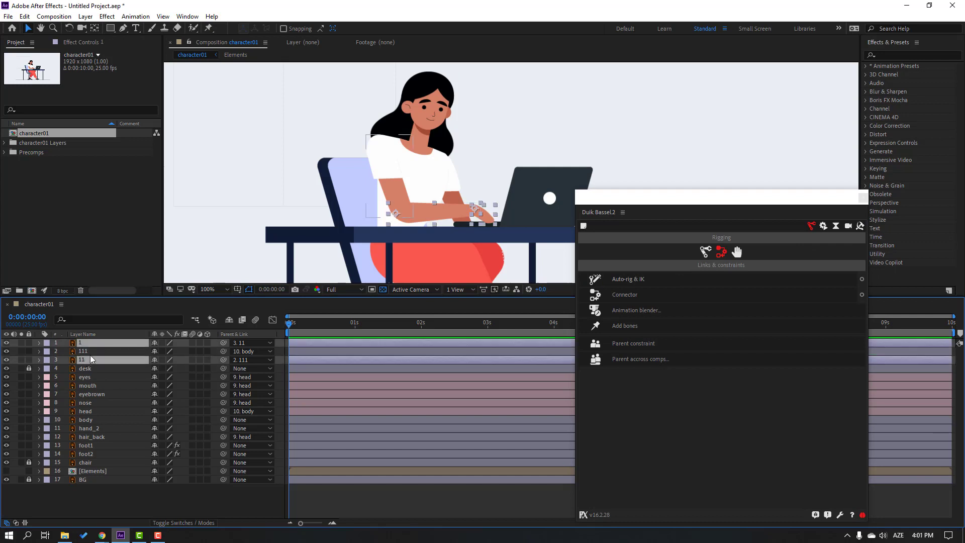
pyautogui.keyDown('ctrl'); pyautogui.click(98, 352); pyautogui.keyUp('ctrl')
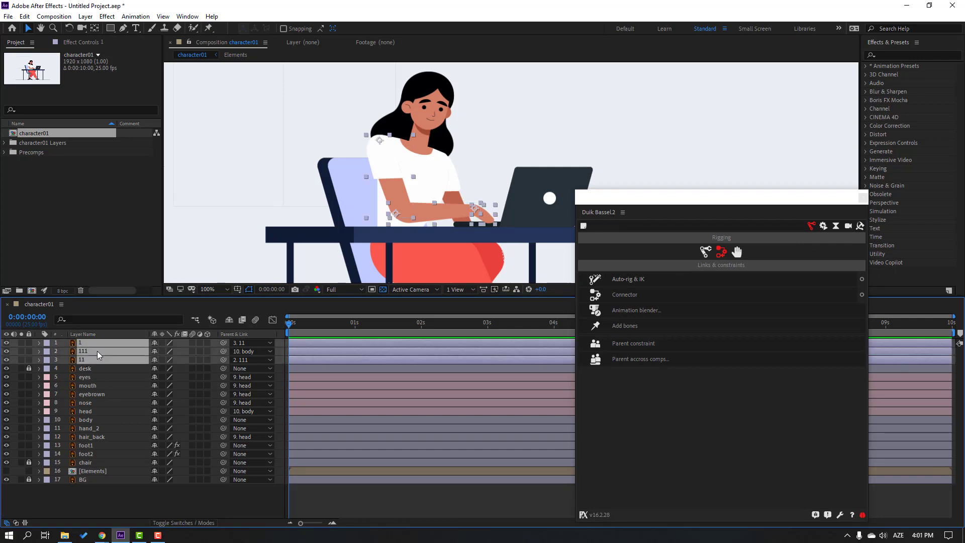
pyautogui.click(658, 280)
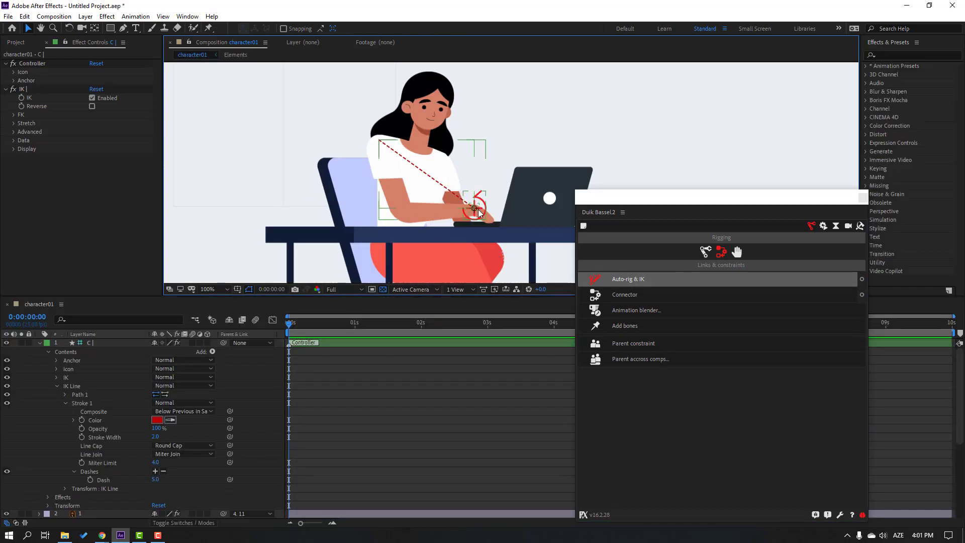
# Pull the arm controller toward the chest and shift arm layer 11's anchor point slightly left
pyautogui.moveTo(490, 221); pyautogui.dragTo(454, 216)
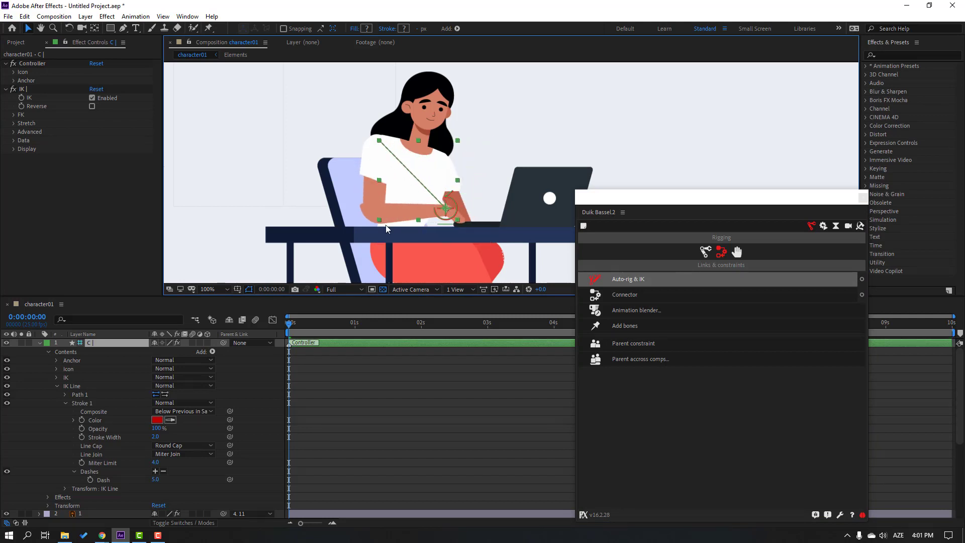
pyautogui.scroll(2, 371, 230)
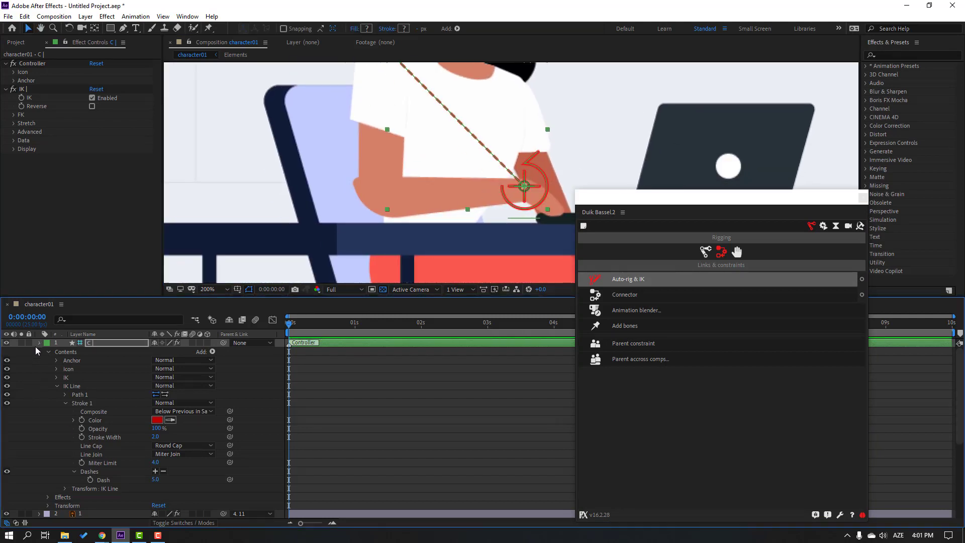
pyautogui.click(39, 342)
pyautogui.click(83, 368)
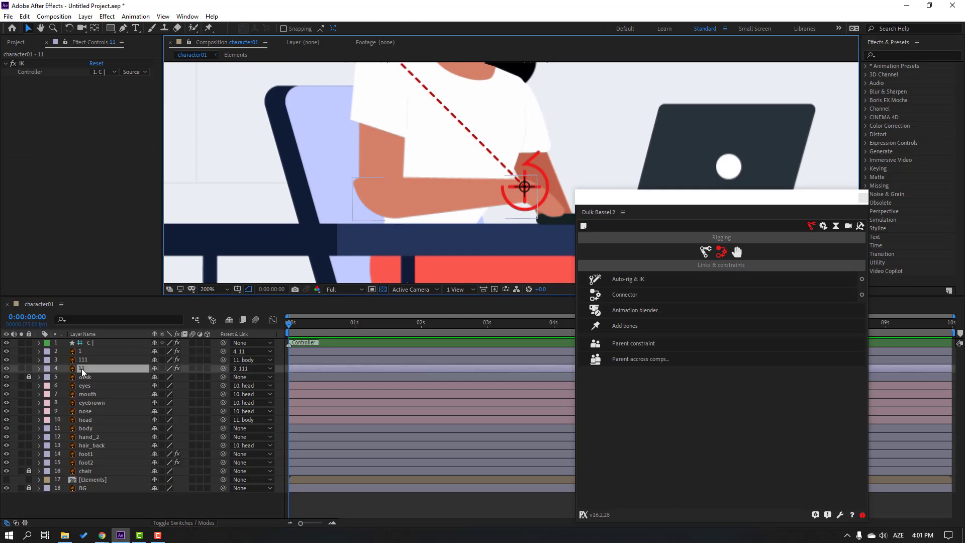
pyautogui.click(95, 29)
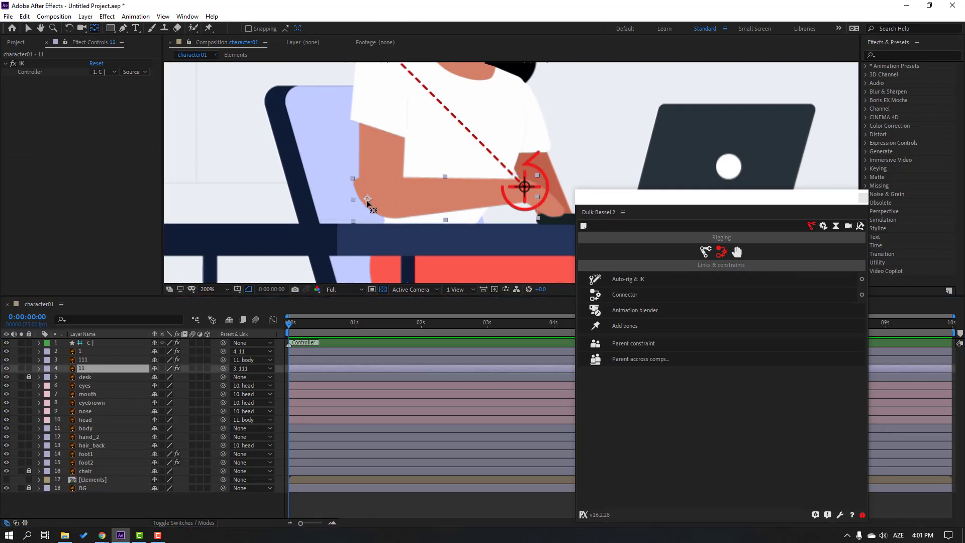
pyautogui.moveTo(368, 199); pyautogui.dragTo(361, 196)
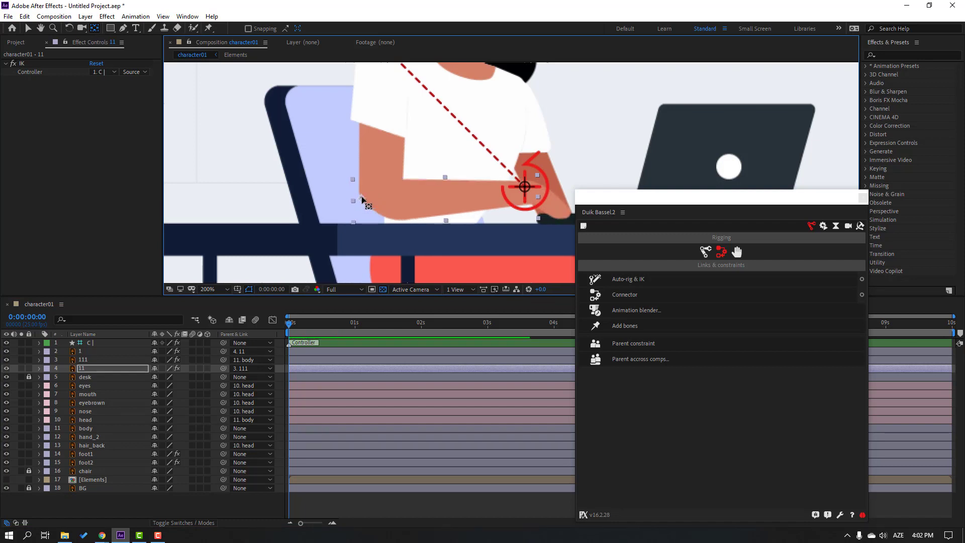
pyautogui.click(28, 29)
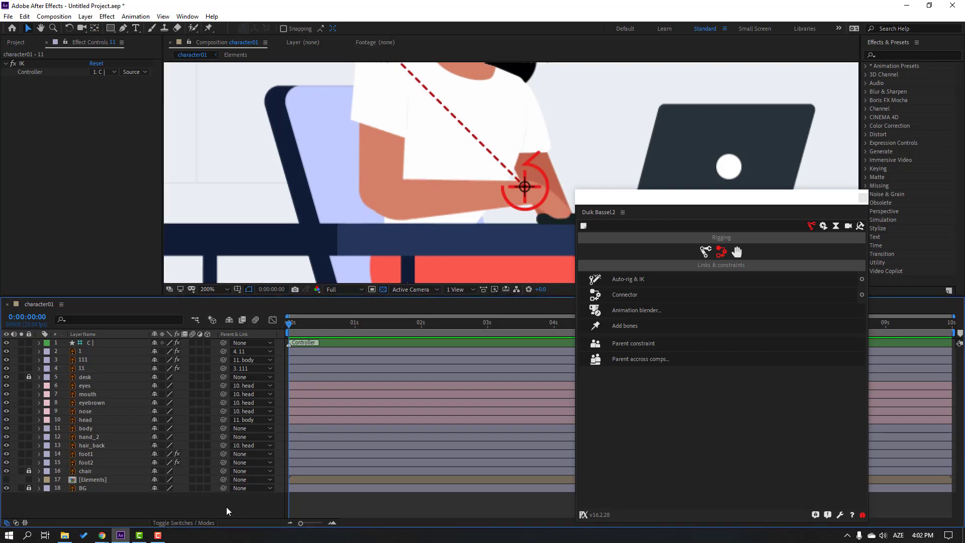
# Move the arm controller left, then nudge layer 11's anchor point up and left
pyautogui.click(523, 200)
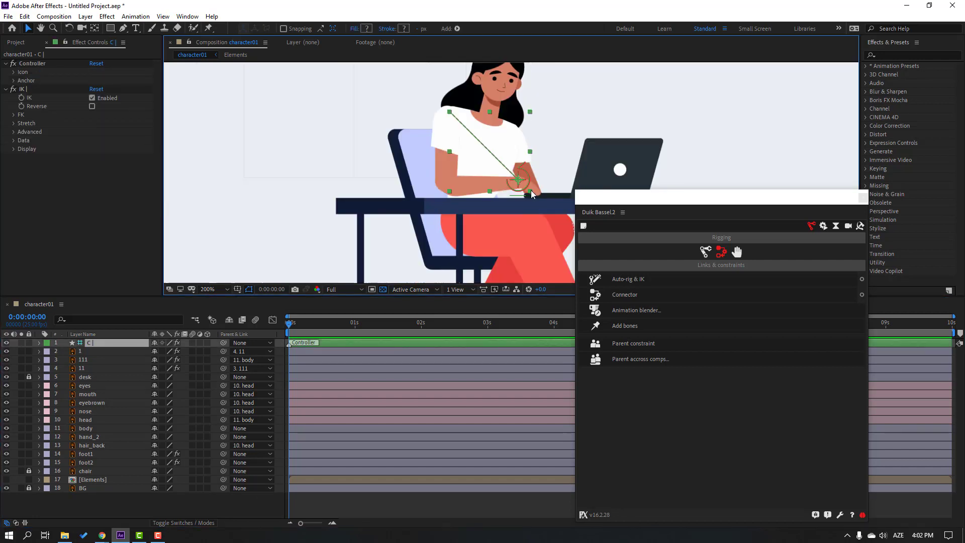
pyautogui.moveTo(523, 200); pyautogui.dragTo(481, 180)
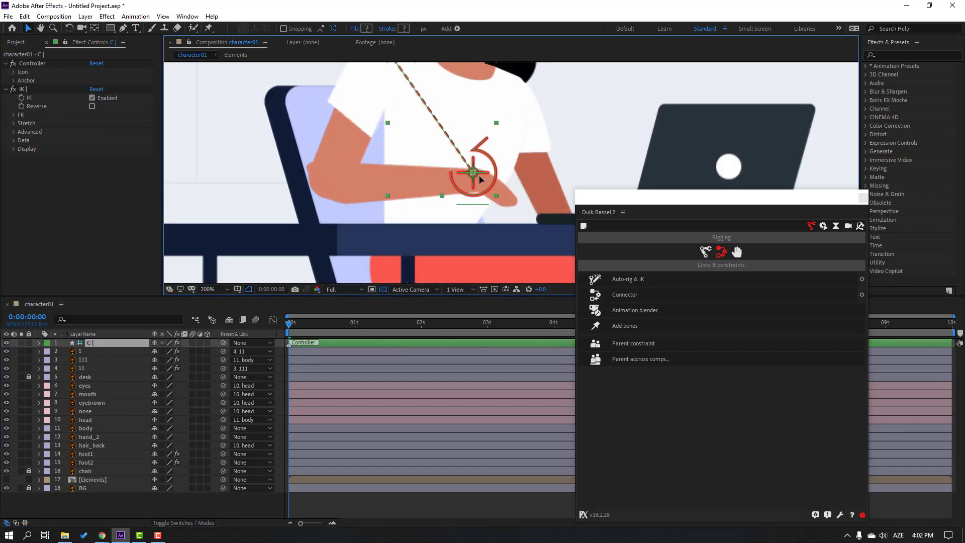
pyautogui.click(83, 369)
pyautogui.click(95, 28)
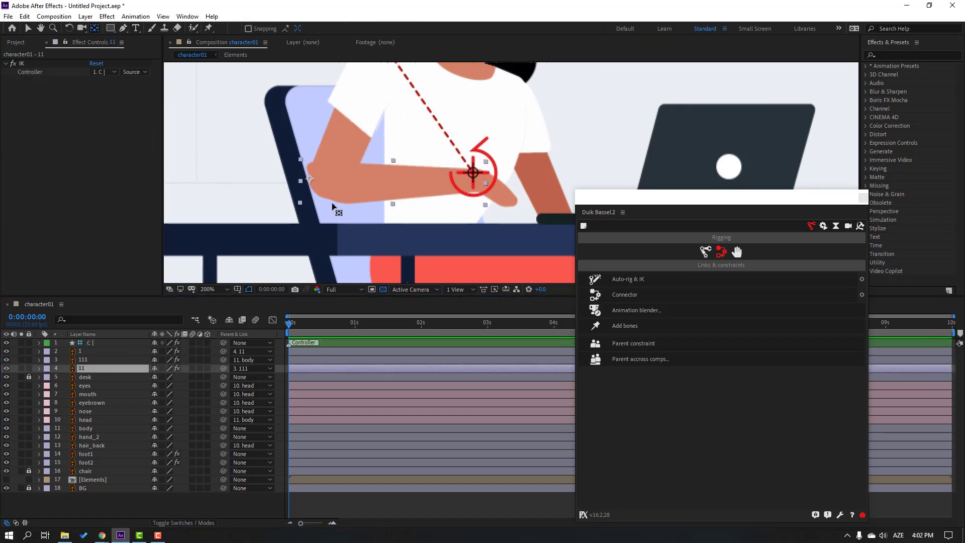
pyautogui.moveTo(311, 183); pyautogui.dragTo(307, 176)
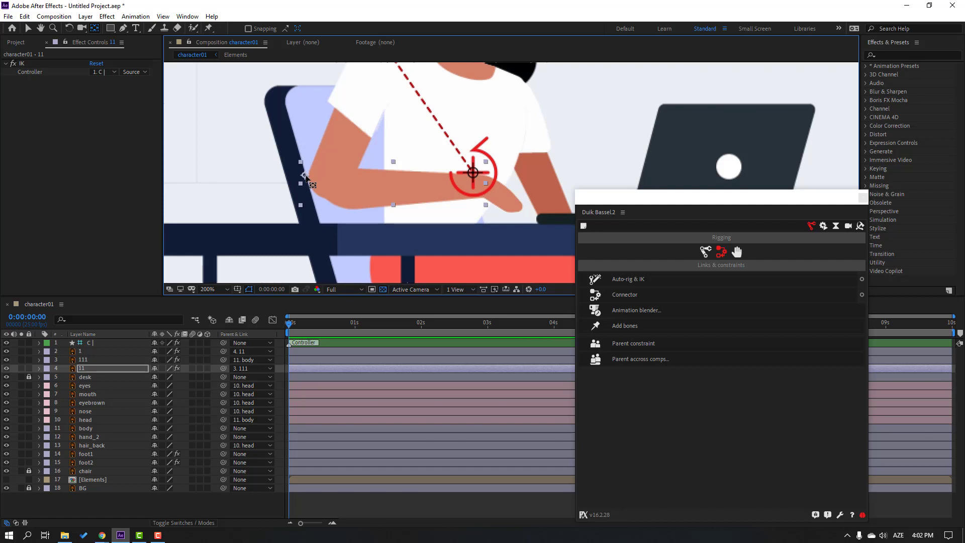
# Drag the arm's IK controller to confirm the arm bends correctly
pyautogui.click(371, 506)
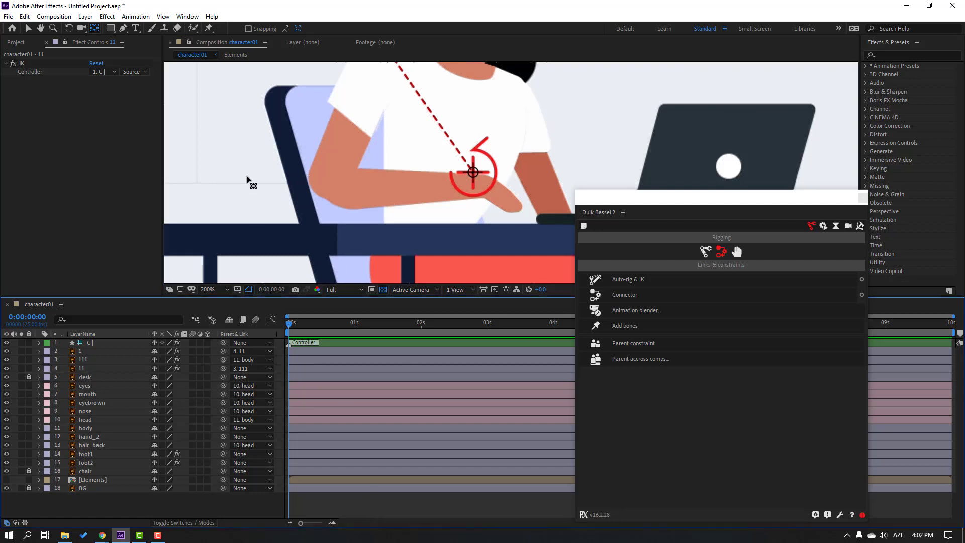
pyautogui.click(28, 29)
pyautogui.moveTo(495, 160); pyautogui.dragTo(515, 169)
pyautogui.scroll(-1, 464, 205)
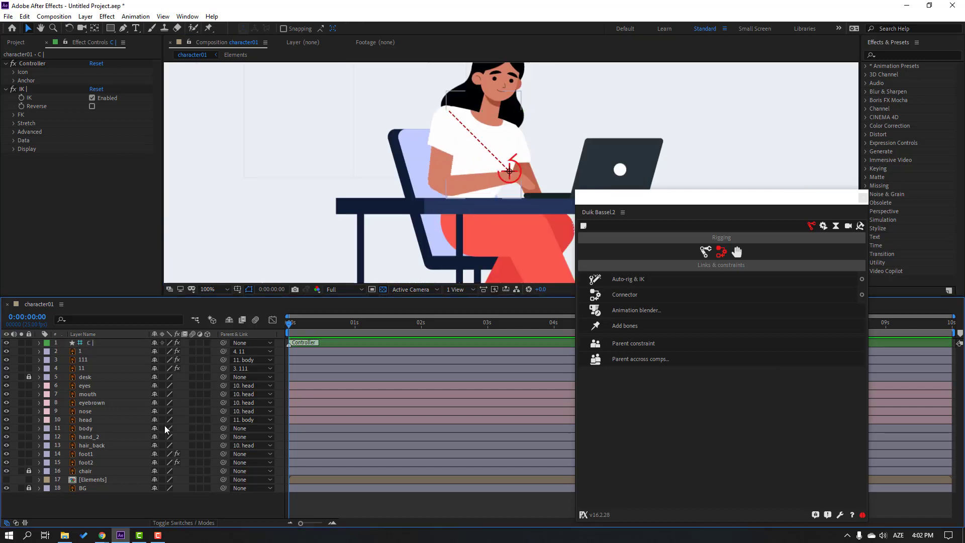
# Add Duik bones to foot2's three Puppet pins
pyautogui.click(89, 463)
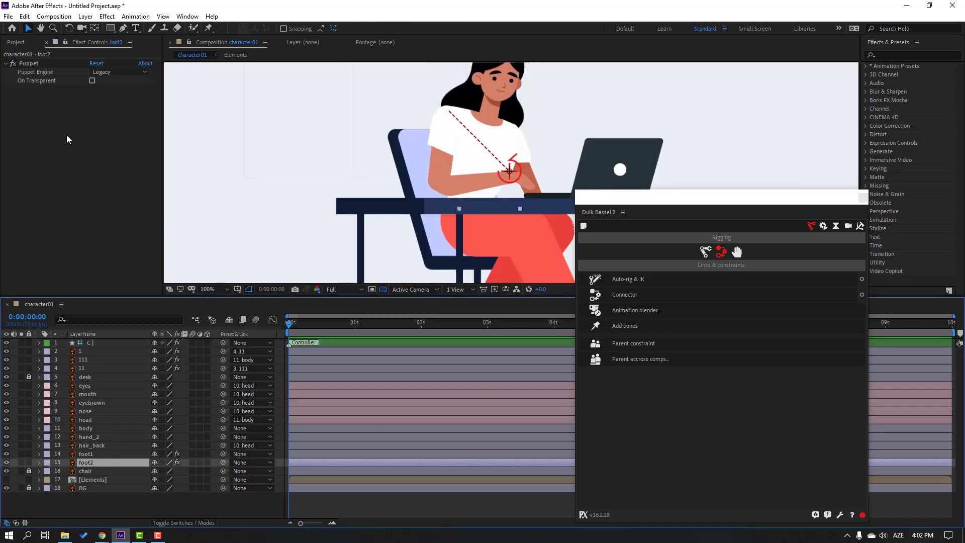
pyautogui.click(29, 64)
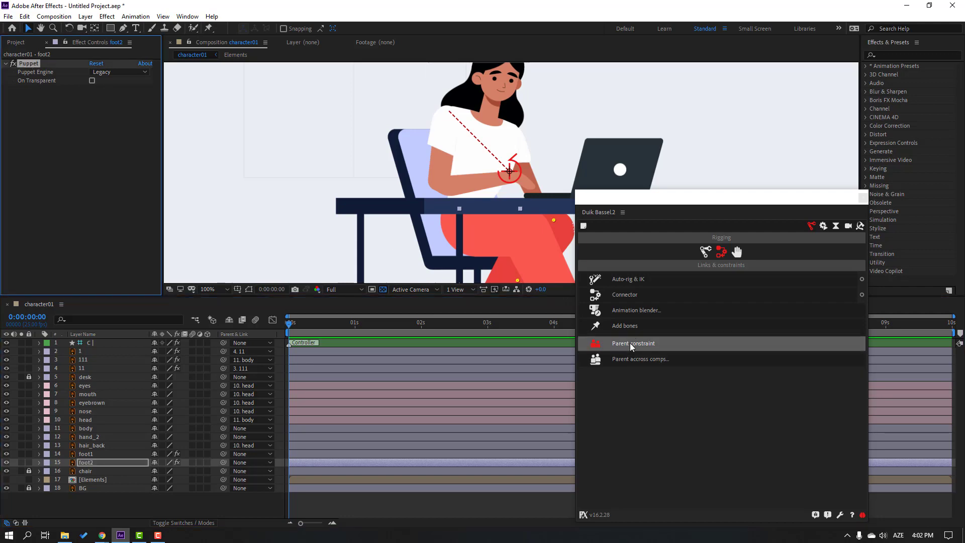
pyautogui.click(621, 327)
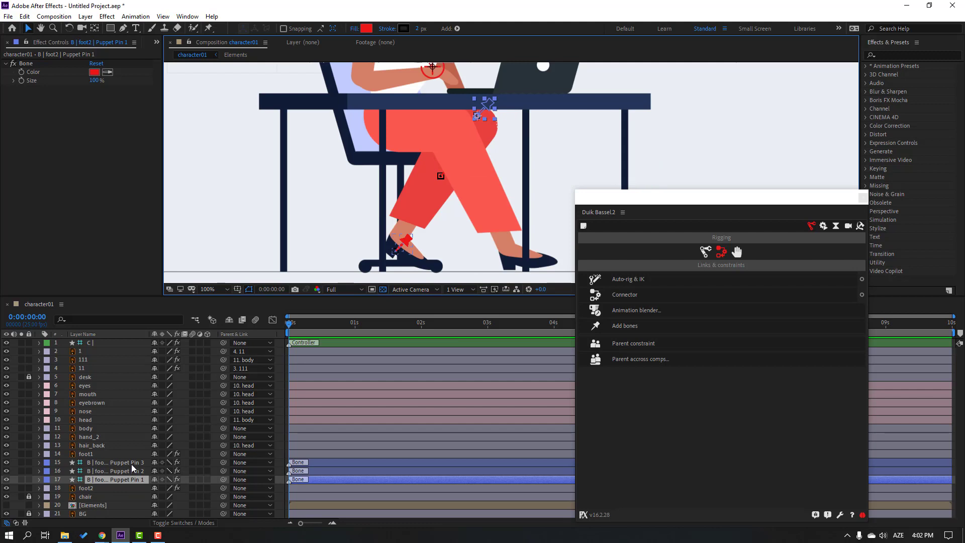
# Chain the foot2 bones, Pin 3 to Pin 2 and Pin 2 to Pin 1, then select all three
pyautogui.click(131, 462)
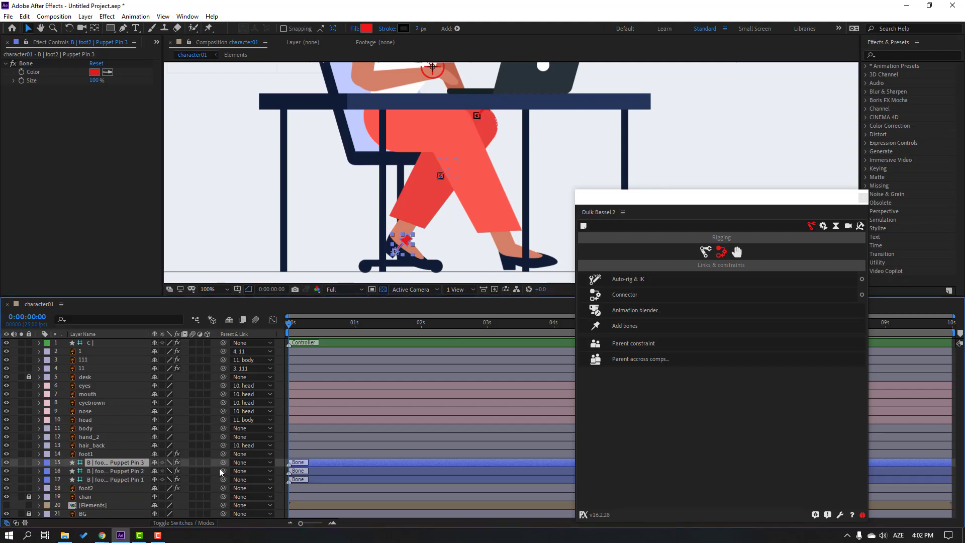
pyautogui.moveTo(223, 462); pyautogui.dragTo(138, 473)
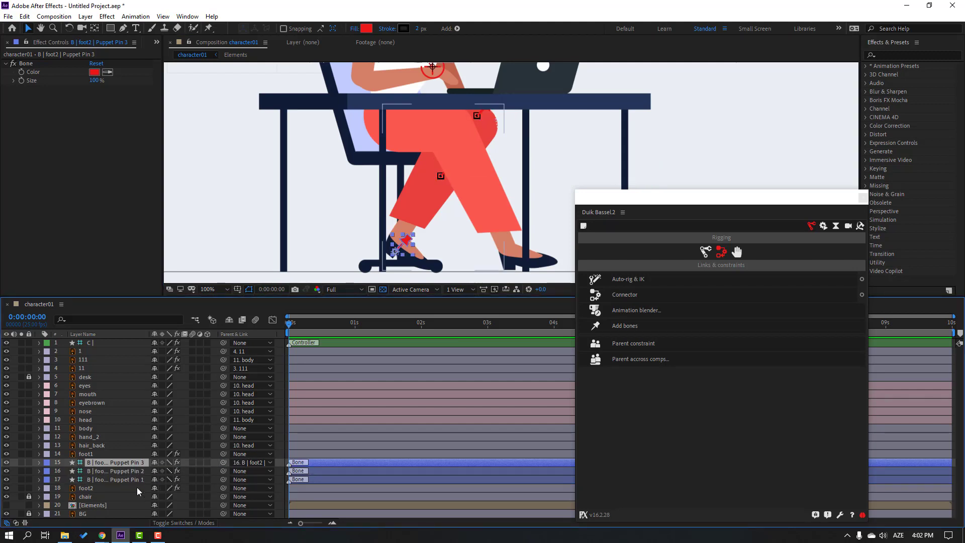
pyautogui.click(134, 472)
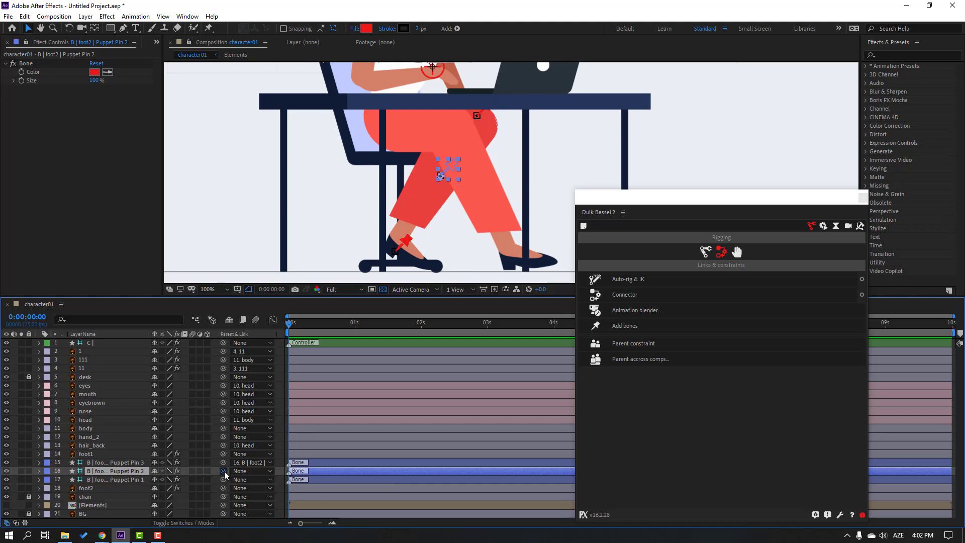
pyautogui.moveTo(224, 471); pyautogui.dragTo(134, 481)
pyautogui.click(132, 481)
pyautogui.keyDown('shift'); pyautogui.click(126, 463); pyautogui.keyUp('shift')
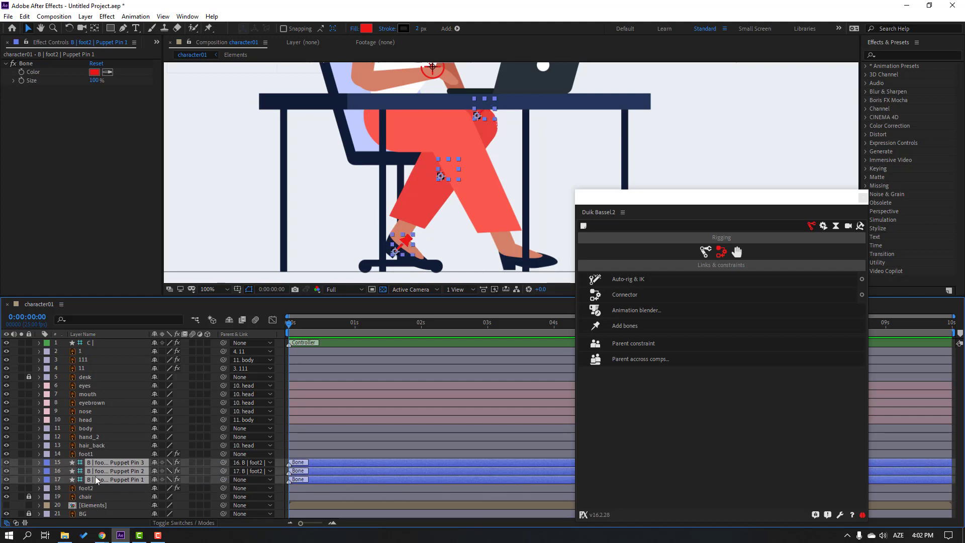
# Auto-rig the foot2 bones with IK, then test the foot controller and undo the move
pyautogui.click(620, 283)
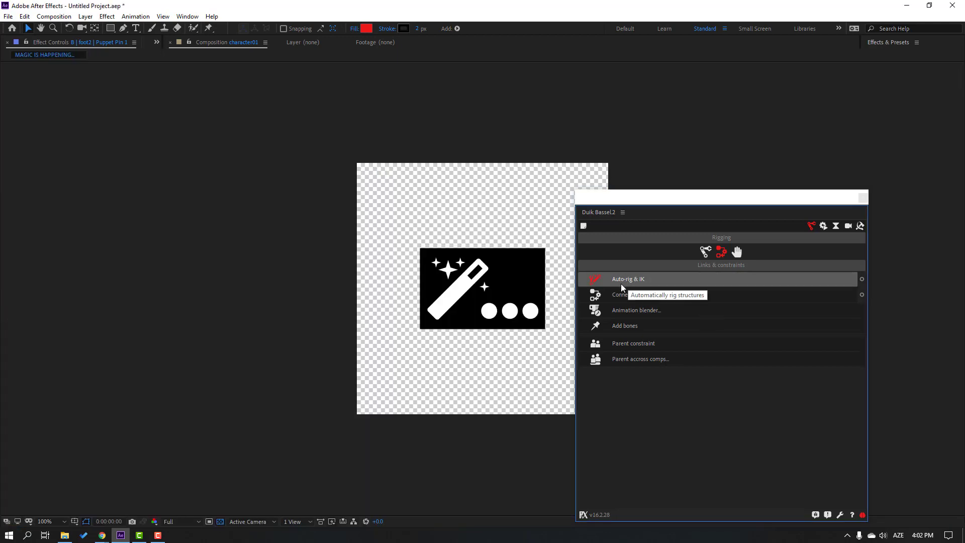
pyautogui.click(278, 231)
pyautogui.moveTo(388, 252)
pyautogui.mouseDown()
pyautogui.moveTo(391, 240)
pyautogui.moveTo(407, 243)
pyautogui.moveTo(382, 257)
pyautogui.moveTo(404, 256)
pyautogui.moveTo(387, 256)
pyautogui.mouseUp()
pyautogui.hotkey('ctrl', 'z')
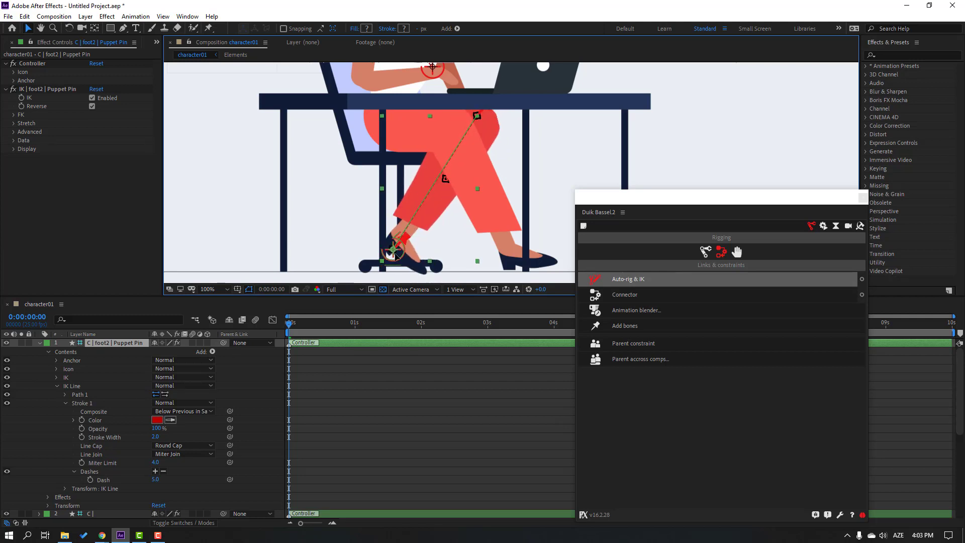
# Select the foot1 layer and its Puppet effect to expose its pins
pyautogui.click(39, 343)
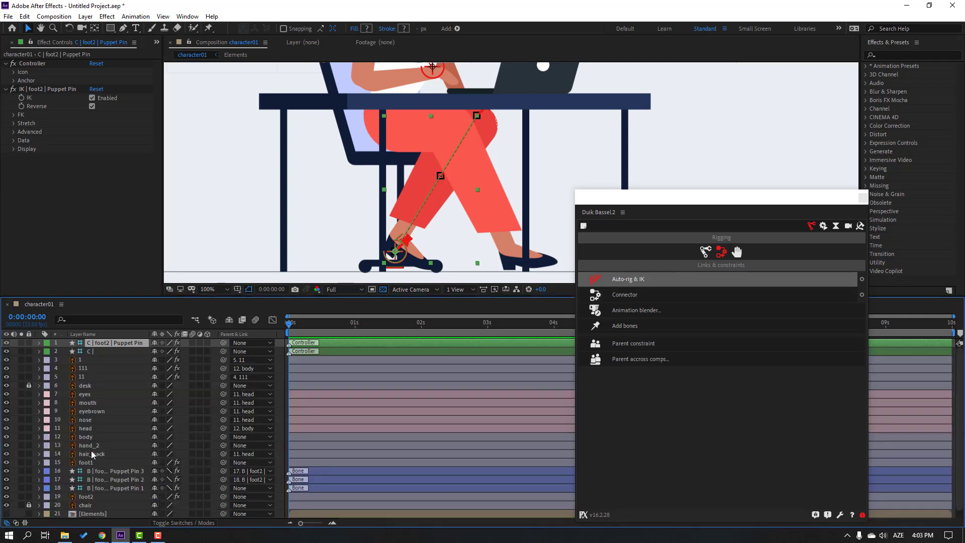
pyautogui.click(124, 488)
pyautogui.click(64, 455)
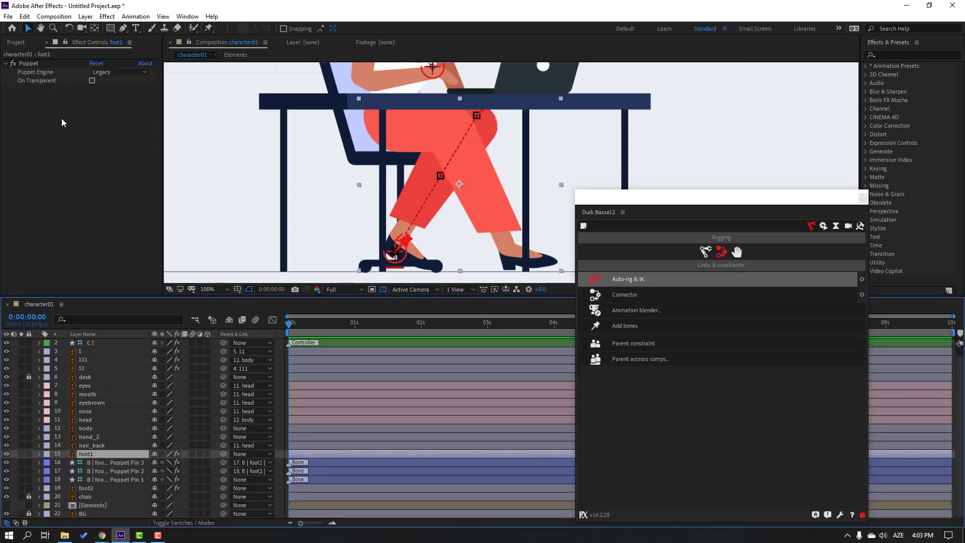
pyautogui.click(26, 64)
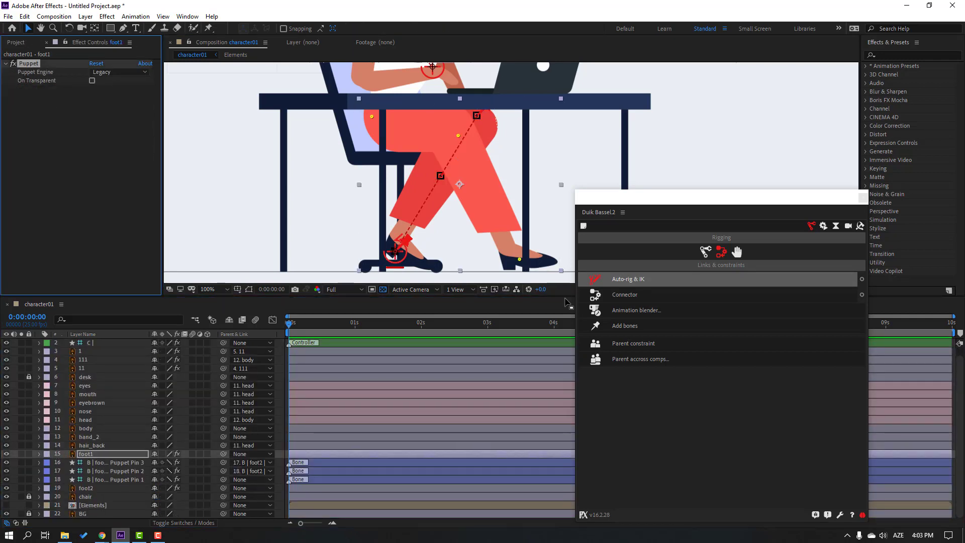
# Add bones to foot1's puppet pins and chain them, Pin 3 to Pin 2 and Pin 2 to Pin 1
pyautogui.click(632, 329)
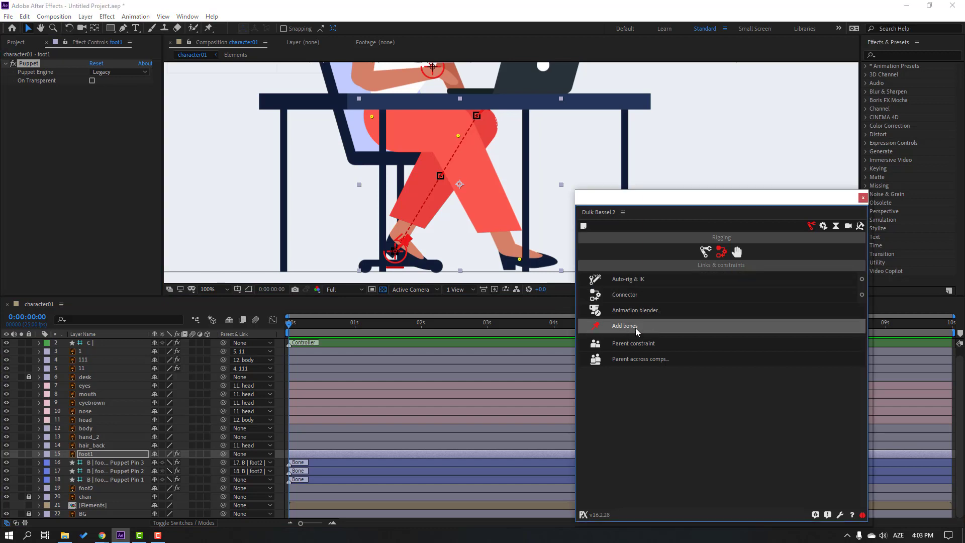
pyautogui.click(129, 428)
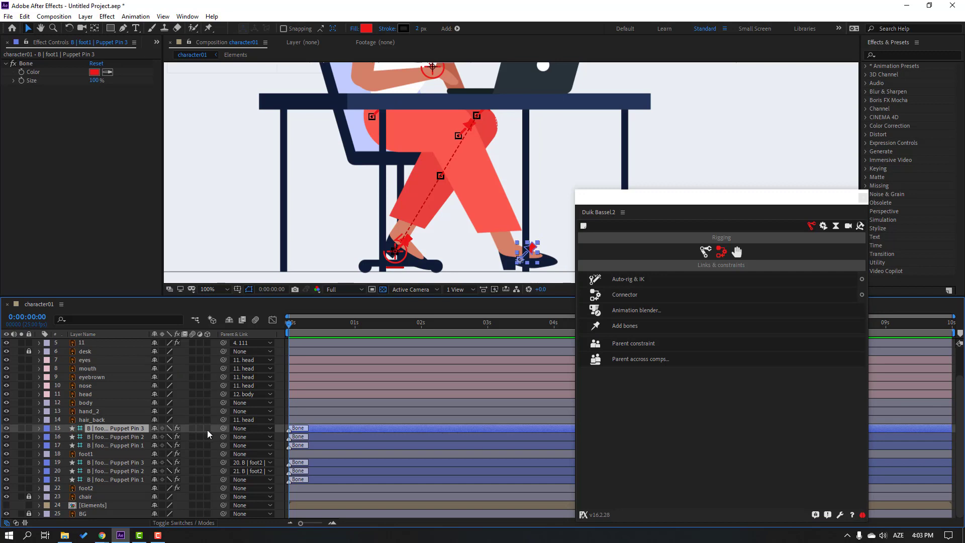
pyautogui.moveTo(222, 428); pyautogui.dragTo(129, 436)
pyautogui.click(122, 436)
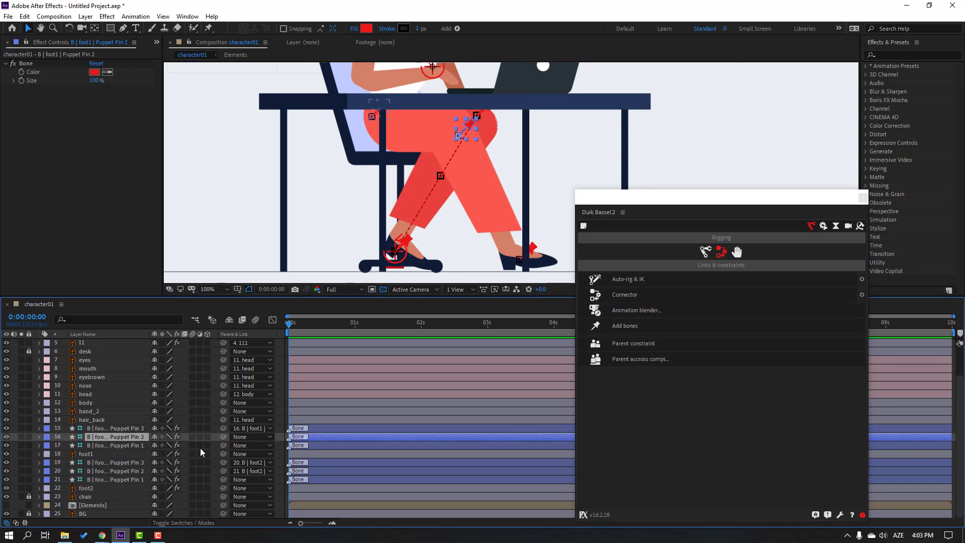
pyautogui.moveTo(223, 437); pyautogui.dragTo(126, 446)
# Select all three foot1 bones and auto-rig them with IK
pyautogui.click(126, 447)
pyautogui.keyDown('ctrl'); pyautogui.click(125, 437); pyautogui.keyUp('ctrl')
pyautogui.keyDown('ctrl'); pyautogui.click(130, 430); pyautogui.keyUp('ctrl')
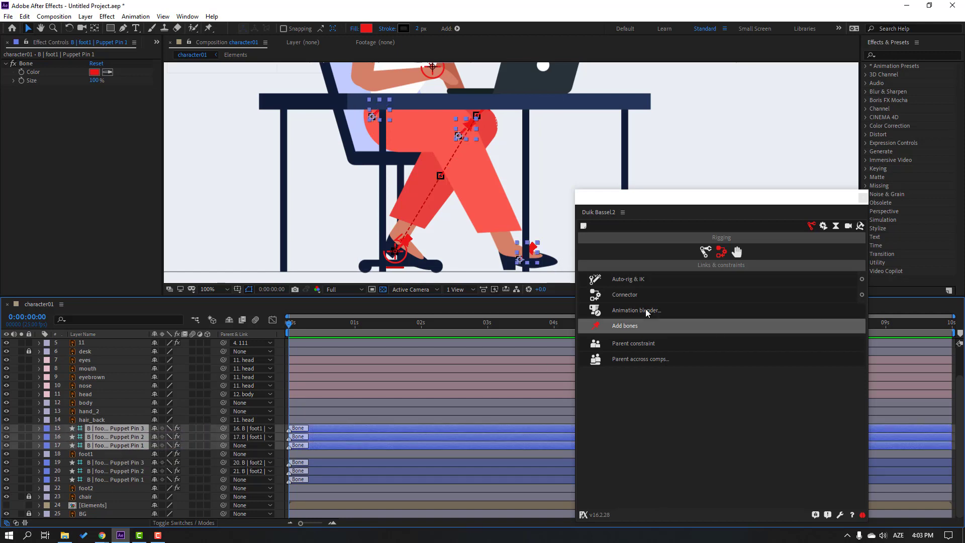
pyautogui.click(633, 282)
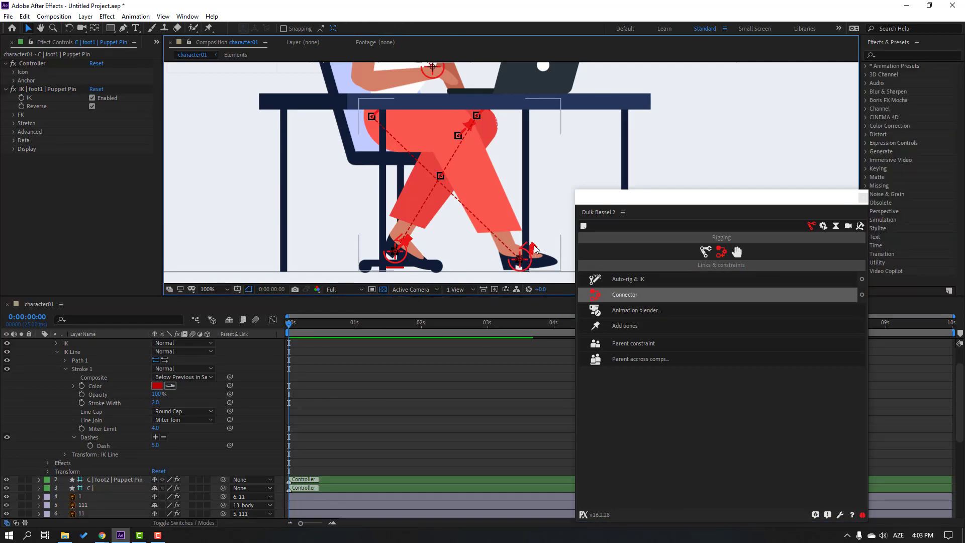
# Move the foot1 controller to the shoe's front and select the three foot1 bone layers
pyautogui.moveTo(523, 266)
pyautogui.mouseDown()
pyautogui.moveTo(524, 255)
pyautogui.moveTo(502, 258)
pyautogui.moveTo(532, 258)
pyautogui.moveTo(509, 253)
pyautogui.moveTo(520, 259)
pyautogui.mouseUp()
pyautogui.scroll(3, 55, 370)
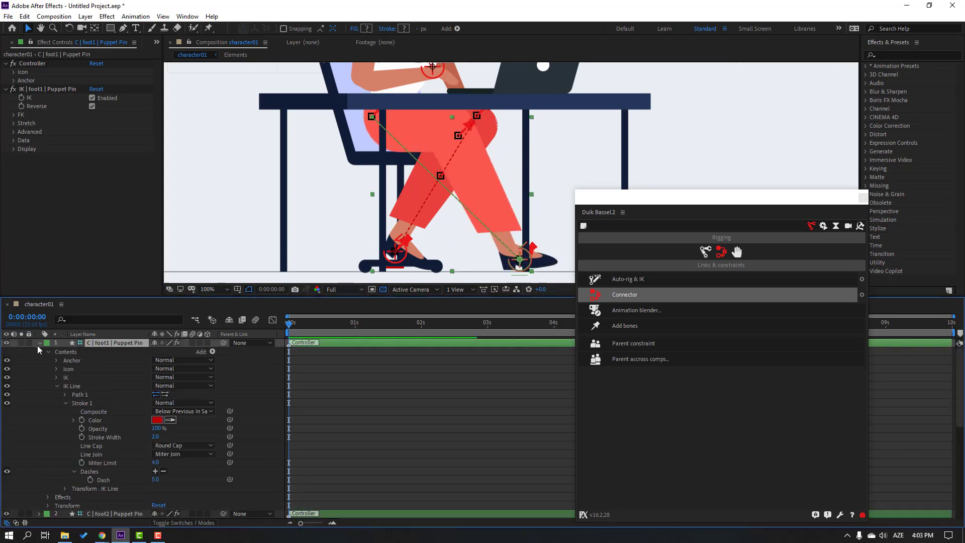
pyautogui.click(40, 344)
pyautogui.scroll(-3, 92, 412)
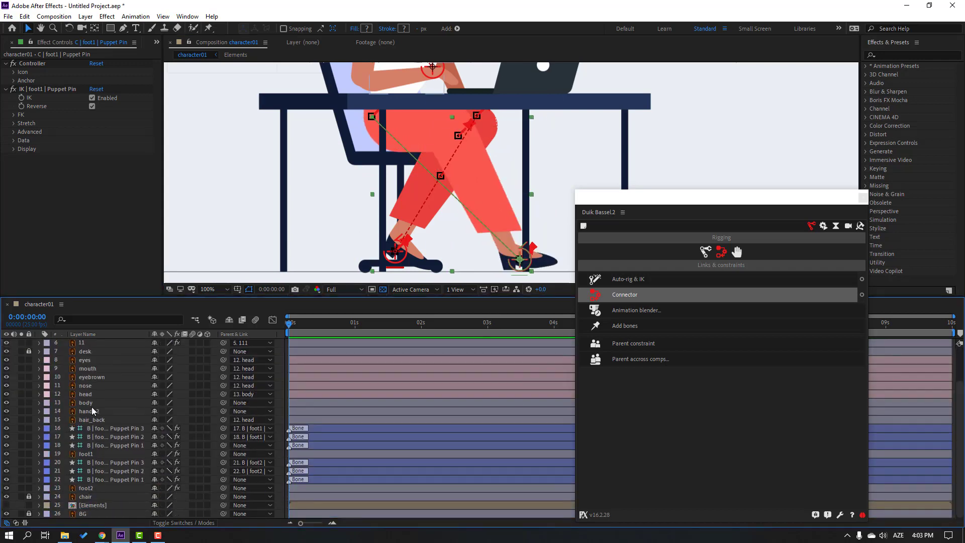
pyautogui.click(129, 431)
pyautogui.keyDown('ctrl'); pyautogui.click(125, 438); pyautogui.keyUp('ctrl')
pyautogui.keyDown('ctrl'); pyautogui.click(125, 446); pyautogui.keyUp('ctrl')
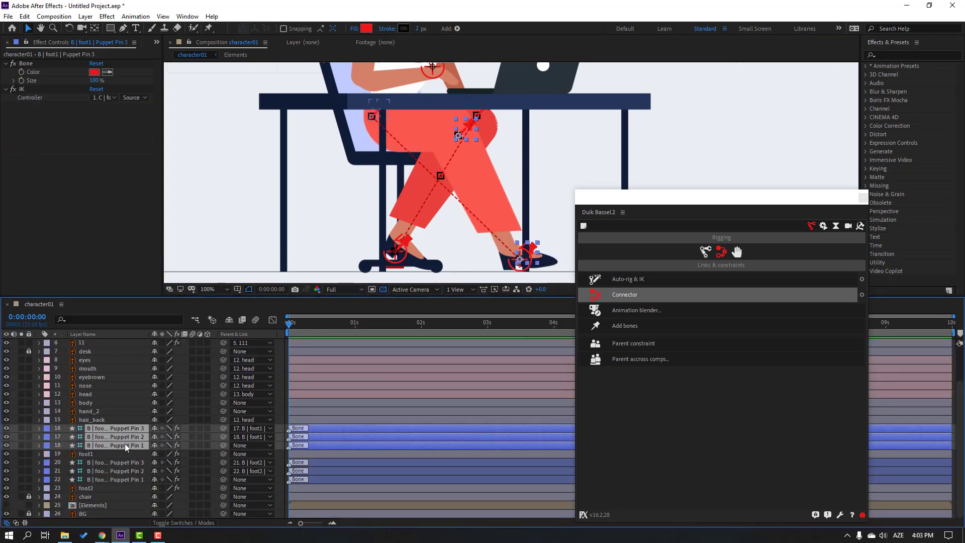
# Select the foot1, foot2, bone and arm layers and hide them as shy layers
pyautogui.keyDown('ctrl'); pyautogui.click(87, 456); pyautogui.keyUp('ctrl')
pyautogui.keyDown('ctrl'); pyautogui.click(126, 466); pyautogui.keyUp('ctrl')
pyautogui.keyDown('ctrl'); pyautogui.click(125, 471); pyautogui.keyUp('ctrl')
pyautogui.keyDown('ctrl'); pyautogui.click(123, 480); pyautogui.keyUp('ctrl')
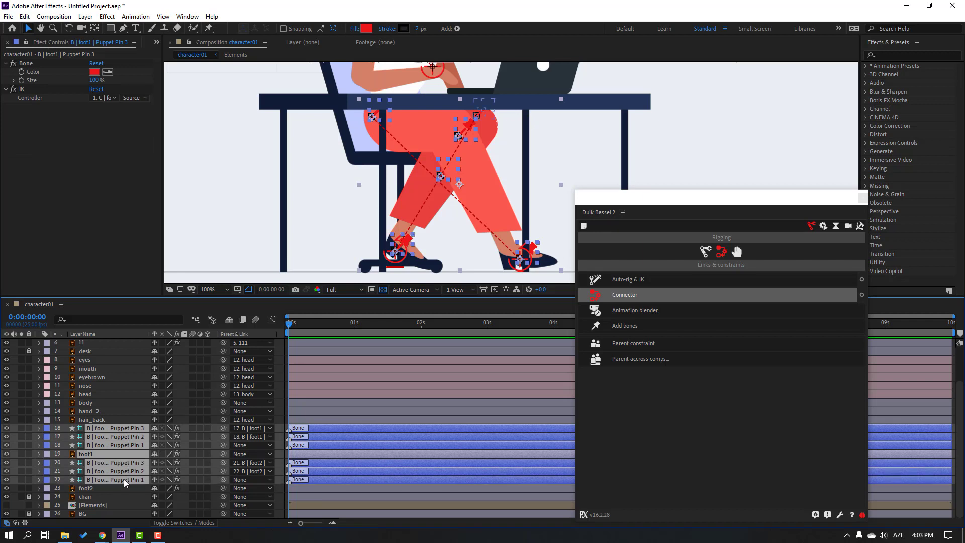
pyautogui.keyDown('ctrl'); pyautogui.click(86, 489); pyautogui.keyUp('ctrl')
pyautogui.scroll(3, 118, 427)
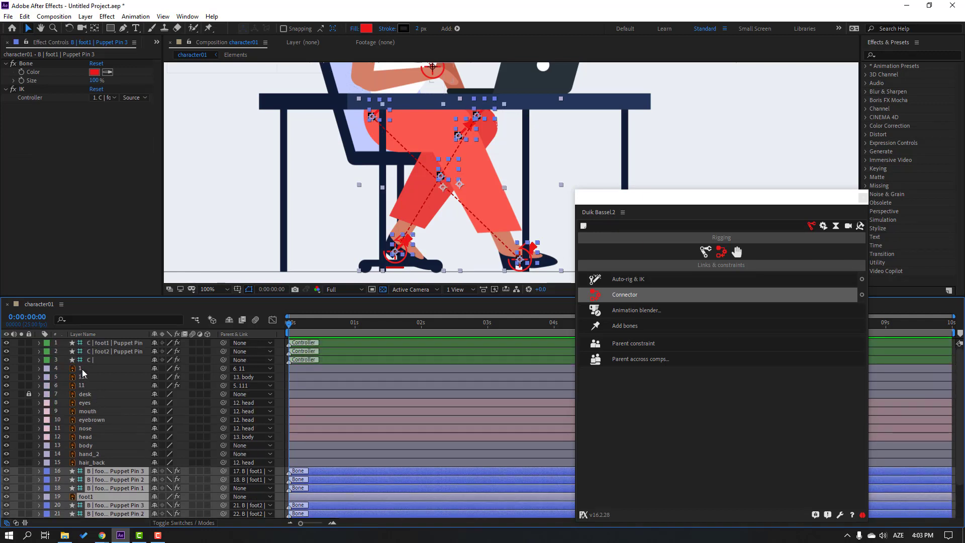
pyautogui.keyDown('ctrl'); pyautogui.click(83, 369); pyautogui.keyUp('ctrl')
pyautogui.keyDown('ctrl'); pyautogui.click(83, 377); pyautogui.keyUp('ctrl')
pyautogui.keyDown('ctrl'); pyautogui.click(83, 385); pyautogui.keyUp('ctrl')
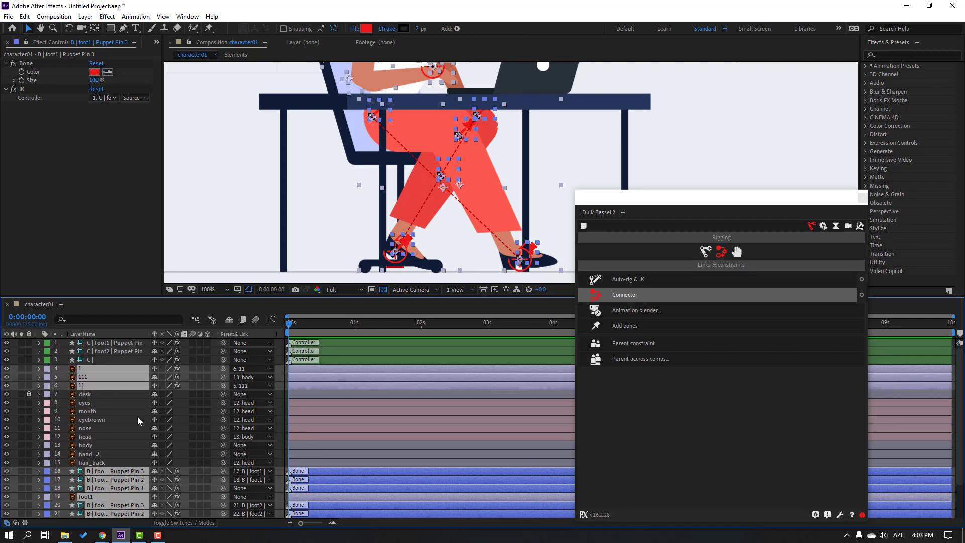
pyautogui.scroll(-2, 130, 442)
pyautogui.scroll(2, 140, 413)
pyautogui.click(229, 320)
# Centre the character and test rotating the body layer, then undo the rotation
pyautogui.scroll(-2, 348, 194)
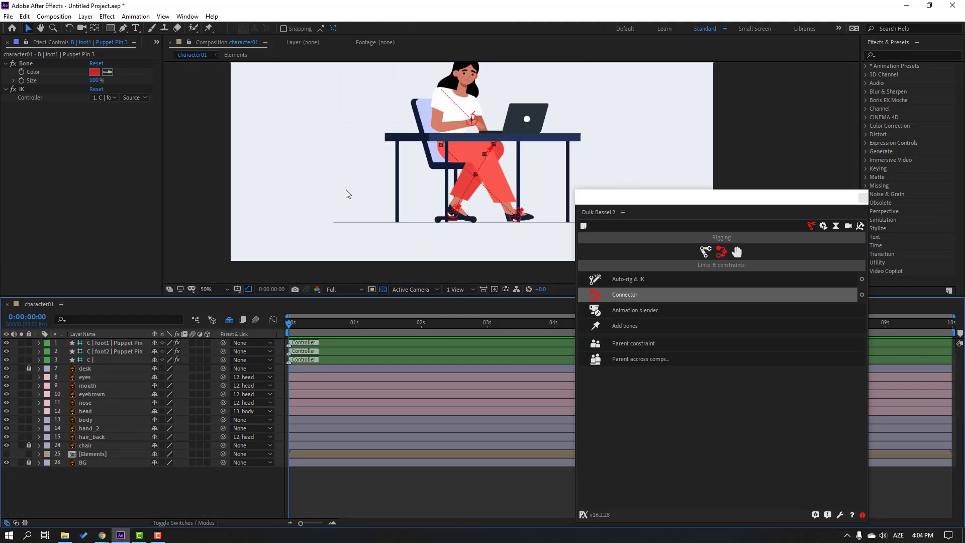
pyautogui.scroll(-1, 339, 201)
pyautogui.scroll(1, 389, 161)
pyautogui.moveTo(416, 152); pyautogui.dragTo(401, 189)
pyautogui.click(86, 421)
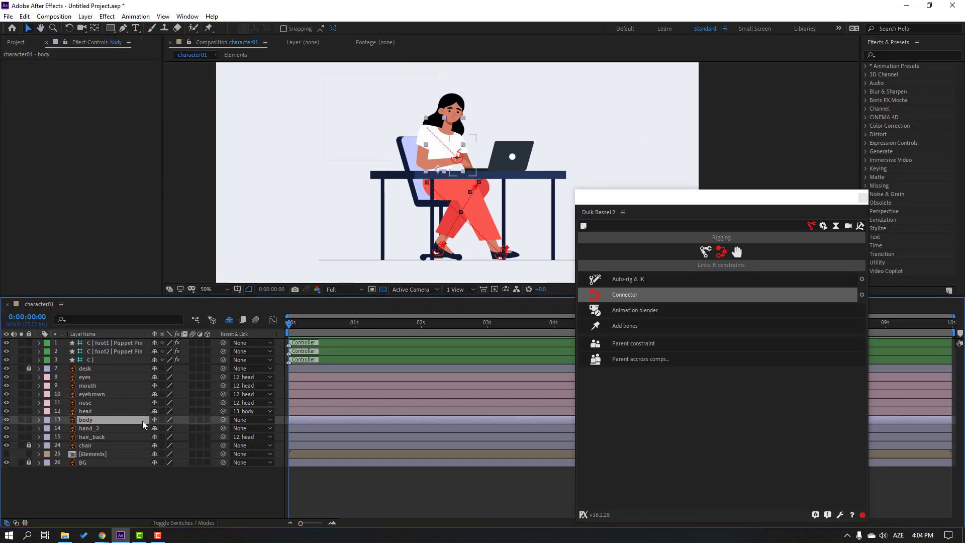
pyautogui.press('r')
pyautogui.moveTo(169, 428); pyautogui.dragTo(175, 432)
pyautogui.hotkey('ctrl', 'z')
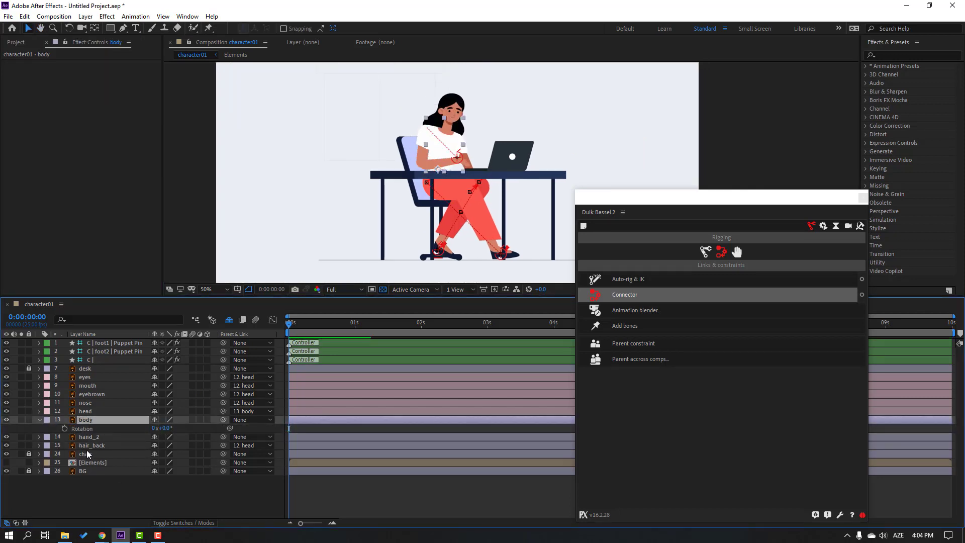
# Parent hand_2 to the body layer, check it follows a body tilt, and close the Duik Bassel panel
pyautogui.click(101, 437)
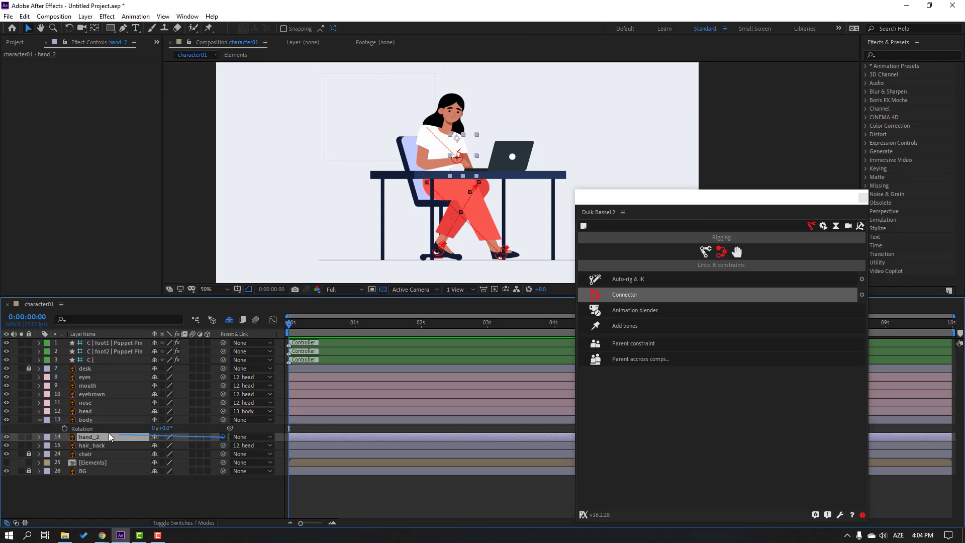
pyautogui.moveTo(109, 437); pyautogui.dragTo(83, 420)
pyautogui.moveTo(167, 432); pyautogui.dragTo(172, 439)
pyautogui.hotkey('ctrl', 'z')
pyautogui.click(39, 421)
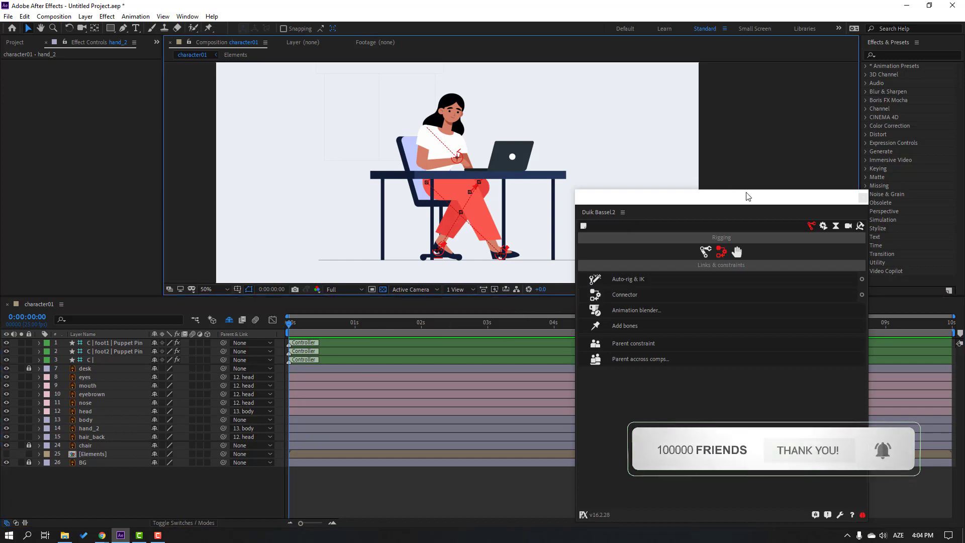
pyautogui.moveTo(748, 196); pyautogui.dragTo(709, 216)
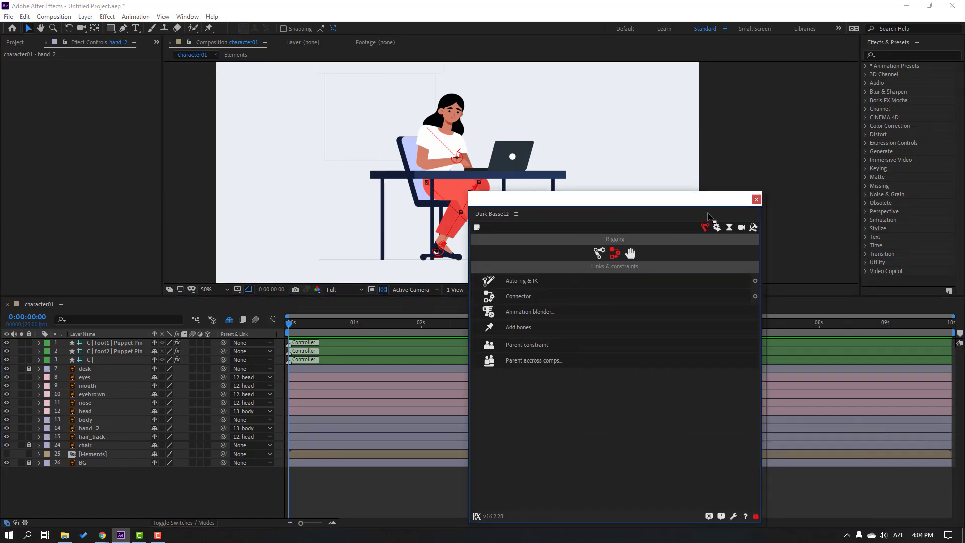
pyautogui.click(757, 201)
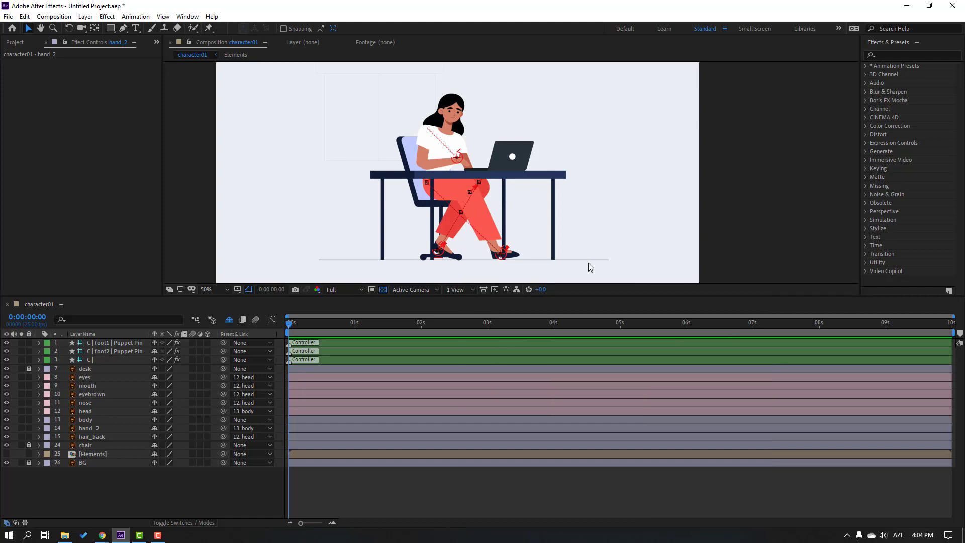
# Keyframe the arm controller's Position at frame 6, then slide the hand right at frame 16
pyautogui.click(91, 362)
pyautogui.press('.')
pyautogui.press('.')
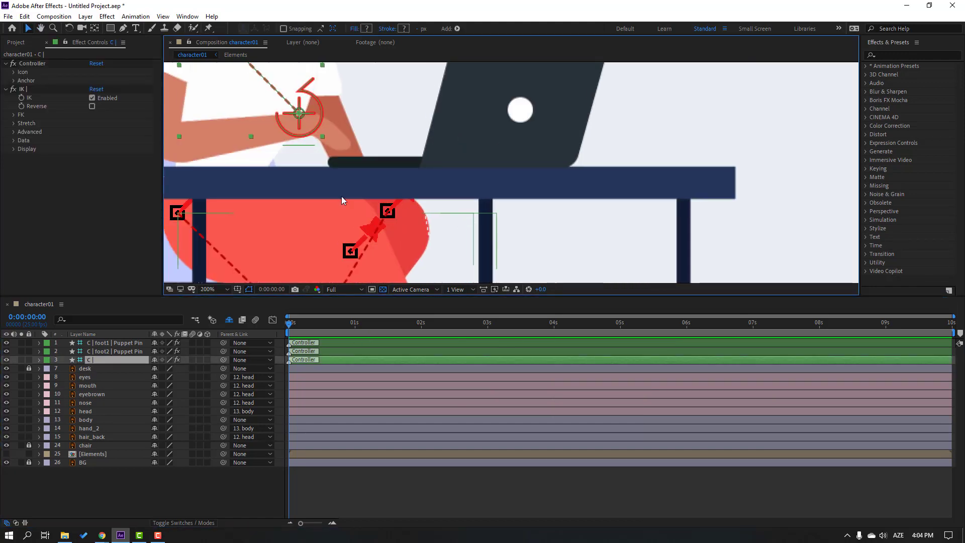
pyautogui.press(',')
pyautogui.press('p')
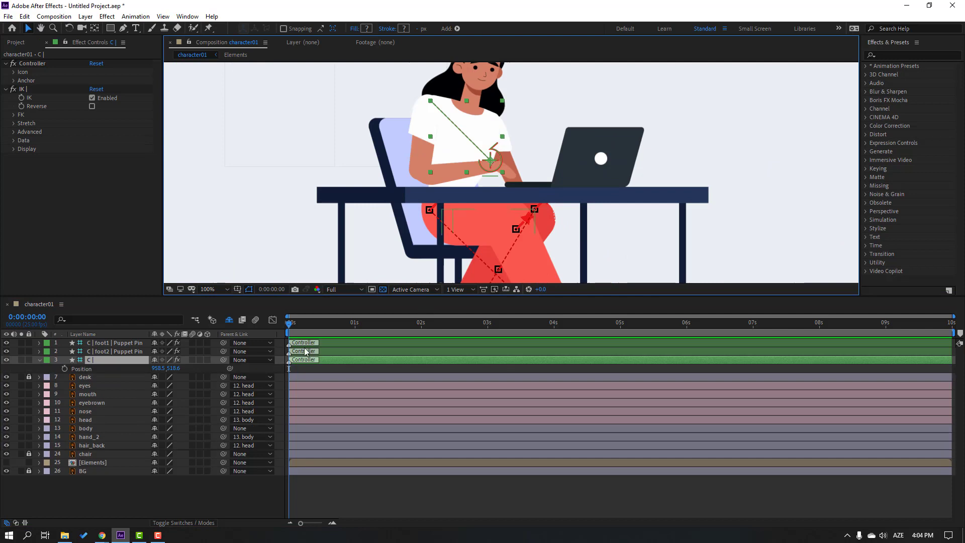
pyautogui.moveTo(289, 327); pyautogui.dragTo(299, 328)
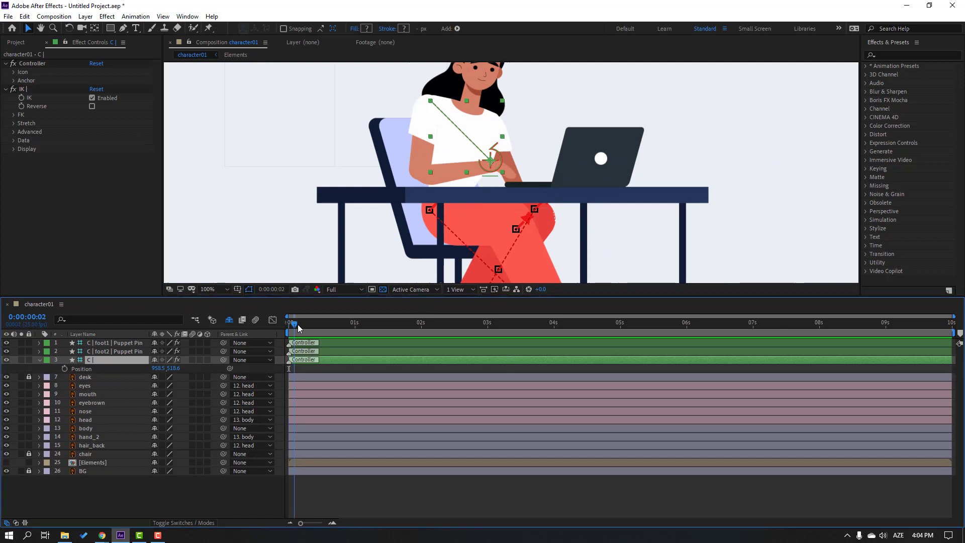
pyautogui.click(65, 369)
pyautogui.moveTo(159, 368); pyautogui.dragTo(144, 373)
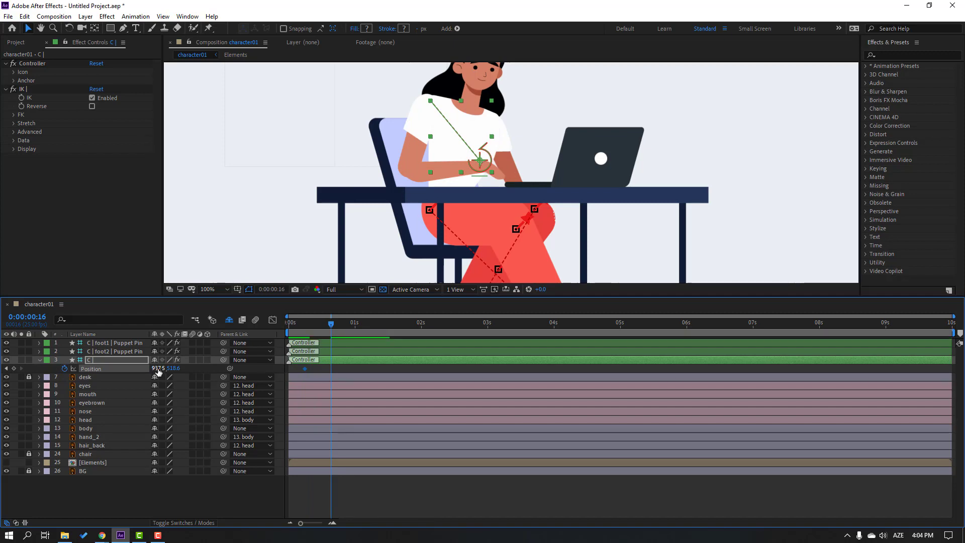
pyautogui.moveTo(159, 368); pyautogui.dragTo(181, 368)
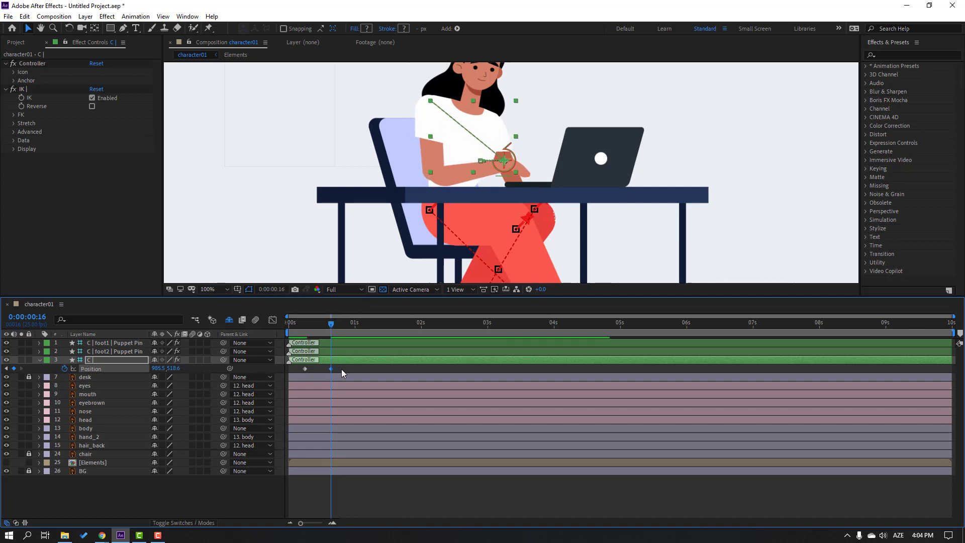
# Apply Easy Ease to the Position keyframes and raise the hand with a keyframe at 1:01
pyautogui.rightClick(304, 369)
pyautogui.moveTo(362, 494)
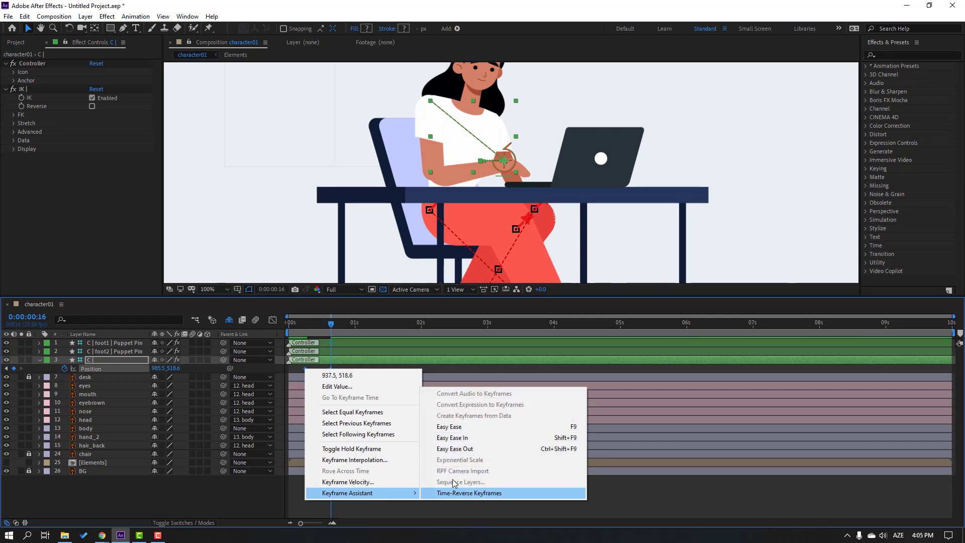
pyautogui.click(449, 427)
pyautogui.click(375, 372)
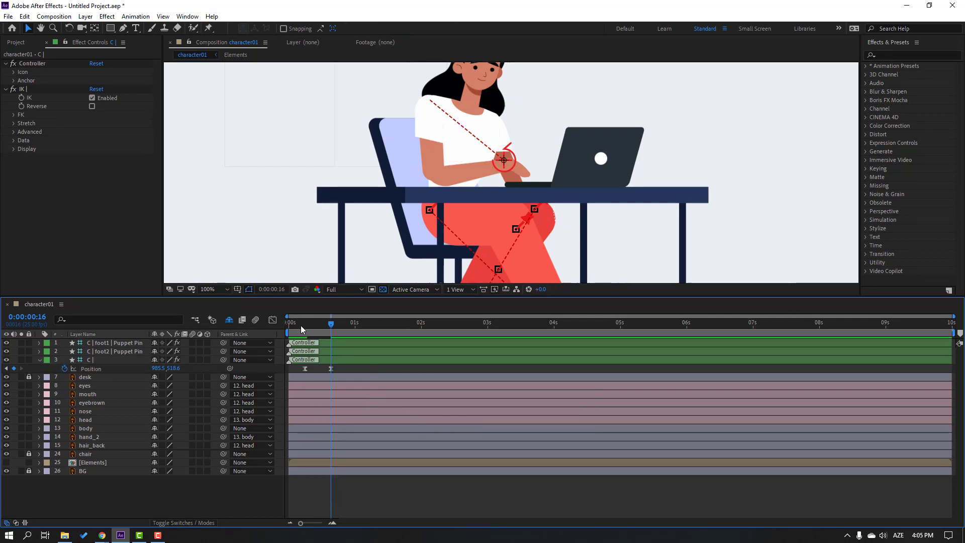
pyautogui.moveTo(303, 326); pyautogui.dragTo(356, 346)
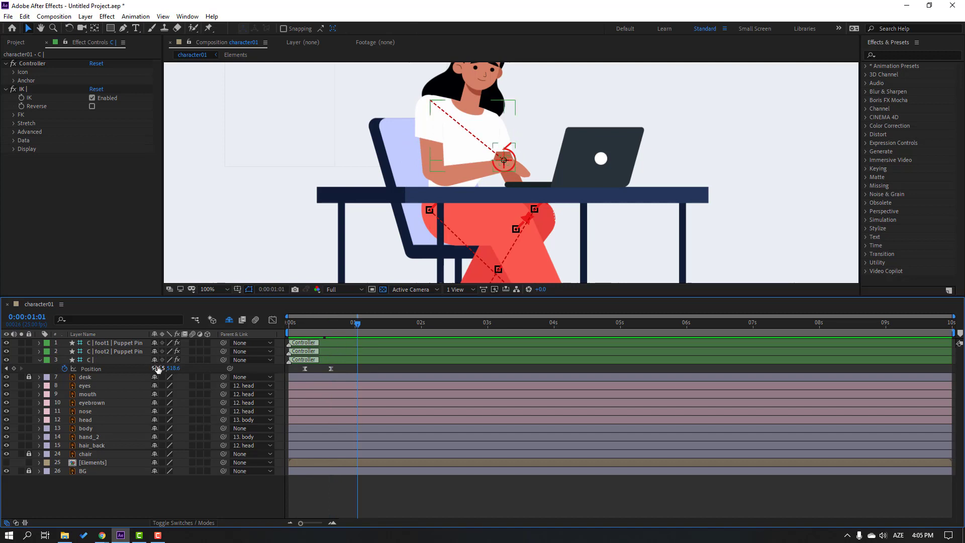
pyautogui.moveTo(172, 370)
pyautogui.mouseDown()
pyautogui.moveTo(153, 372)
pyautogui.moveTo(162, 368)
pyautogui.mouseUp()
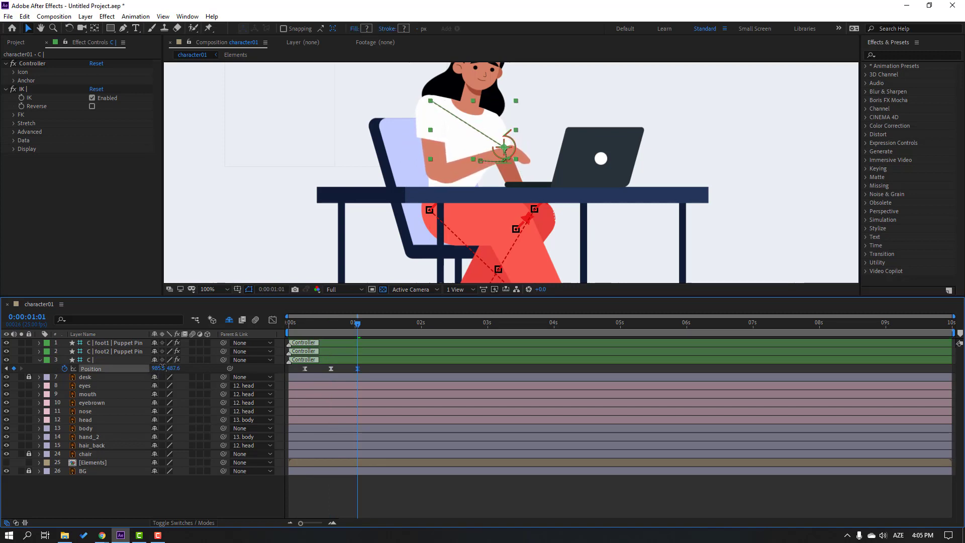
# Keyframe the controller's Rotation at frame 16 and tilt the hand slightly at 1:01
pyautogui.hotkey('shift', 'r')
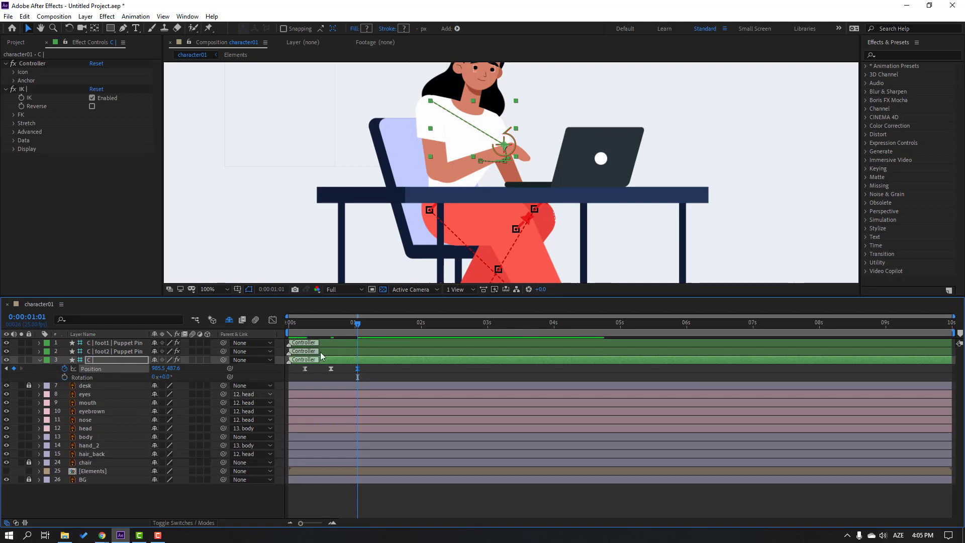
pyautogui.click(332, 328)
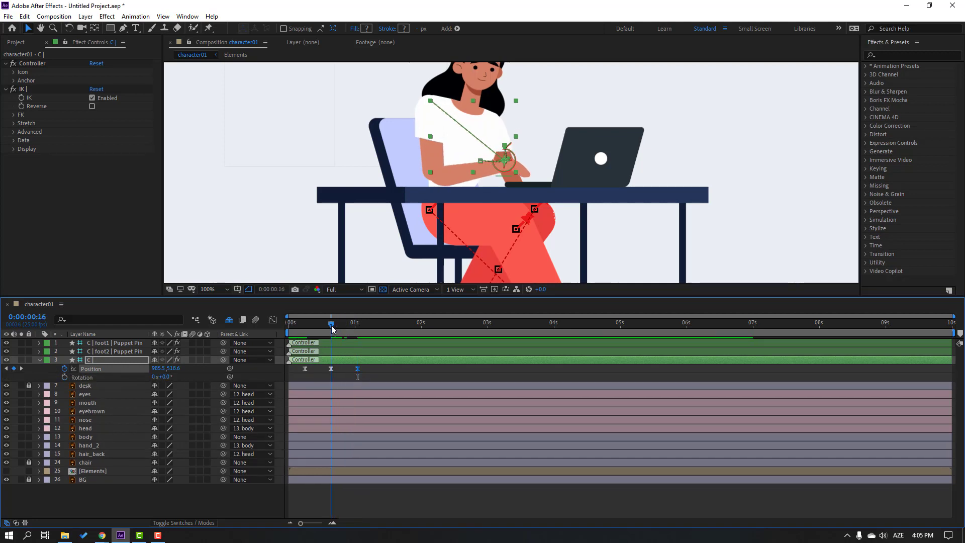
pyautogui.click(64, 378)
pyautogui.moveTo(332, 326); pyautogui.dragTo(357, 326)
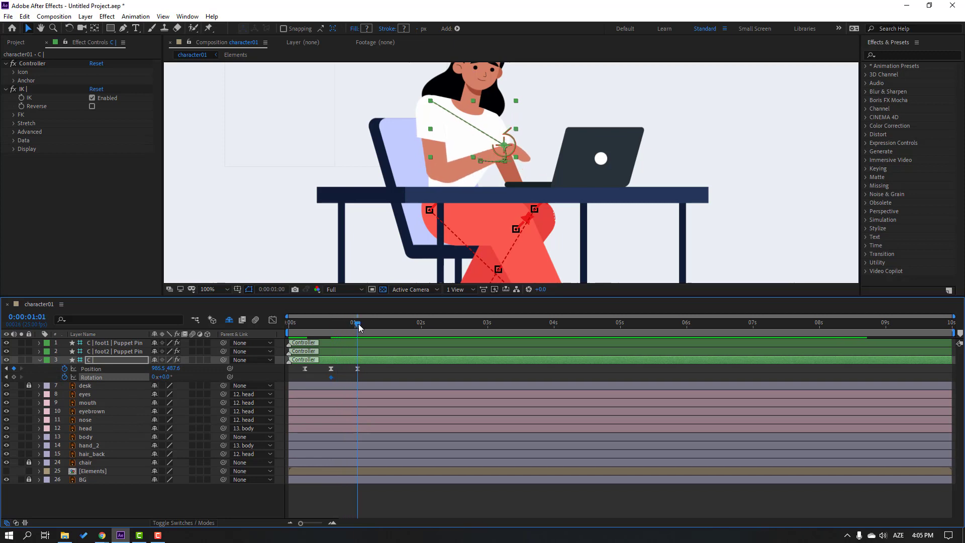
pyautogui.moveTo(167, 378); pyautogui.dragTo(144, 383)
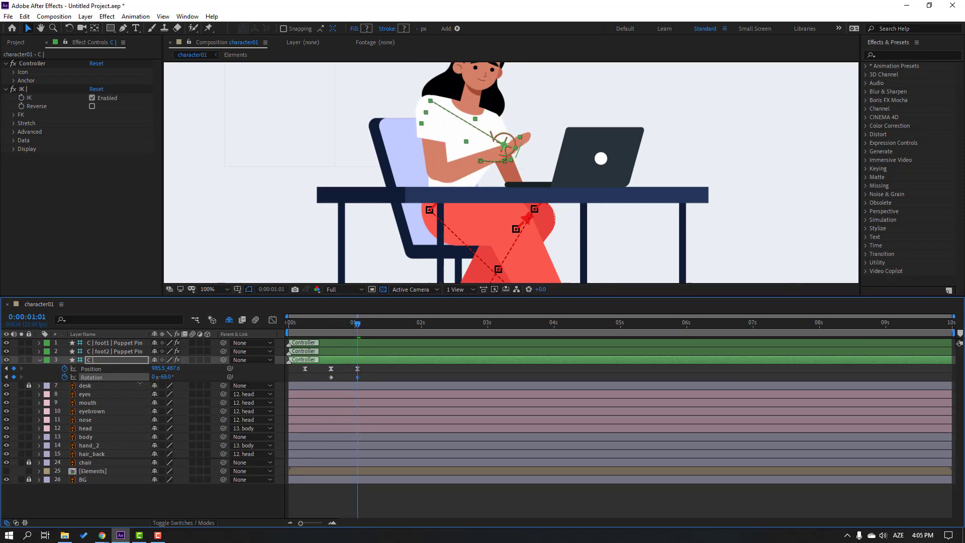
pyautogui.click(390, 372)
# At 1:11, lower the hand, set Rotation to 5°, and select the three rotation keyframes
pyautogui.press('space')
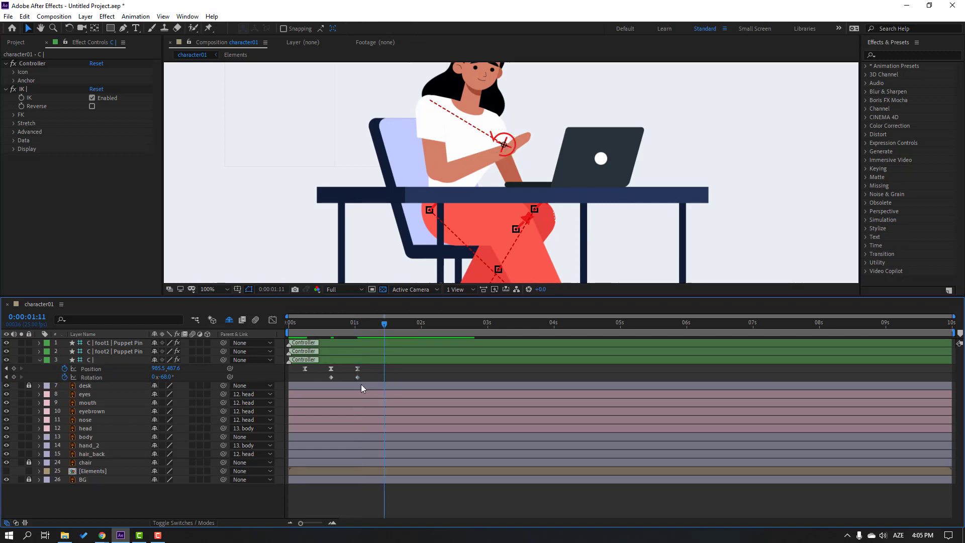
pyautogui.moveTo(169, 371)
pyautogui.mouseDown()
pyautogui.moveTo(195, 366)
pyautogui.moveTo(176, 370)
pyautogui.mouseUp()
pyautogui.click(194, 379)
pyautogui.press('Return')
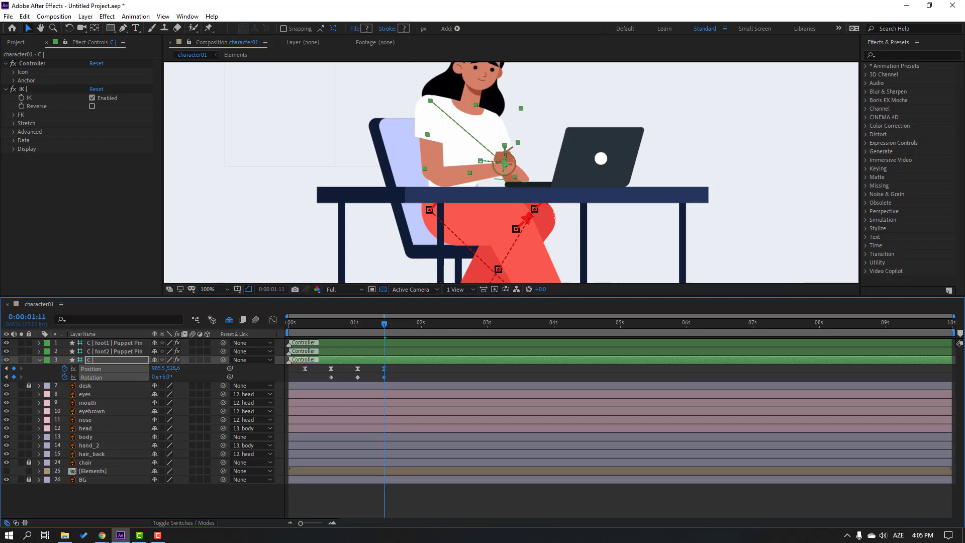
pyautogui.moveTo(392, 377); pyautogui.dragTo(326, 388)
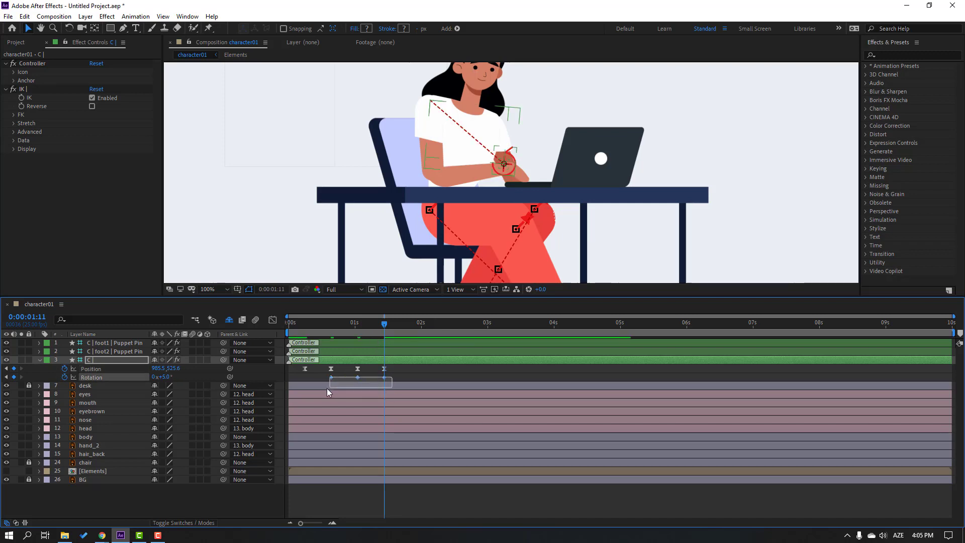
# Apply Easy Ease to the arm controller's rotation keyframes
pyautogui.rightClick(331, 380)
pyautogui.moveTo(431, 504)
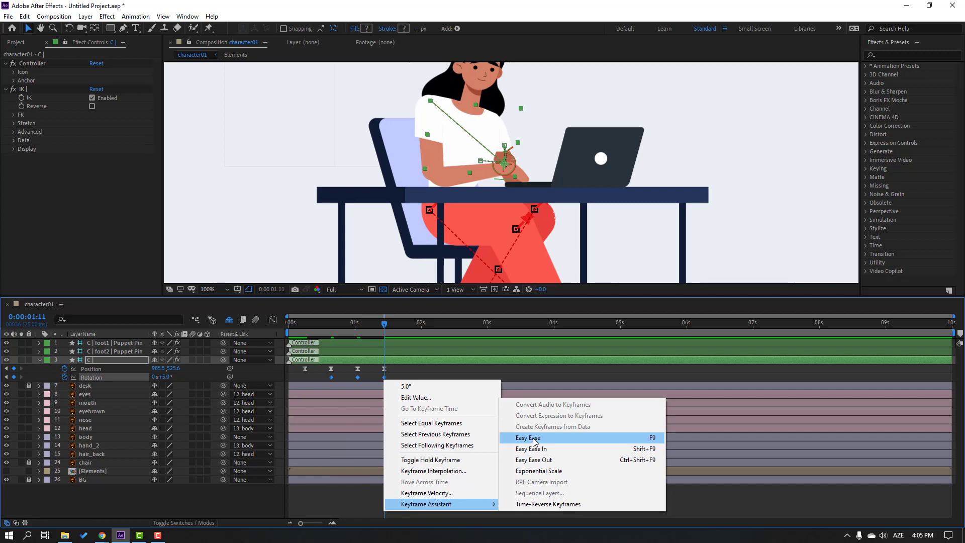
pyautogui.click(534, 441)
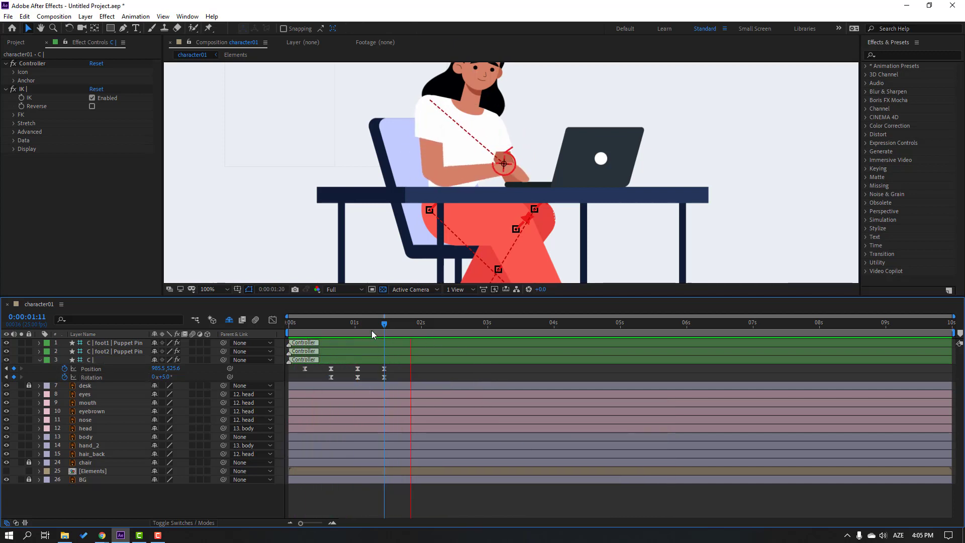
pyautogui.press('space')
# Nudge the hand's Position Y up at 1:14 and down at 1:17, then preview
pyautogui.press('pagedown')
pyautogui.press('pagedown')
pyautogui.press('pagedown')
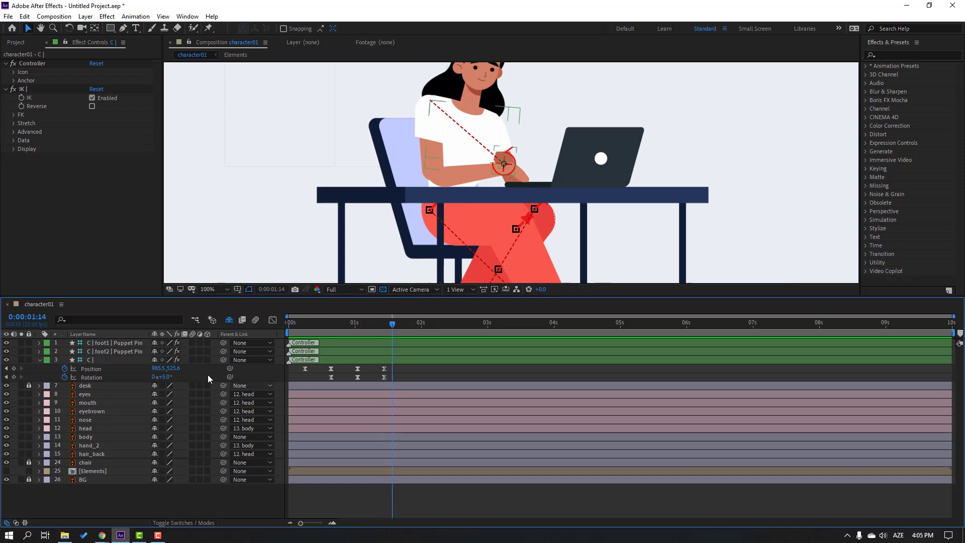
pyautogui.moveTo(172, 369); pyautogui.dragTo(169, 369)
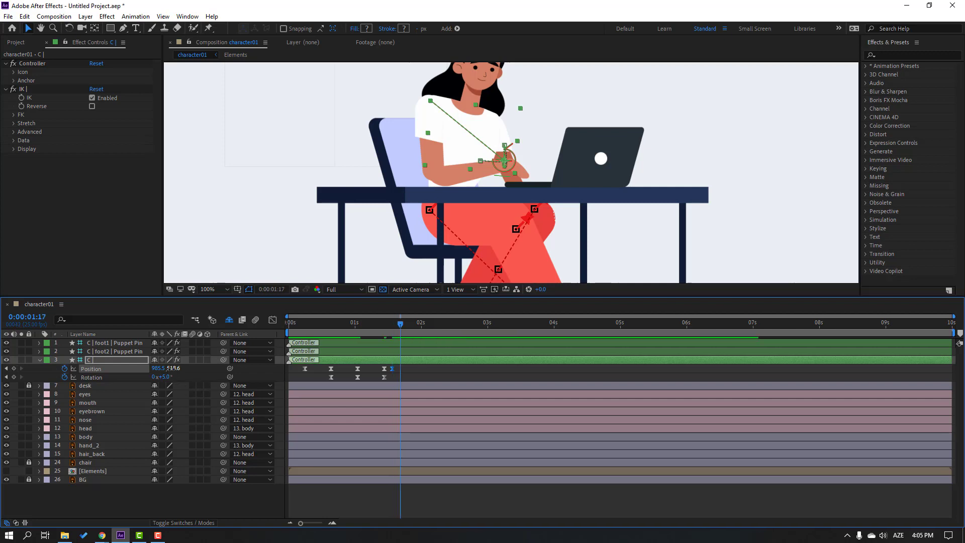
pyautogui.moveTo(171, 368); pyautogui.dragTo(173, 369)
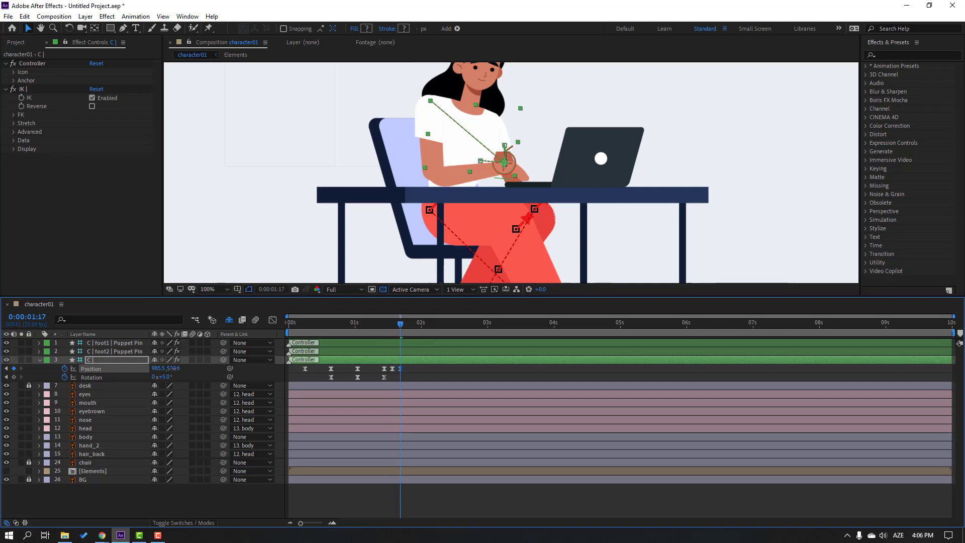
pyautogui.press('space')
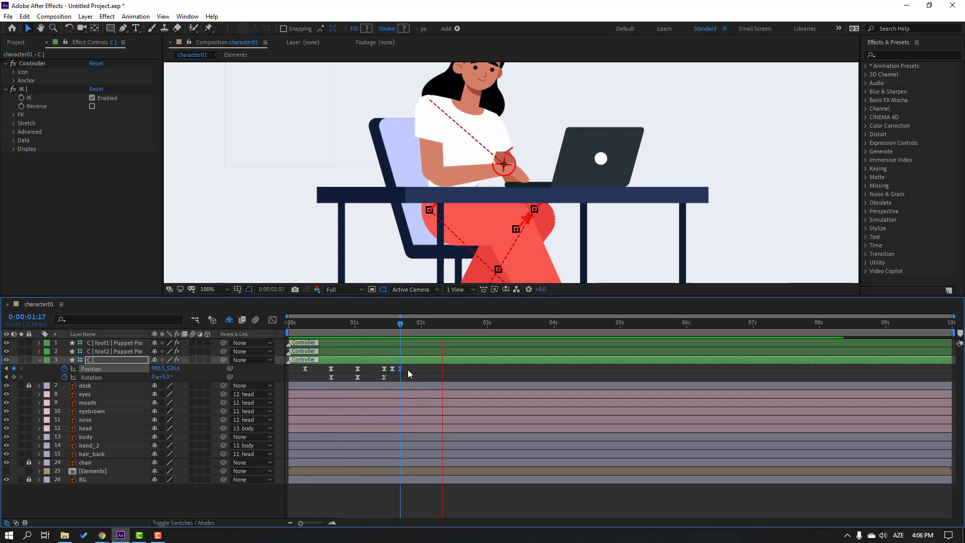
pyautogui.press('space')
# Move the later position and rotation keyframes a few frames earlier
pyautogui.moveTo(447, 366); pyautogui.dragTo(368, 380)
pyautogui.moveTo(374, 378); pyautogui.dragTo(370, 379)
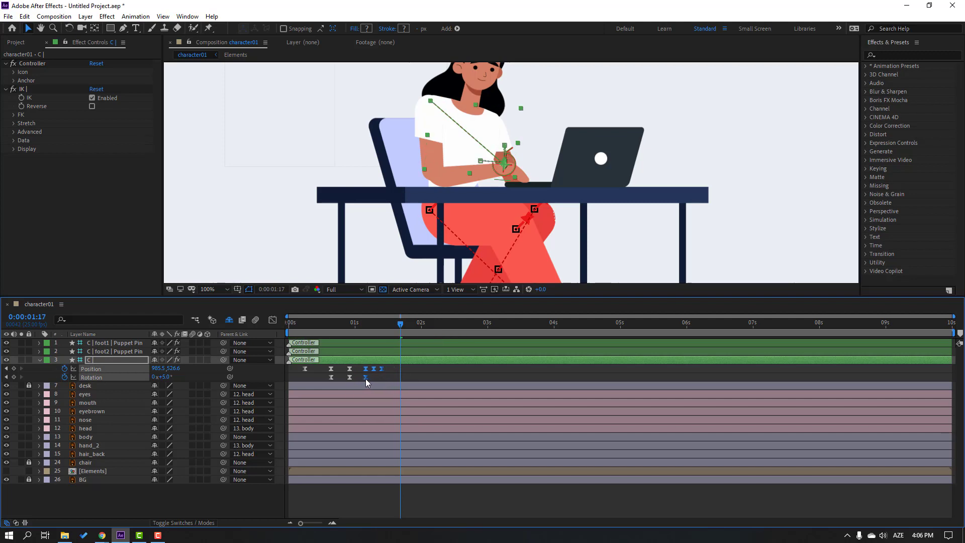
pyautogui.click(417, 373)
# Preview the retimed arm motion, zooming out to the whole character and back in
pyautogui.press('space')
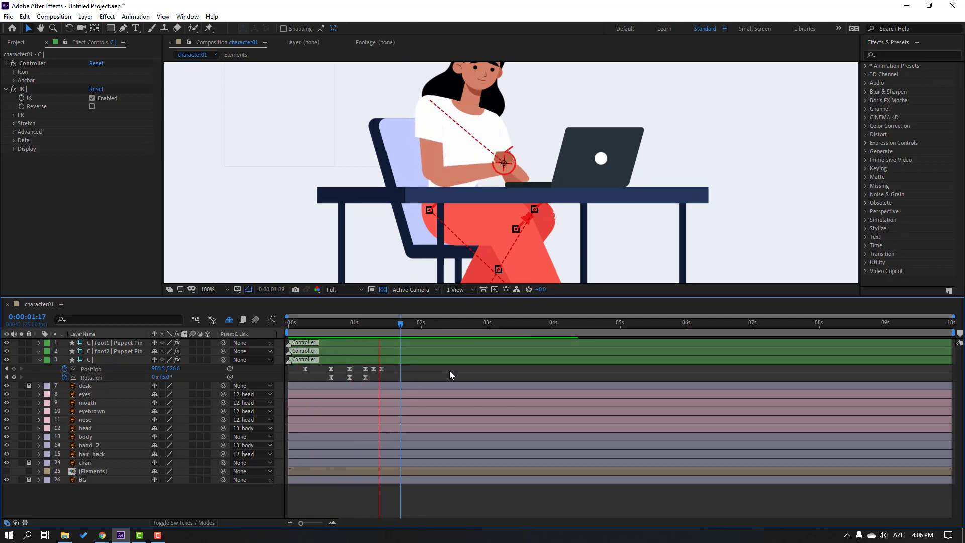
pyautogui.press(',')
pyautogui.press(',')
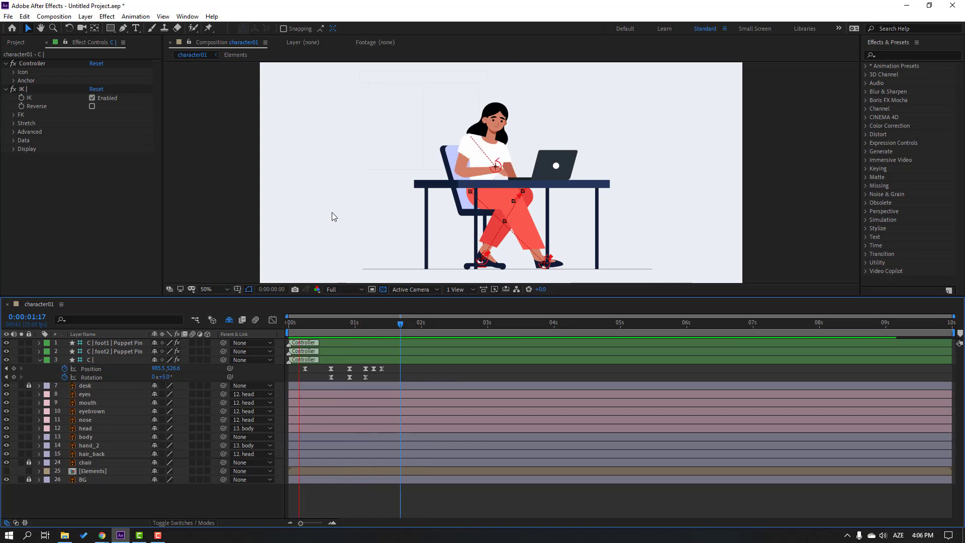
pyautogui.press('.')
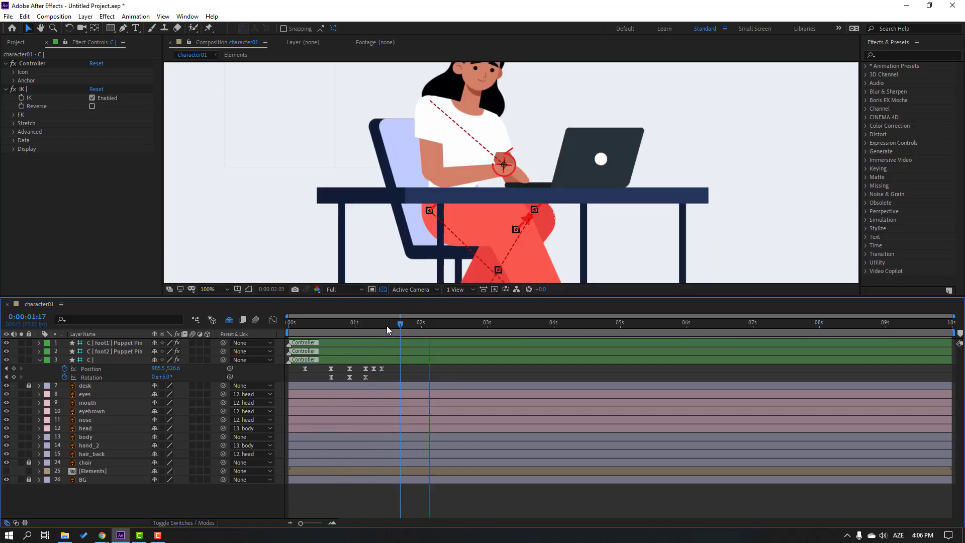
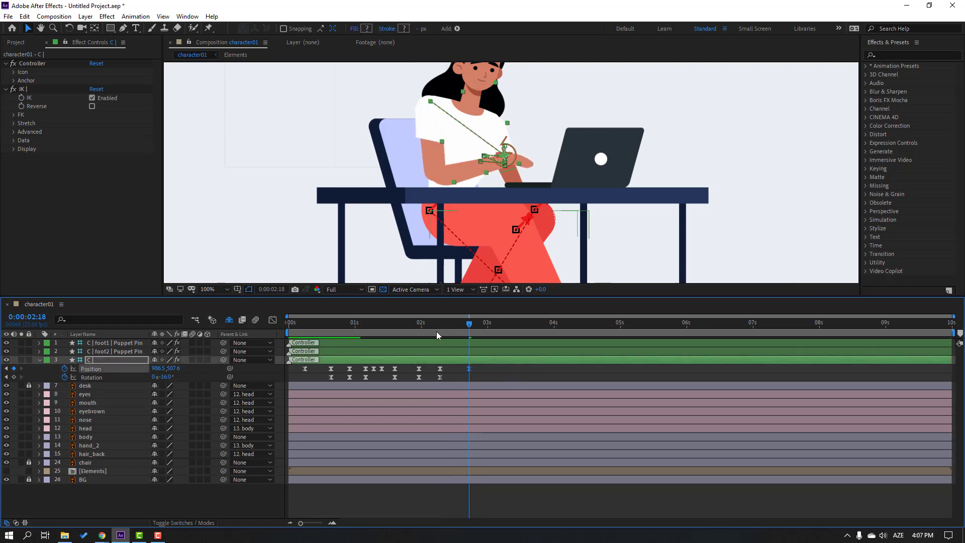
# Add an arm-controller rotation keyframe a couple of frames later and adjust its rotation
pyautogui.moveTo(437, 336); pyautogui.dragTo(480, 326)
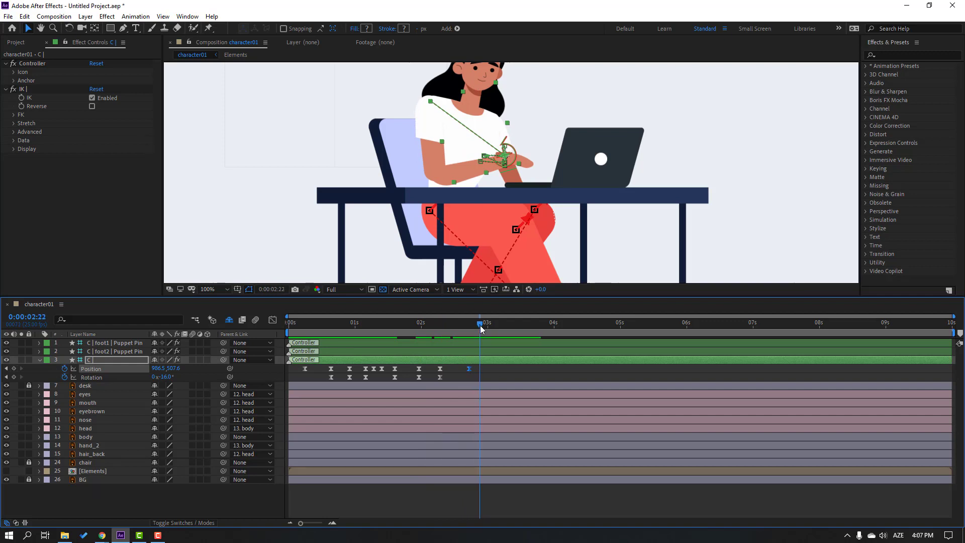
pyautogui.press('pagedown')
pyautogui.press('pagedown')
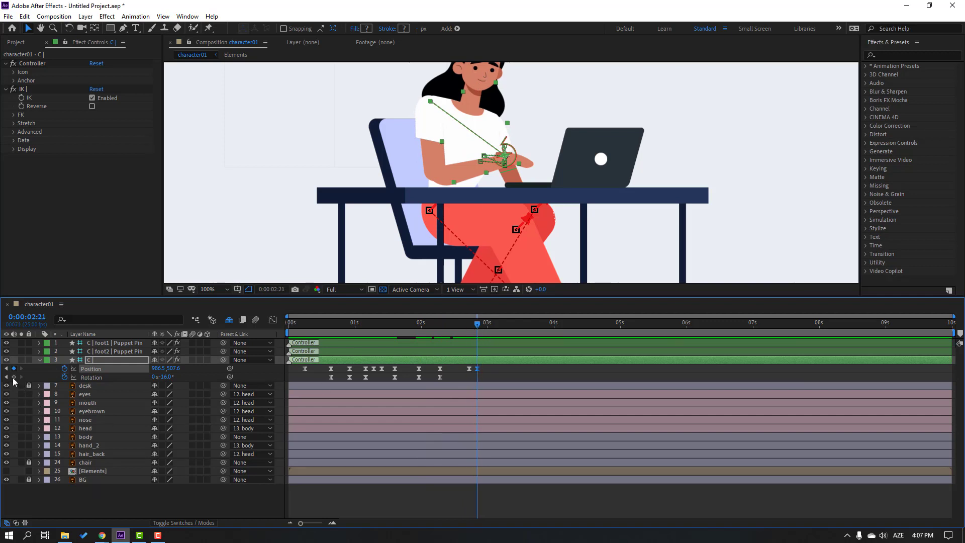
pyautogui.click(13, 378)
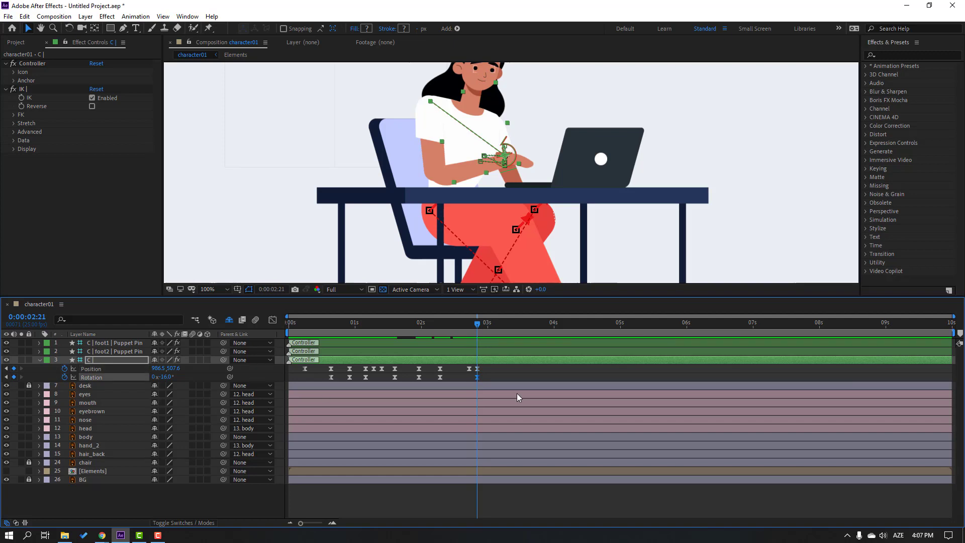
pyautogui.click(470, 325)
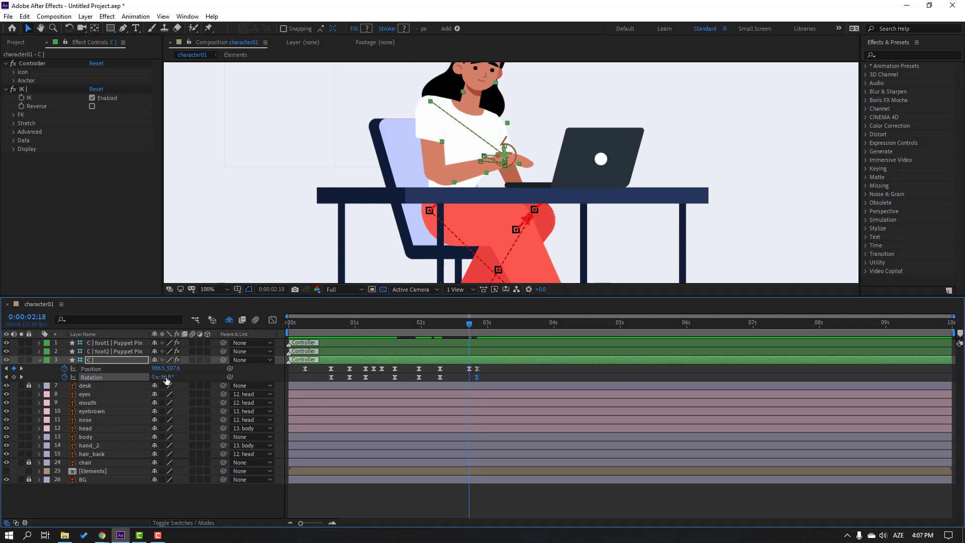
pyautogui.moveTo(165, 378); pyautogui.dragTo(171, 376)
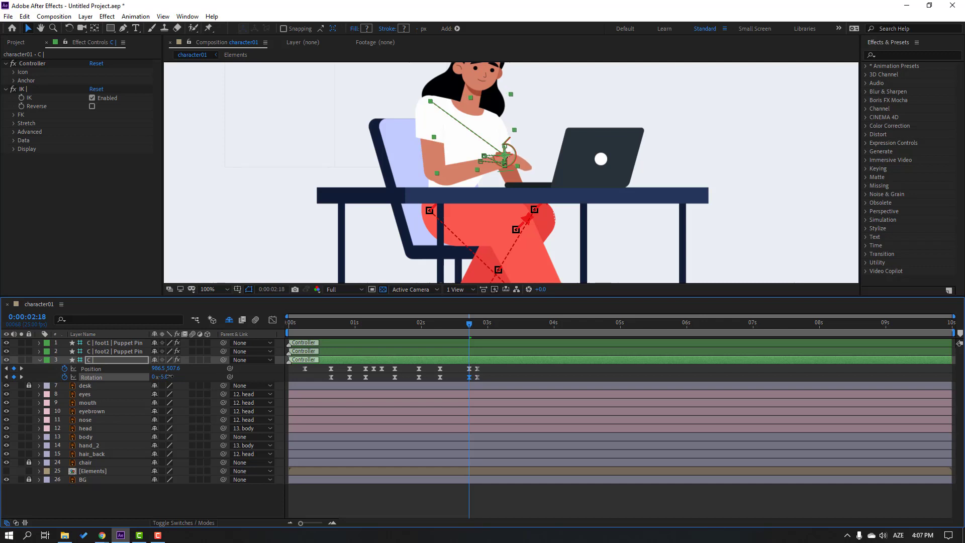
# Lift the hand at 0:00:02:21, turn it to -50°, and lower it at 0:00:03:16
pyautogui.moveTo(440, 325); pyautogui.dragTo(504, 324)
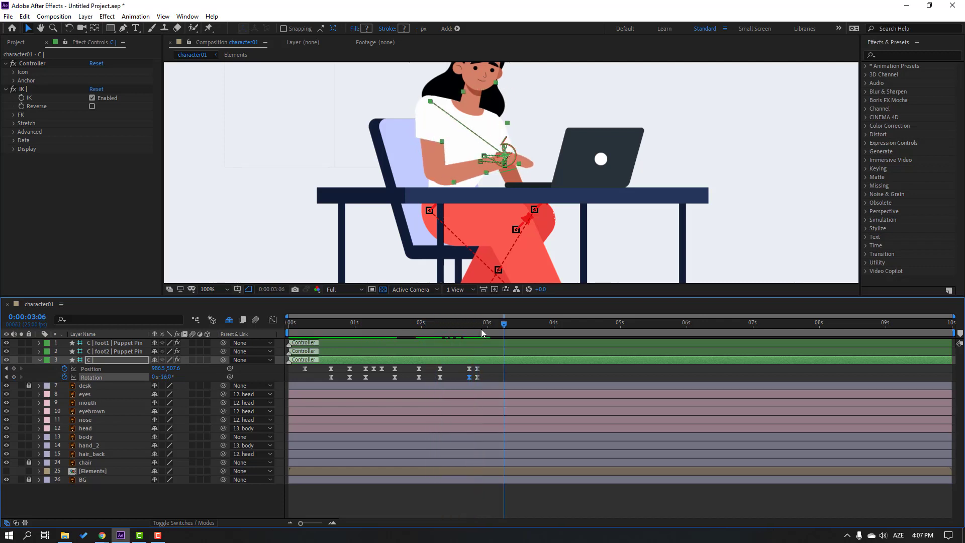
pyautogui.moveTo(172, 368); pyautogui.dragTo(152, 378)
pyautogui.click(518, 324)
pyautogui.moveTo(523, 327); pyautogui.dragTo(535, 326)
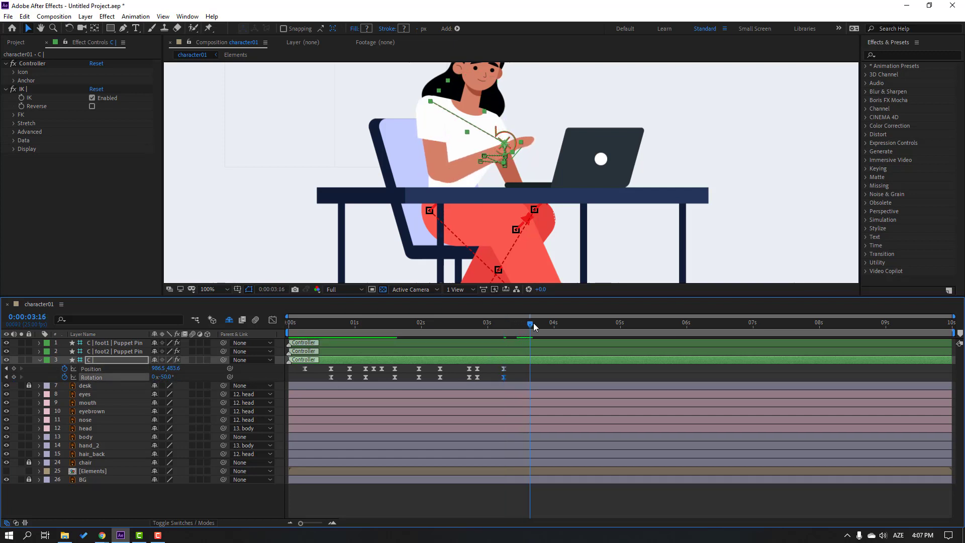
pyautogui.moveTo(173, 368)
pyautogui.mouseDown()
pyautogui.moveTo(204, 369)
pyautogui.moveTo(171, 377)
pyautogui.moveTo(180, 376)
pyautogui.mouseUp()
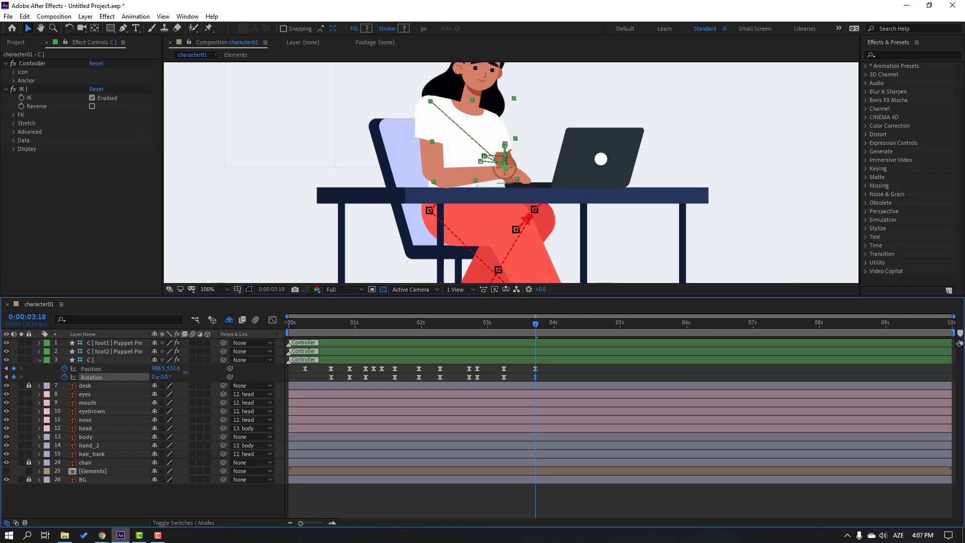
# Preview, then slide the last keyframe pair earlier toward 0:00:03:06 and preview again
pyautogui.click(617, 380)
pyautogui.press('space')
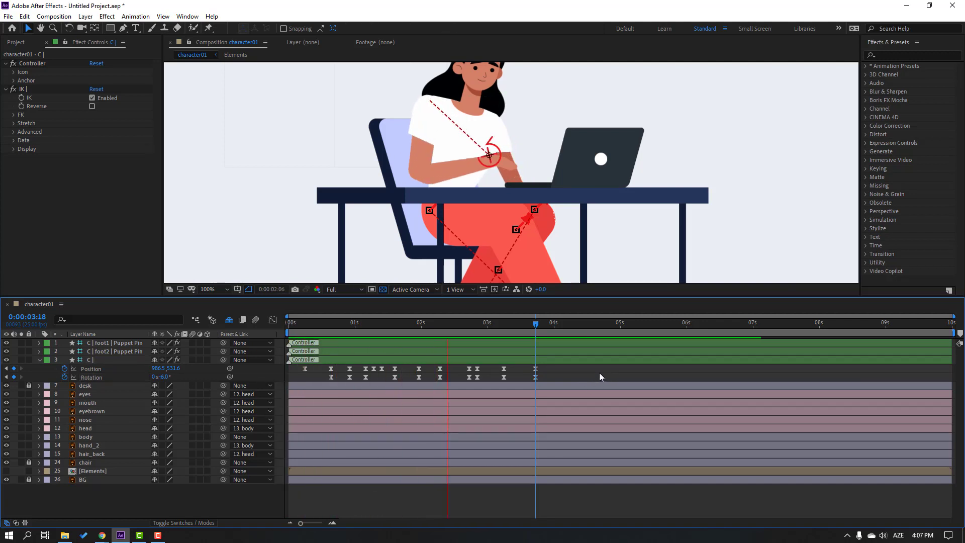
pyautogui.click(503, 325)
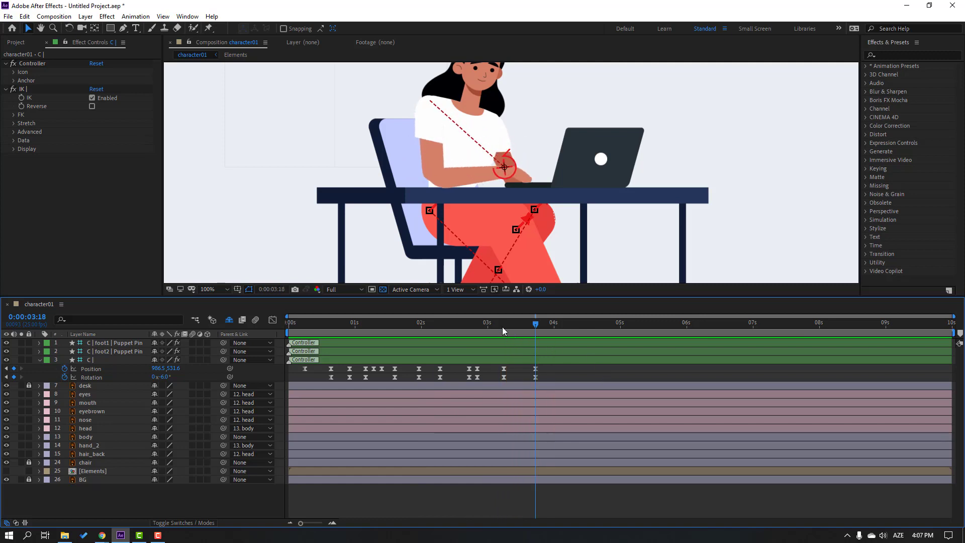
pyautogui.moveTo(559, 370); pyautogui.dragTo(517, 378)
pyautogui.click(545, 377)
pyautogui.press('space')
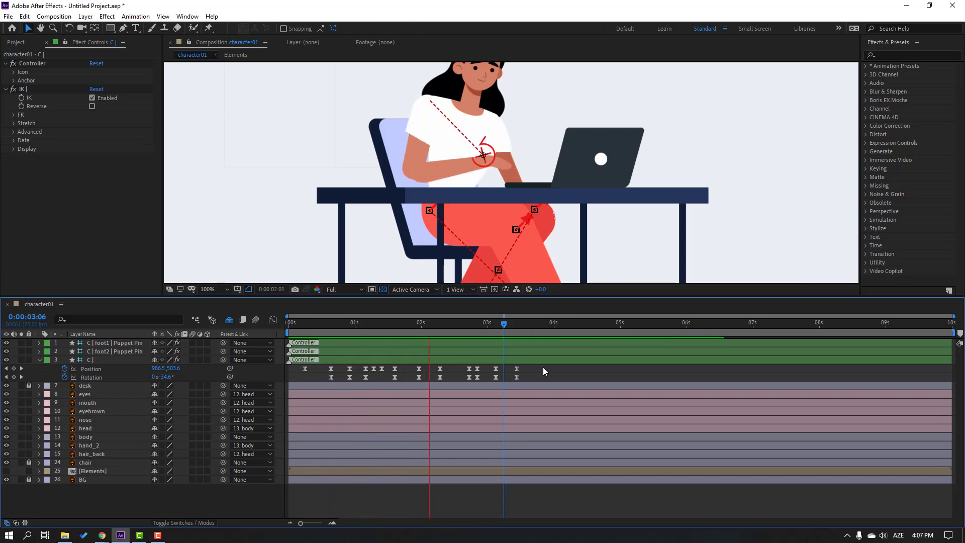
# Raise the hand at 0:00:03:14, lower it to Y 531.6 at 3:17, and spread the last three keys apart
pyautogui.moveTo(505, 324); pyautogui.dragTo(518, 325)
pyautogui.press('pagedown')
pyautogui.press('pagedown')
pyautogui.press('pagedown')
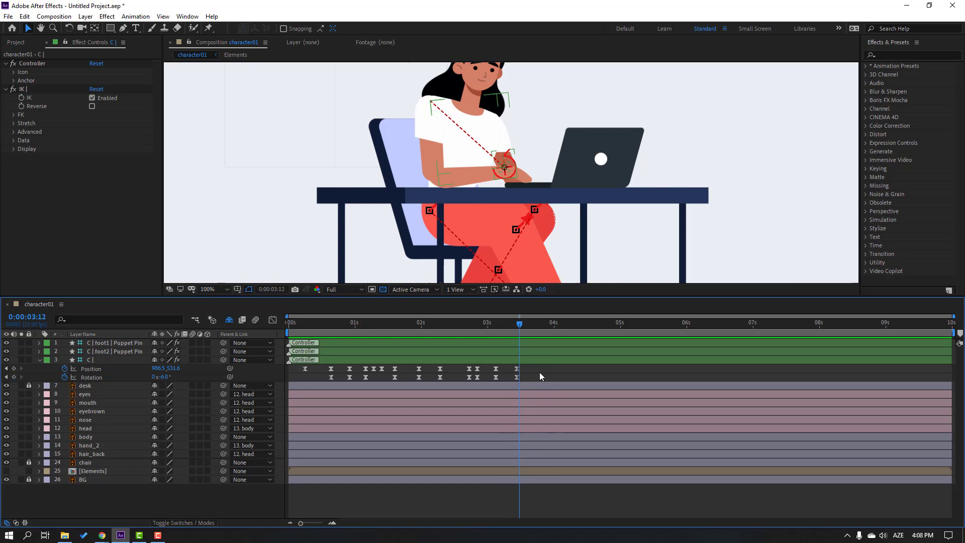
pyautogui.moveTo(175, 369); pyautogui.dragTo(172, 369)
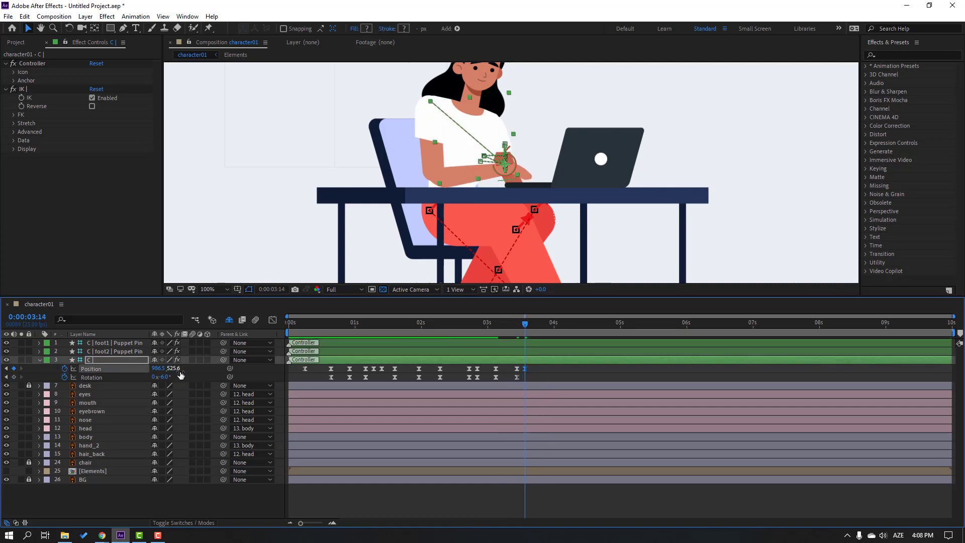
pyautogui.press('pagedown')
pyautogui.press('pagedown')
pyautogui.press('pagedown')
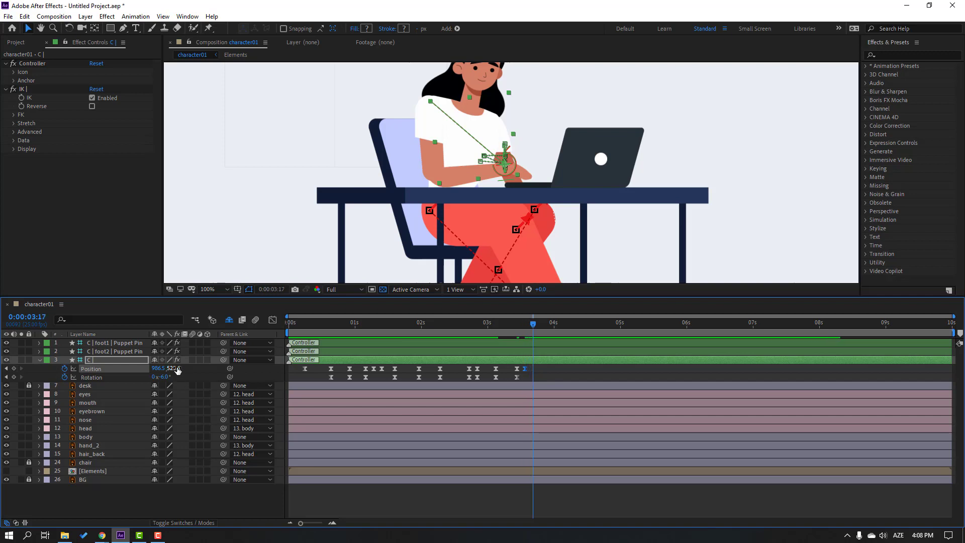
pyautogui.moveTo(174, 368); pyautogui.dragTo(181, 368)
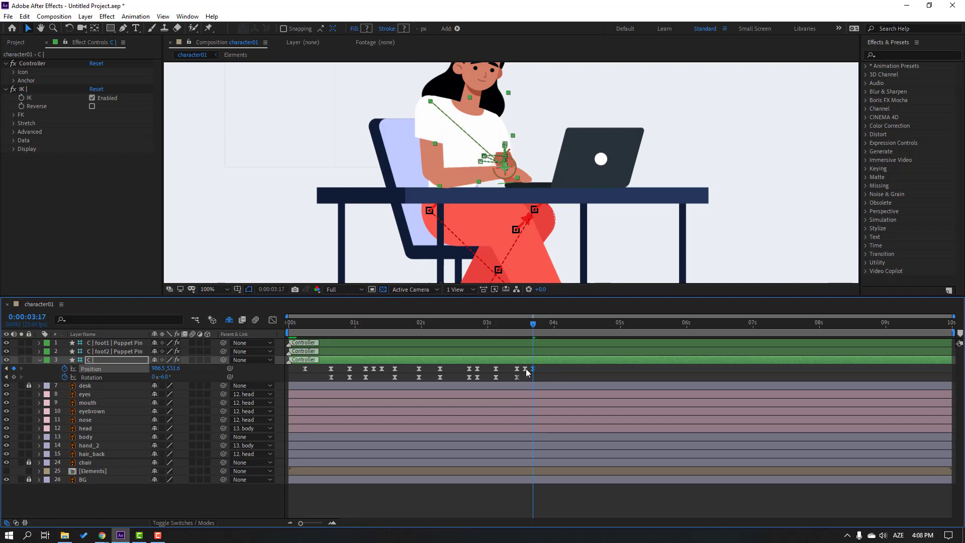
pyautogui.moveTo(517, 373); pyautogui.dragTo(543, 369)
pyautogui.click(549, 370)
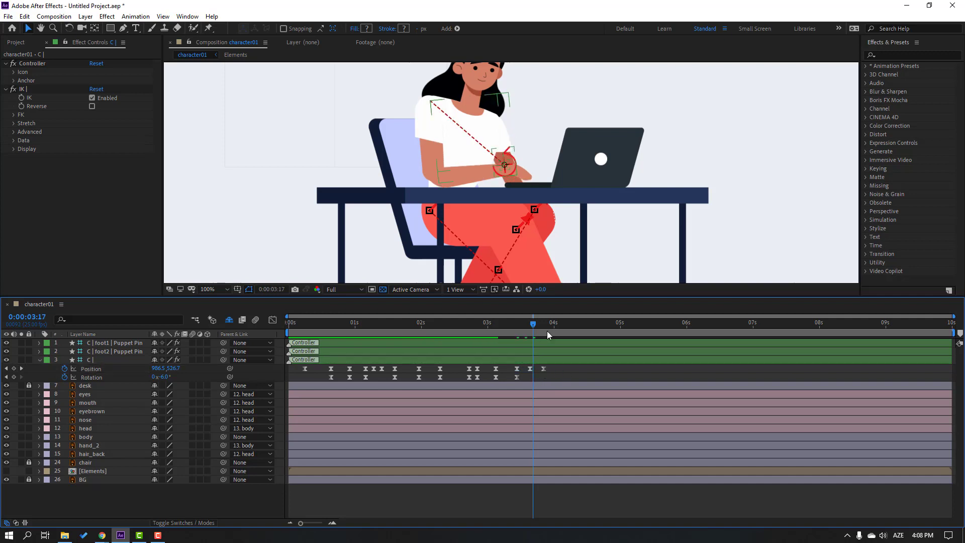
# Key position and rotation at 0:00:04:01, then paste the starting hand pose around 0:00:04:10
pyautogui.moveTo(535, 325); pyautogui.dragTo(555, 330)
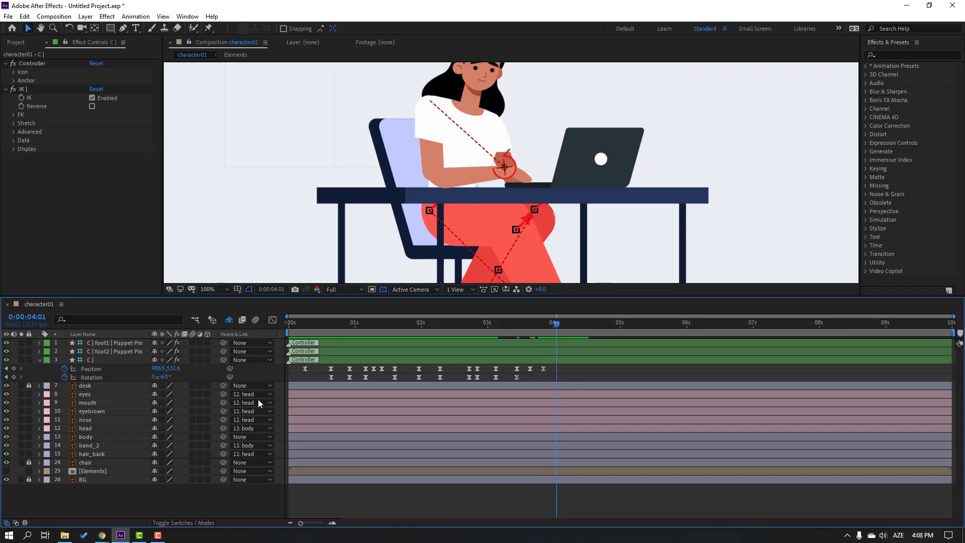
pyautogui.click(14, 369)
pyautogui.click(14, 378)
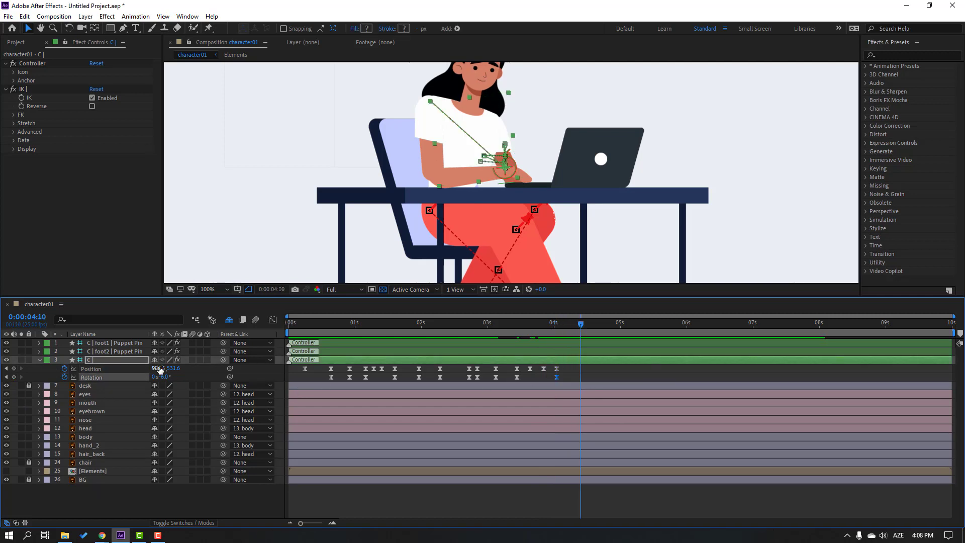
pyautogui.click(306, 368)
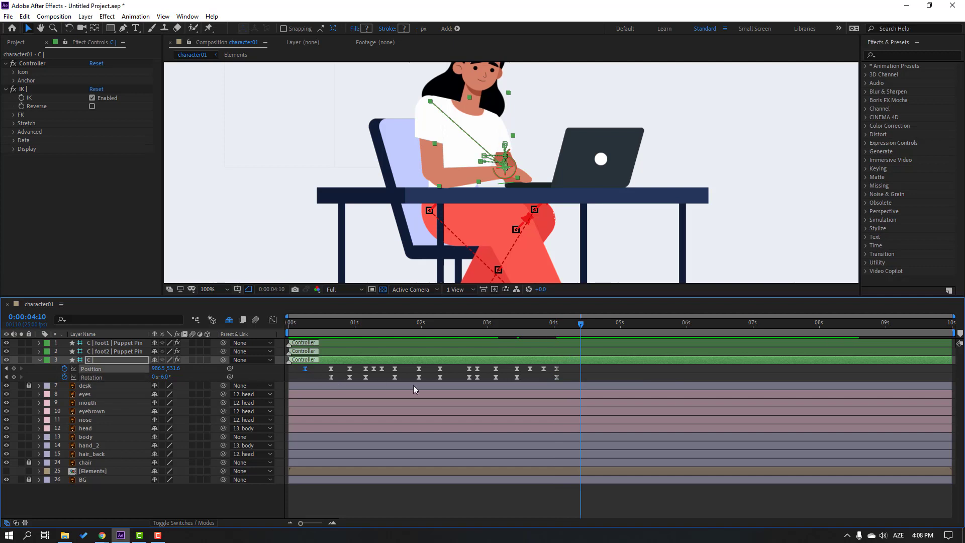
pyautogui.hotkey('ctrl', 'c')
pyautogui.hotkey('ctrl', 'v')
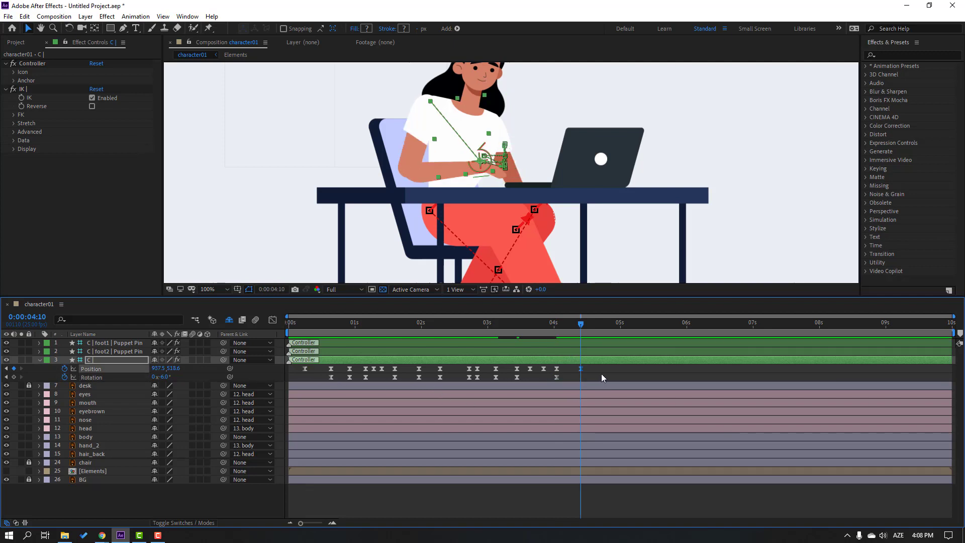
pyautogui.click(585, 371)
pyautogui.moveTo(582, 370); pyautogui.dragTo(590, 370)
pyautogui.click(603, 371)
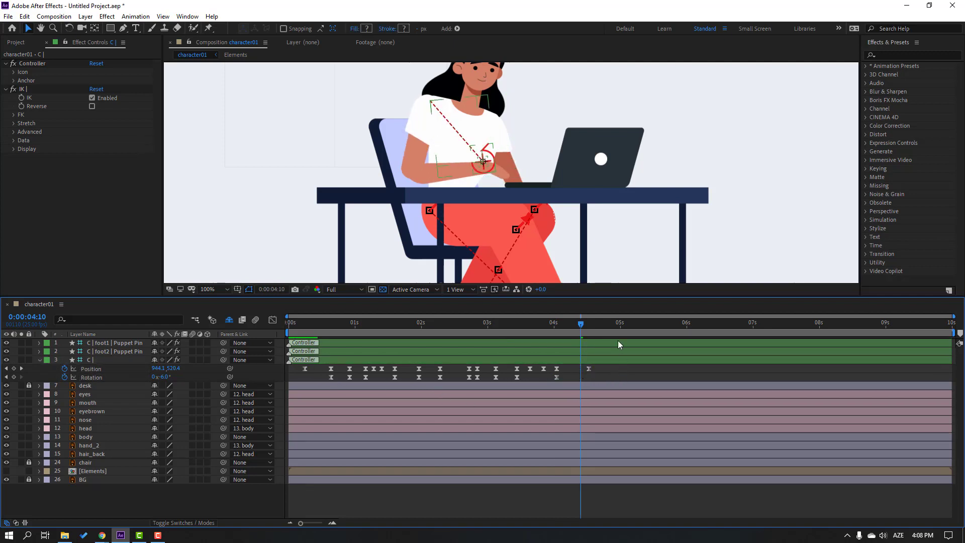
# End the work area at 0:00:04:19 and preview the trimmed animation
pyautogui.moveTo(583, 326); pyautogui.dragTo(607, 329)
pyautogui.press('n')
pyautogui.press('space')
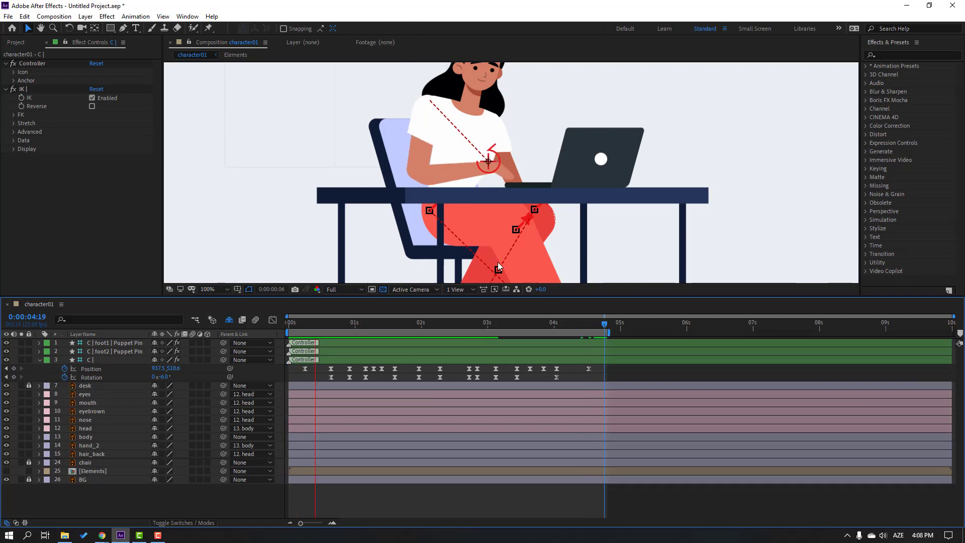
pyautogui.press(',')
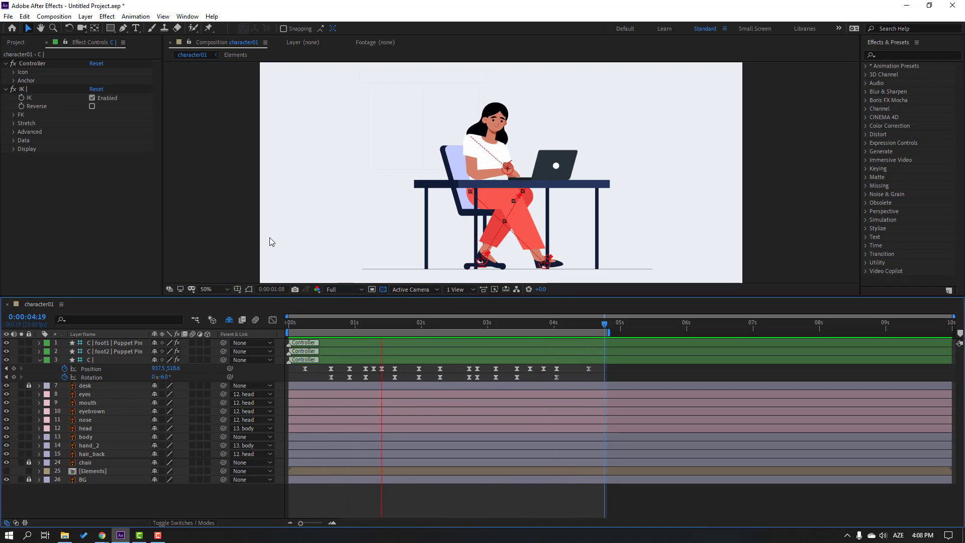
pyautogui.press('.')
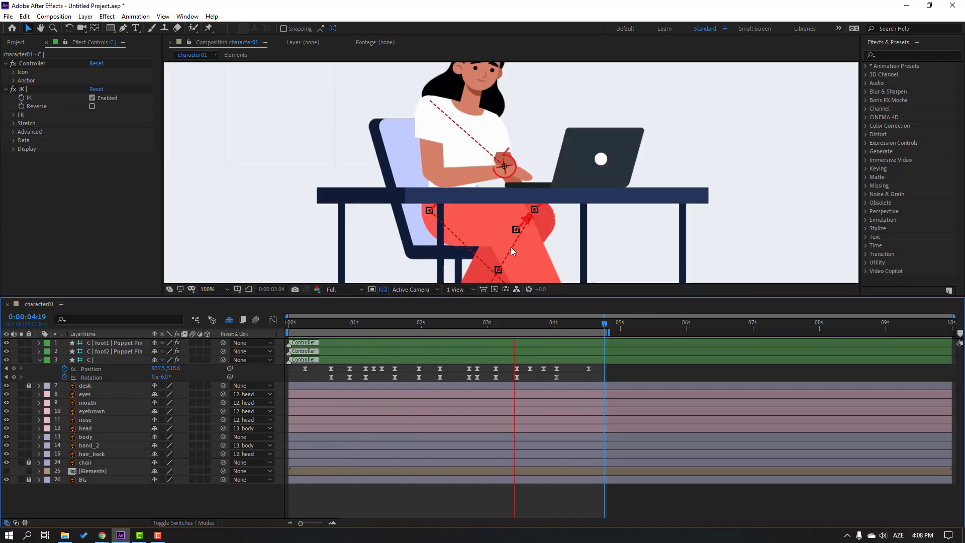
pyautogui.press('space')
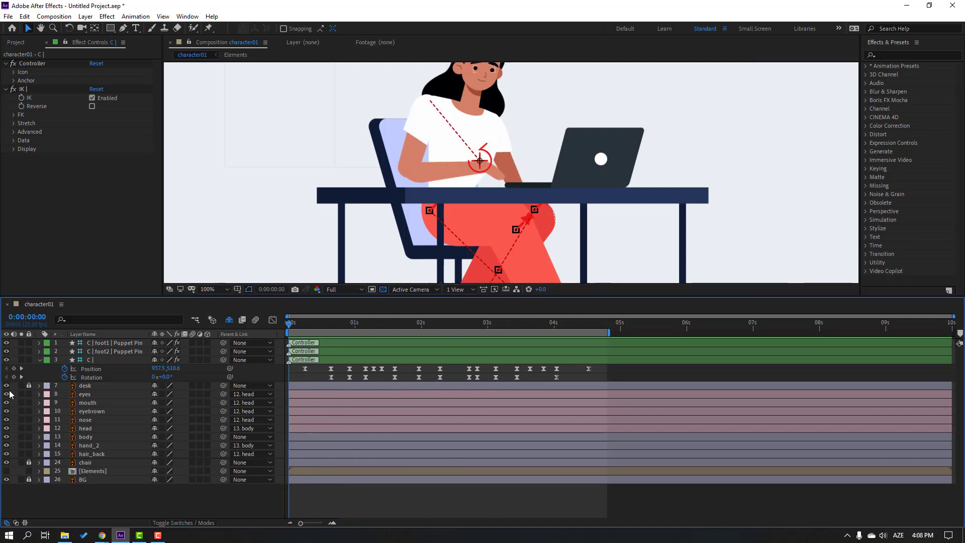
# Keyframe the eyes layer's Scale at 0:00:00:04 and squash it to 5%
pyautogui.click(80, 394)
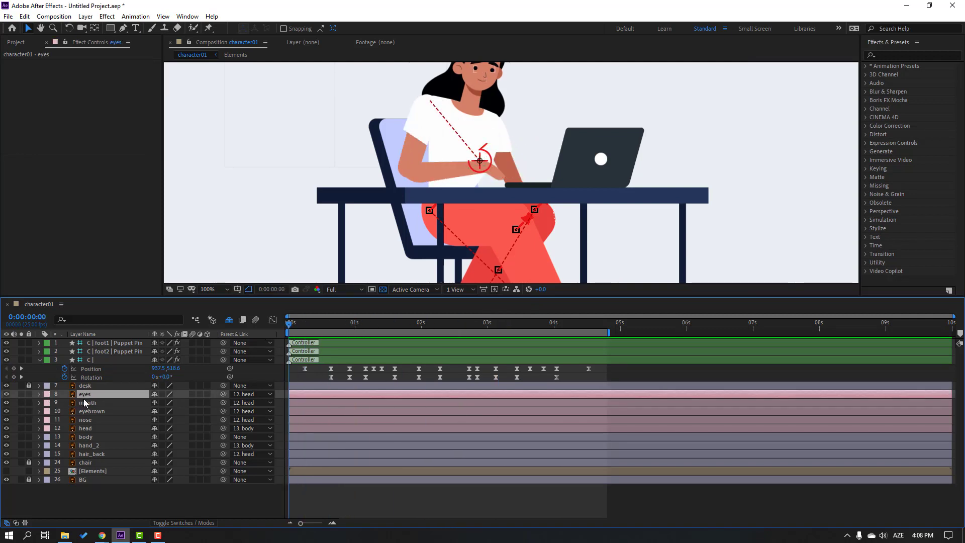
pyautogui.press('s')
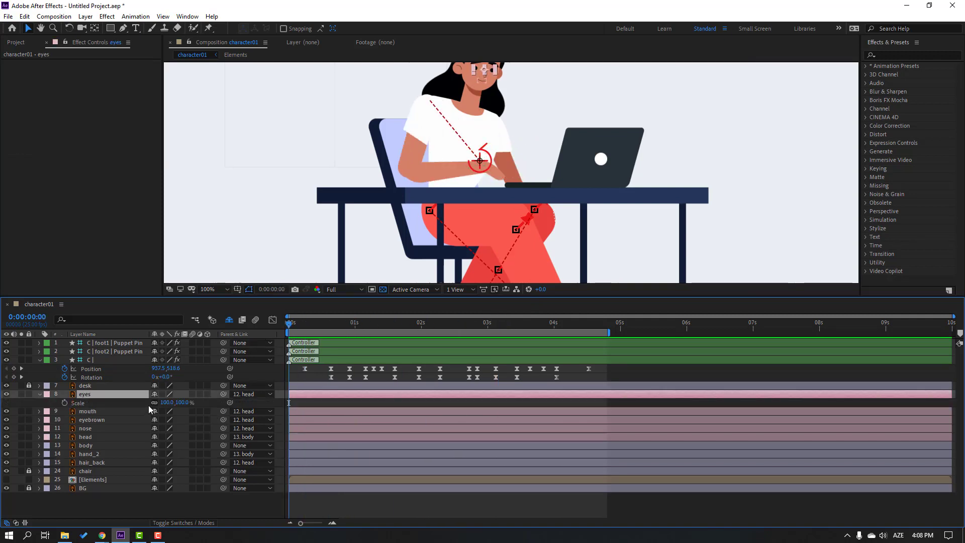
pyautogui.click(300, 325)
pyautogui.click(65, 402)
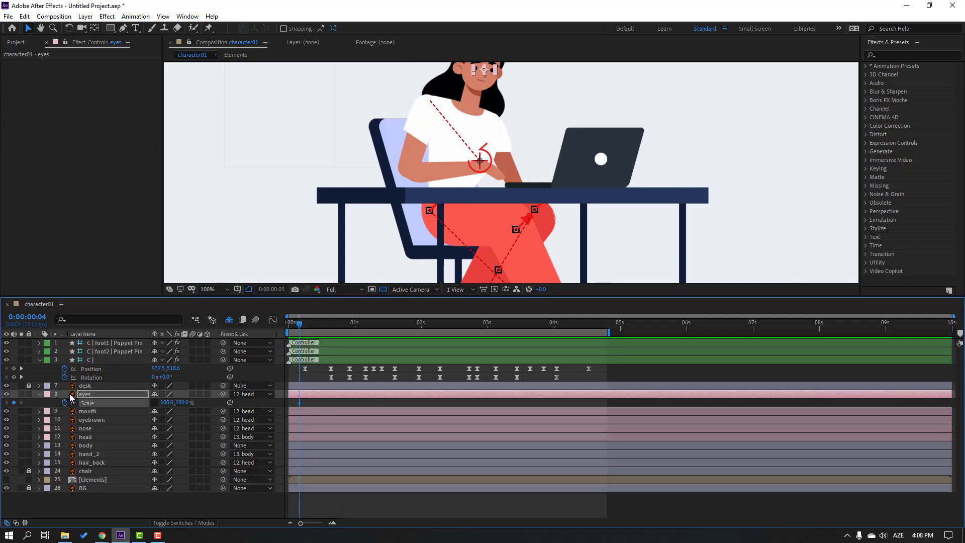
pyautogui.click(185, 412)
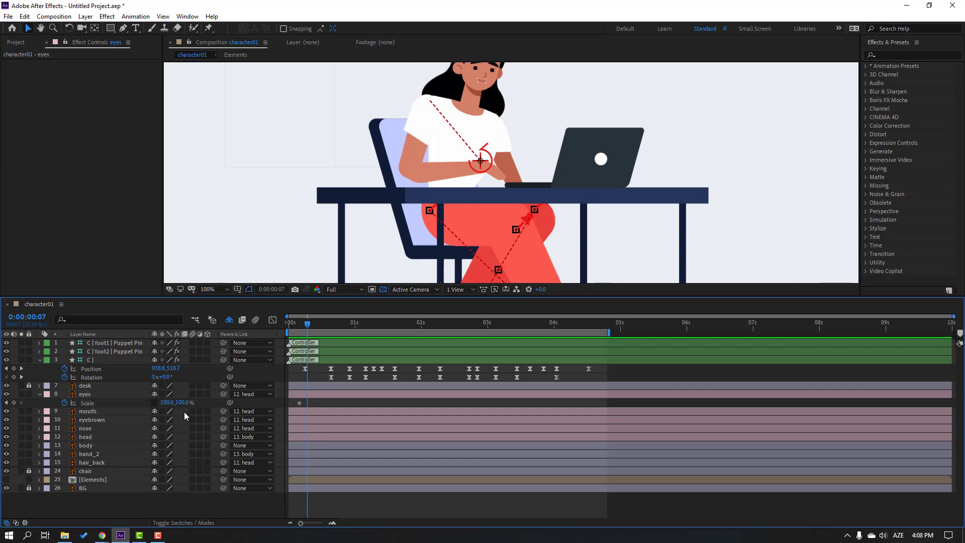
pyautogui.write('5')
pyautogui.press('Return')
# Return the eyes Scale to 100% three frames later and Easy Ease the blink keyframes
pyautogui.moveTo(464, 124); pyautogui.dragTo(451, 213)
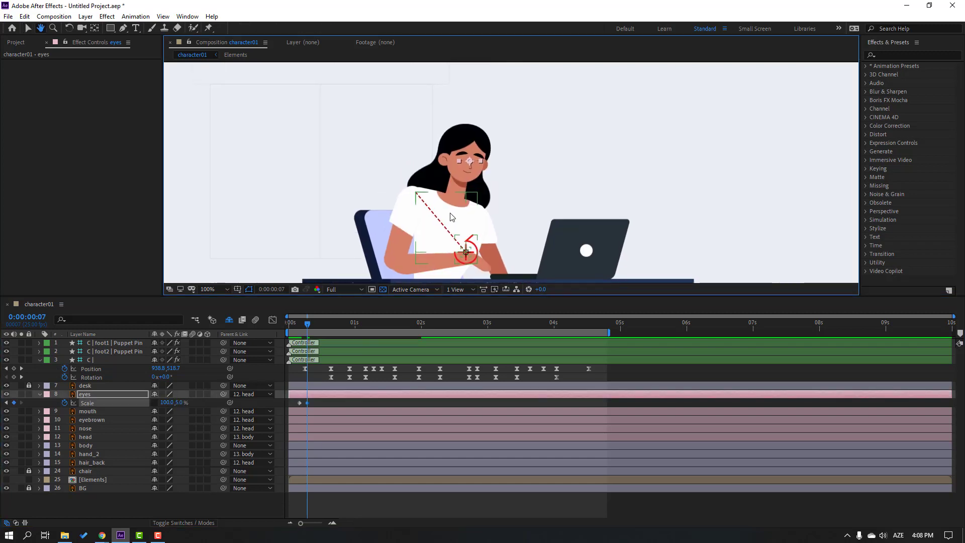
pyautogui.scroll(2, 450, 213)
pyautogui.moveTo(288, 169); pyautogui.dragTo(436, 181)
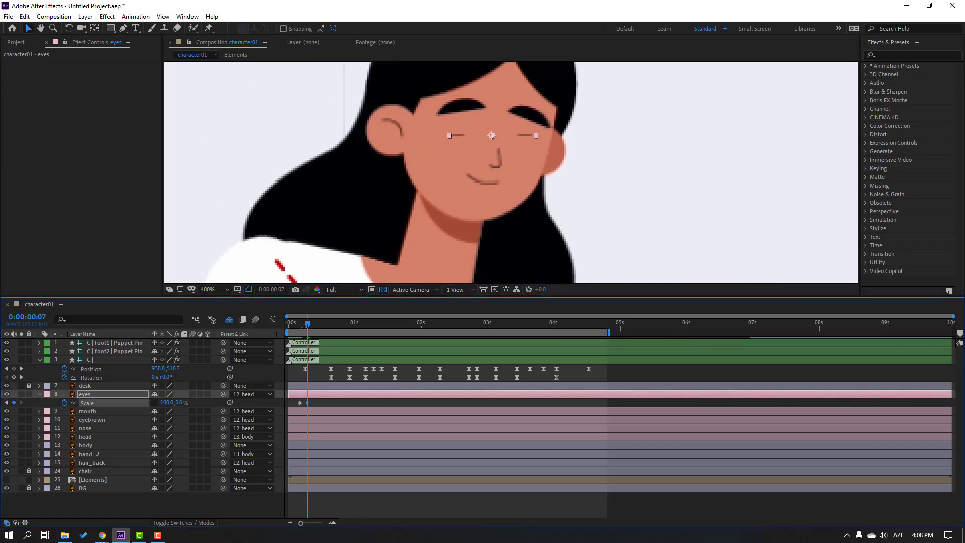
pyautogui.press('pagedown')
pyautogui.press('pagedown')
pyautogui.press('pagedown')
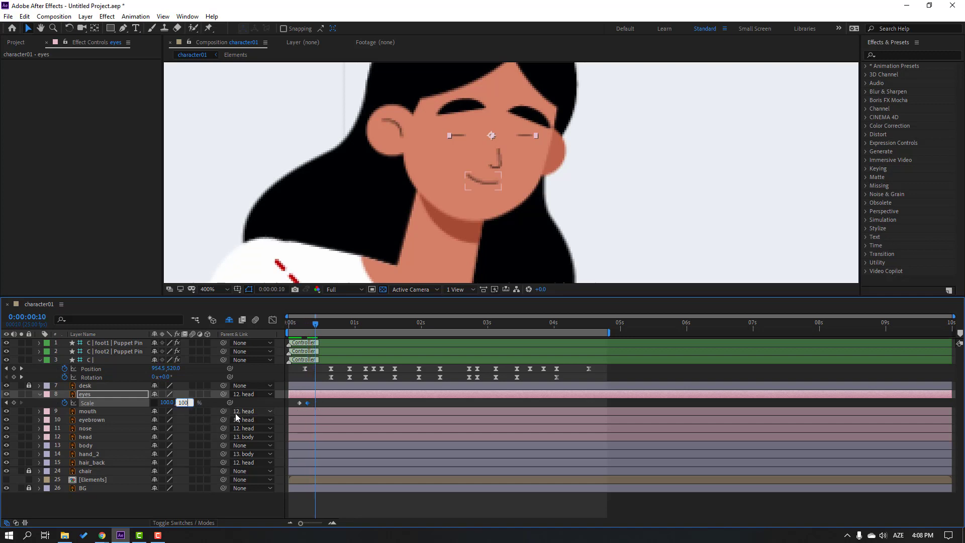
pyautogui.press('Return')
pyautogui.rightClick(300, 402)
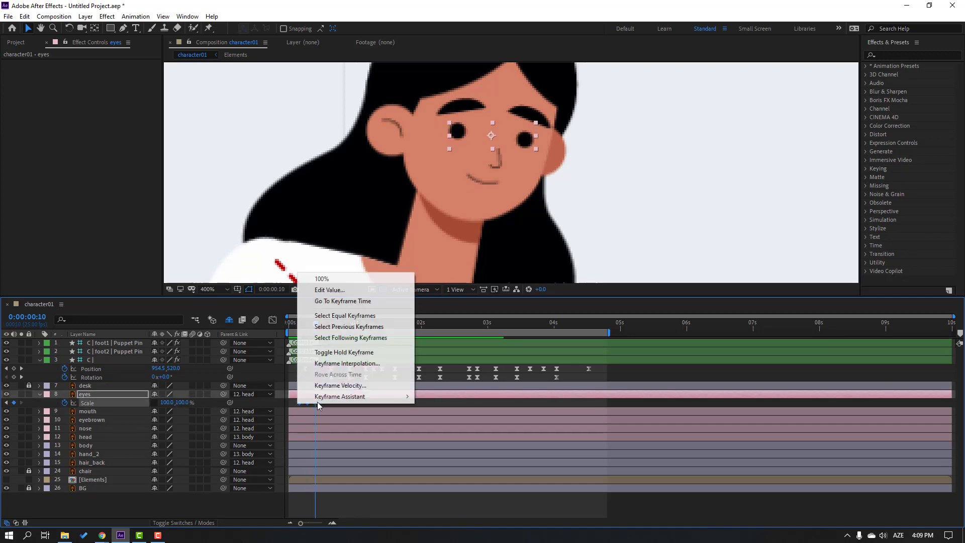
pyautogui.moveTo(410, 397)
pyautogui.click(442, 428)
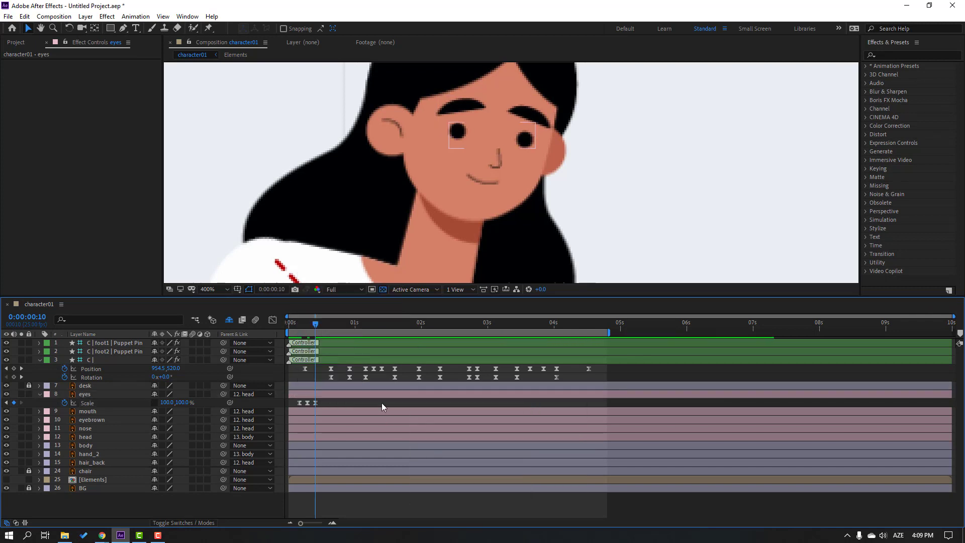
pyautogui.click(343, 411)
# Repeat the three-keyframe blink at about 2, 3.5 and 5 seconds and preview
pyautogui.moveTo(333, 404); pyautogui.dragTo(288, 407)
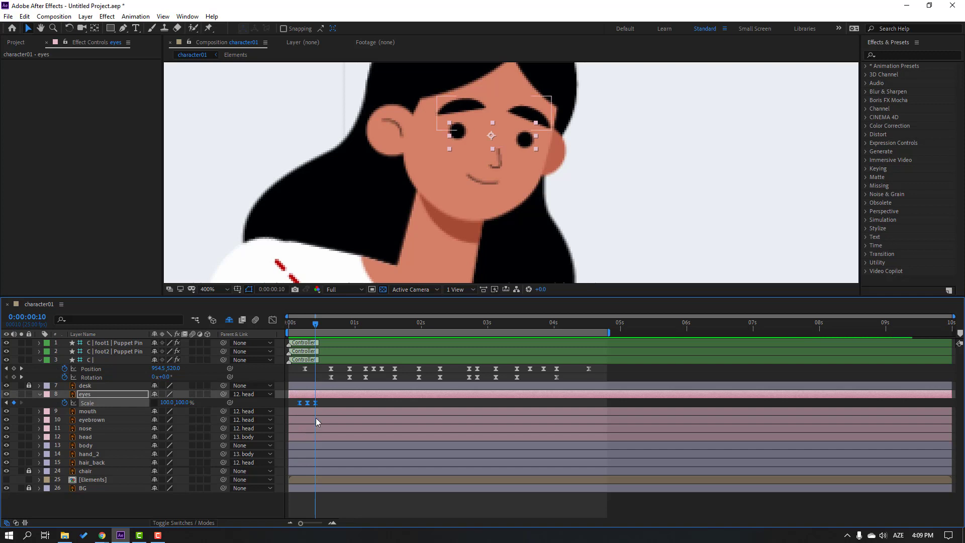
pyautogui.moveTo(375, 326); pyautogui.dragTo(425, 329)
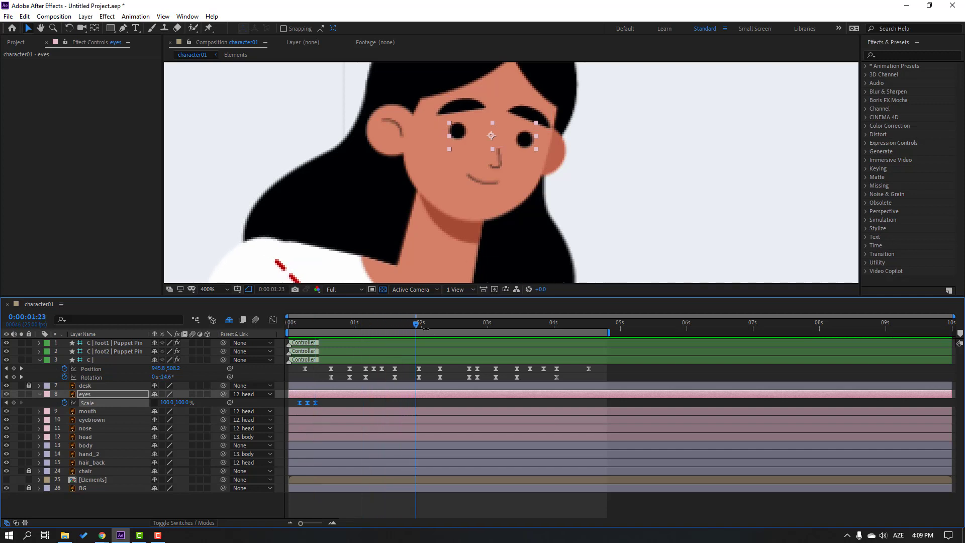
pyautogui.moveTo(498, 325); pyautogui.dragTo(528, 326)
pyautogui.hotkey('ctrl', 'v')
pyautogui.moveTo(594, 326); pyautogui.dragTo(605, 327)
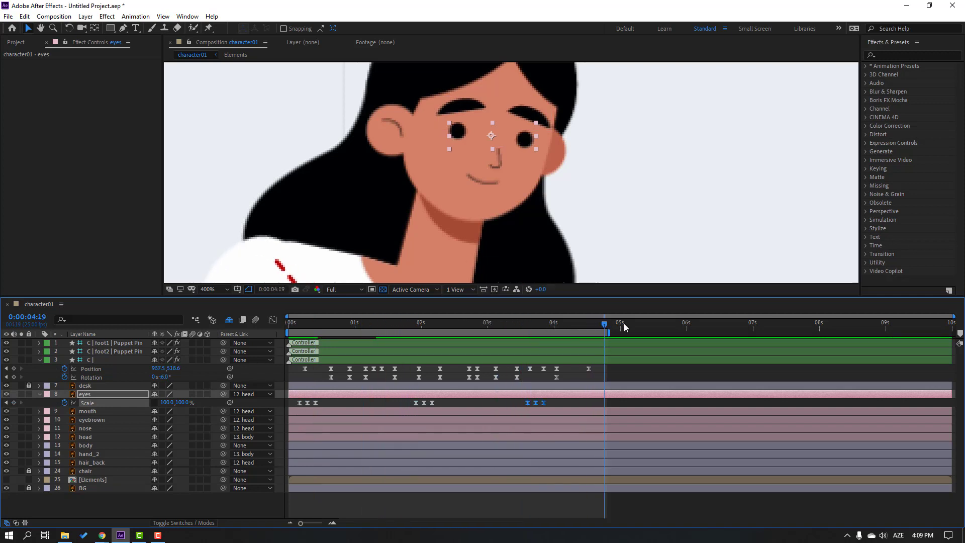
pyautogui.press('space')
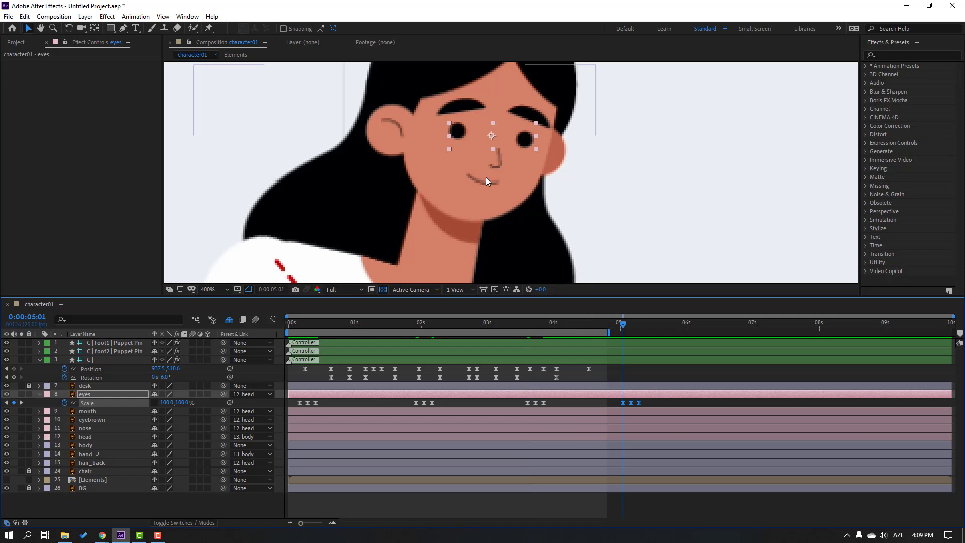
pyautogui.scroll(-4, 485, 177)
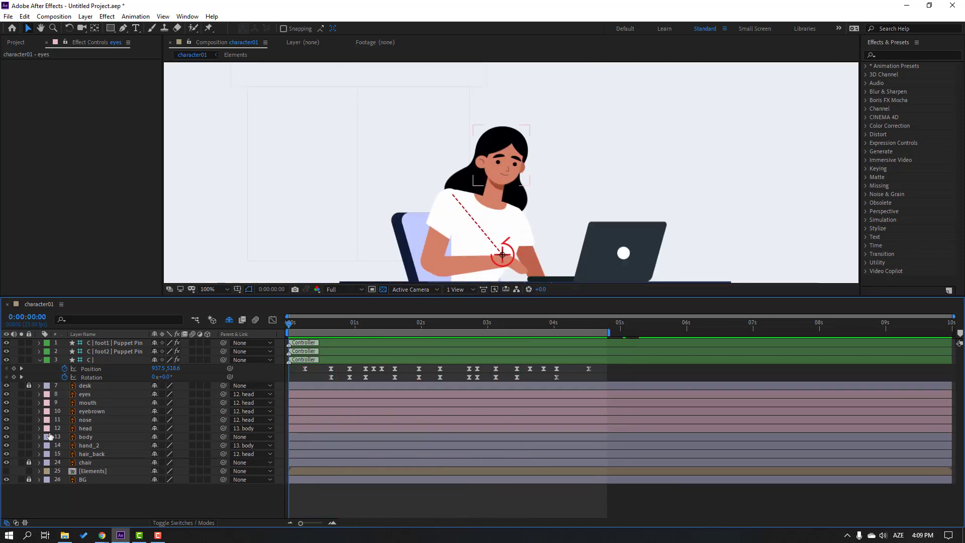
# Keyframe the head Rotation from 0° at frame 3 to 21° at frame 13
pyautogui.click(56, 430)
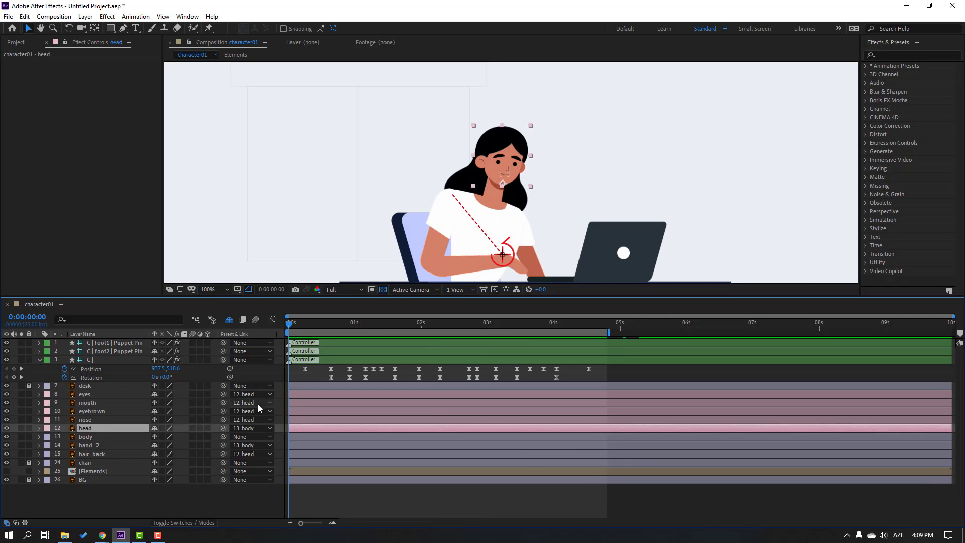
pyautogui.press('r')
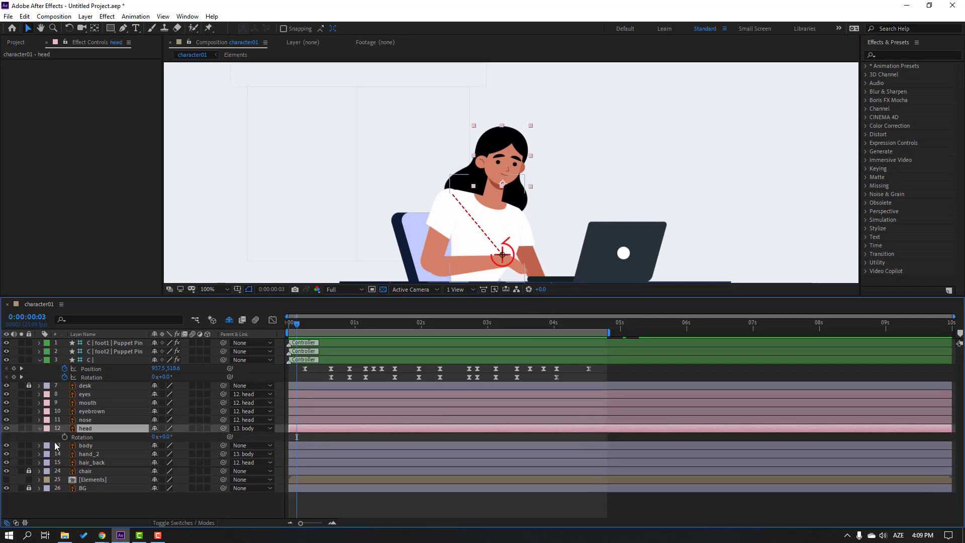
pyautogui.click(64, 437)
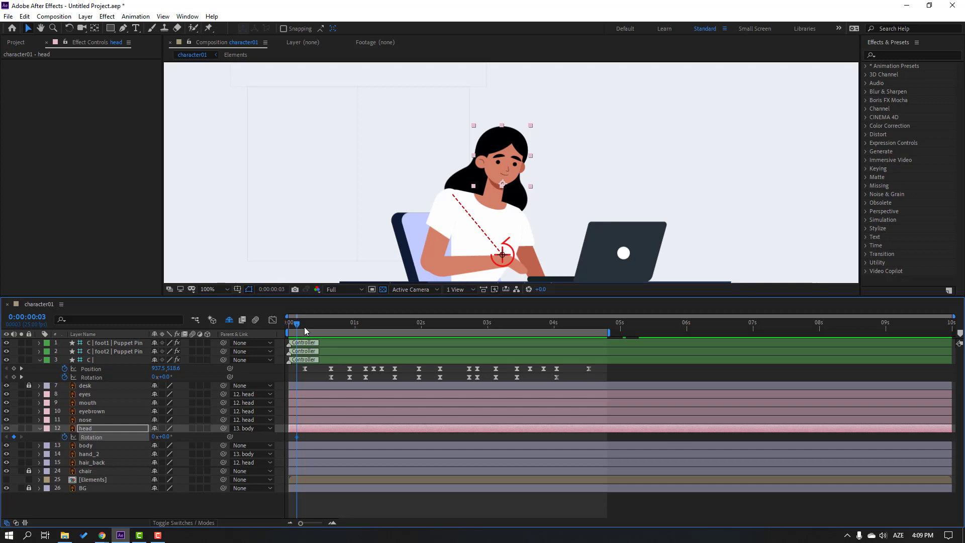
pyautogui.click(324, 323)
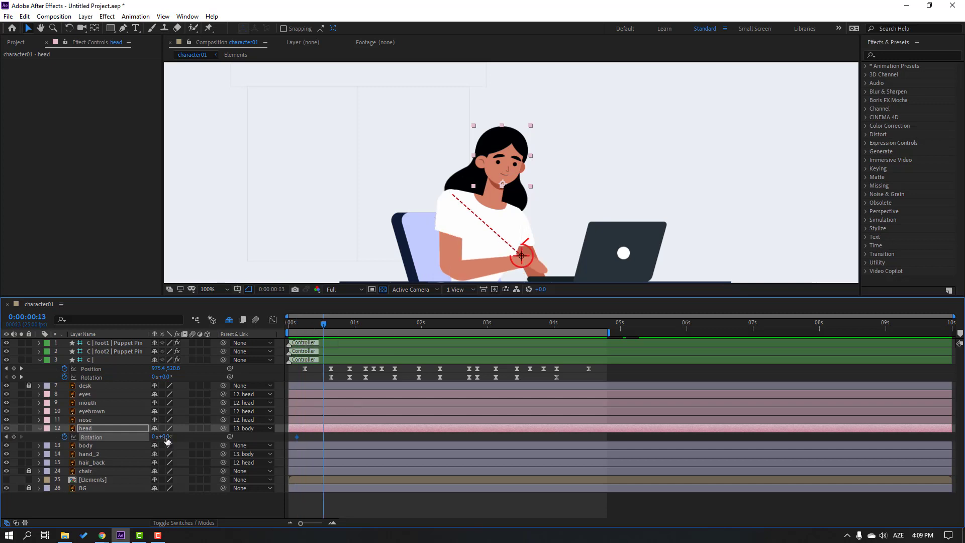
pyautogui.moveTo(167, 441); pyautogui.dragTo(179, 438)
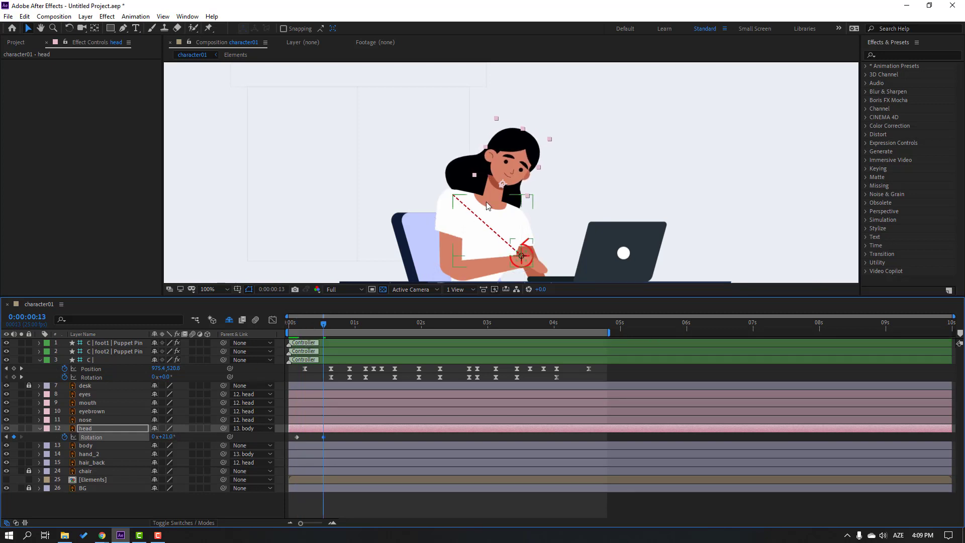
pyautogui.moveTo(505, 171); pyautogui.dragTo(500, 172)
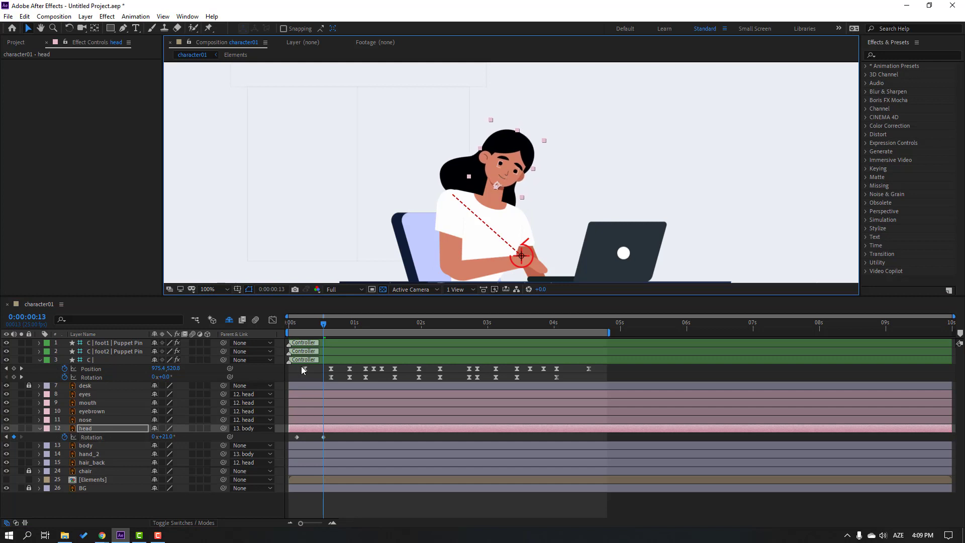
pyautogui.moveTo(326, 327)
pyautogui.mouseDown()
pyautogui.moveTo(298, 328)
pyautogui.moveTo(326, 329)
pyautogui.mouseUp()
# Apply Easy Ease to both head Rotation keyframes and return to frame 3
pyautogui.moveTo(338, 445); pyautogui.dragTo(291, 435)
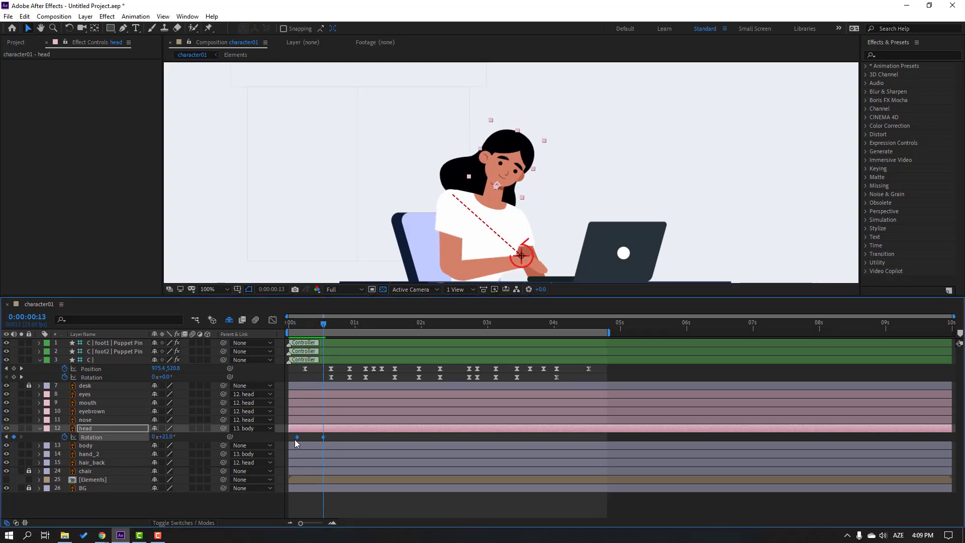
pyautogui.rightClick(295, 437)
pyautogui.moveTo(352, 432)
pyautogui.click(436, 466)
pyautogui.click(351, 438)
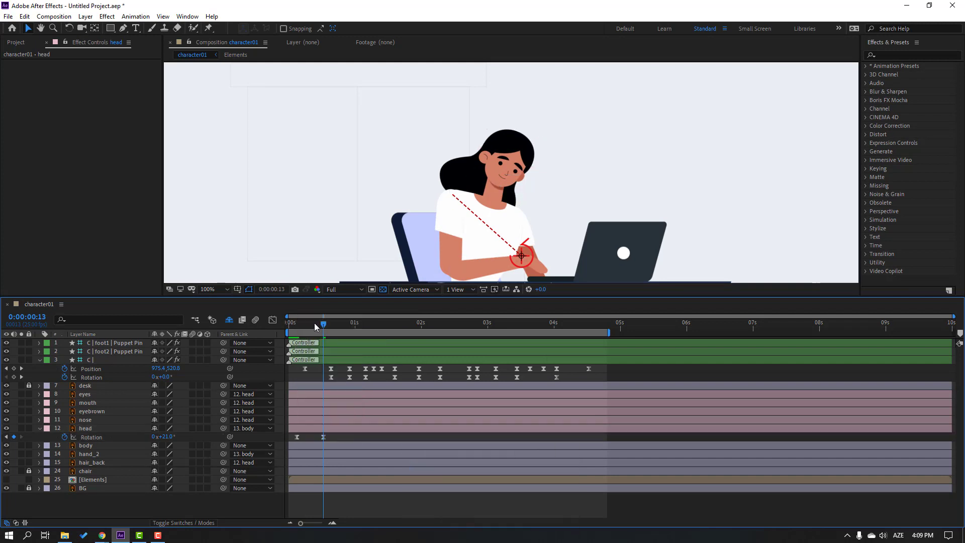
pyautogui.moveTo(324, 330); pyautogui.dragTo(287, 330)
# Key the head Position down to Y 28.9 at frame 8 and back to 20.9 at frame 13
pyautogui.click(89, 432)
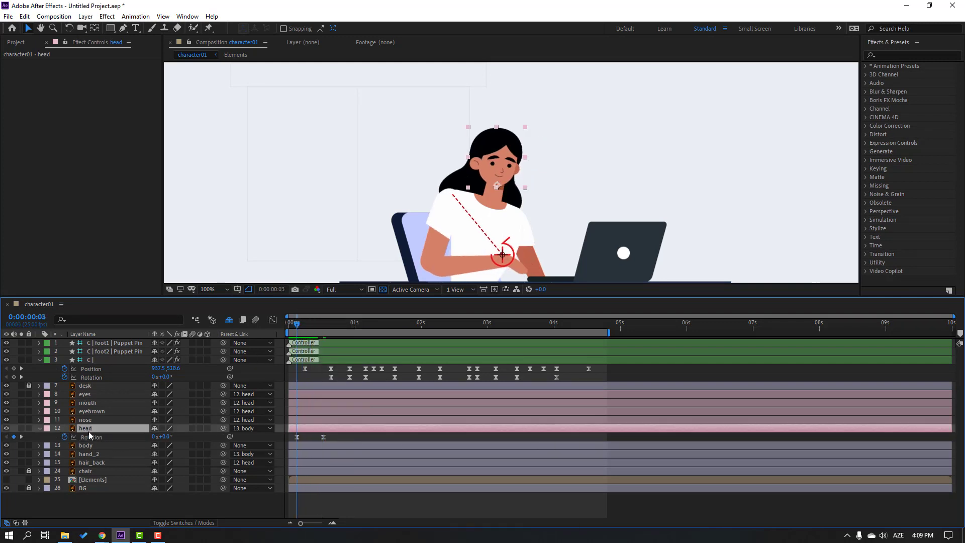
pyautogui.hotkey('shift', 'p')
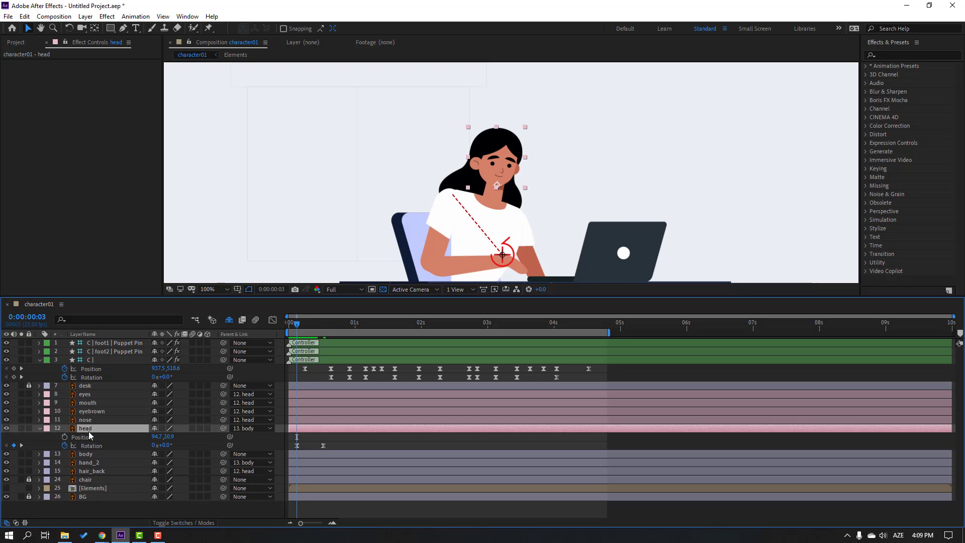
pyautogui.click(86, 437)
pyautogui.click(310, 327)
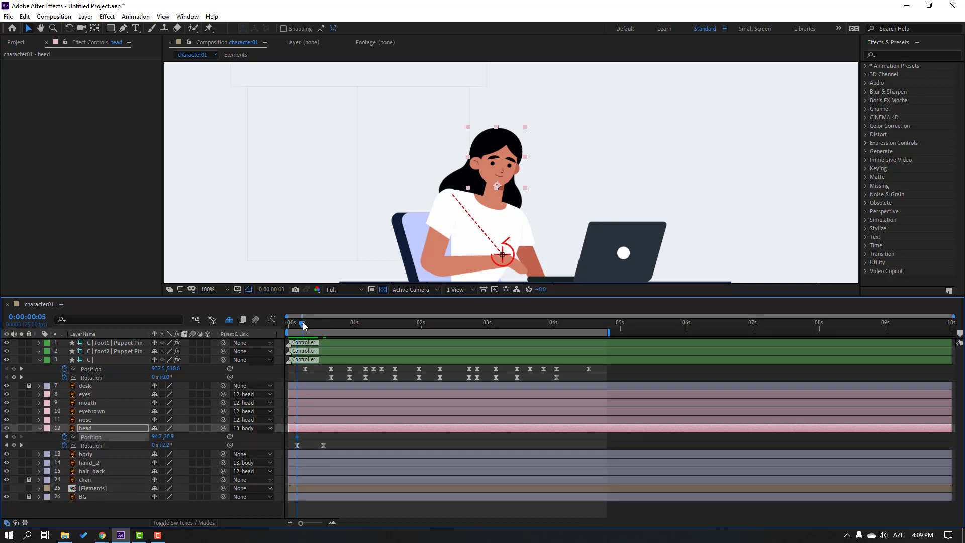
pyautogui.press('Down')
pyautogui.press('Down')
pyautogui.press('Down')
pyautogui.press('Down')
pyautogui.press('Down')
pyautogui.press('Down')
pyautogui.press('Down')
pyautogui.press('Down')
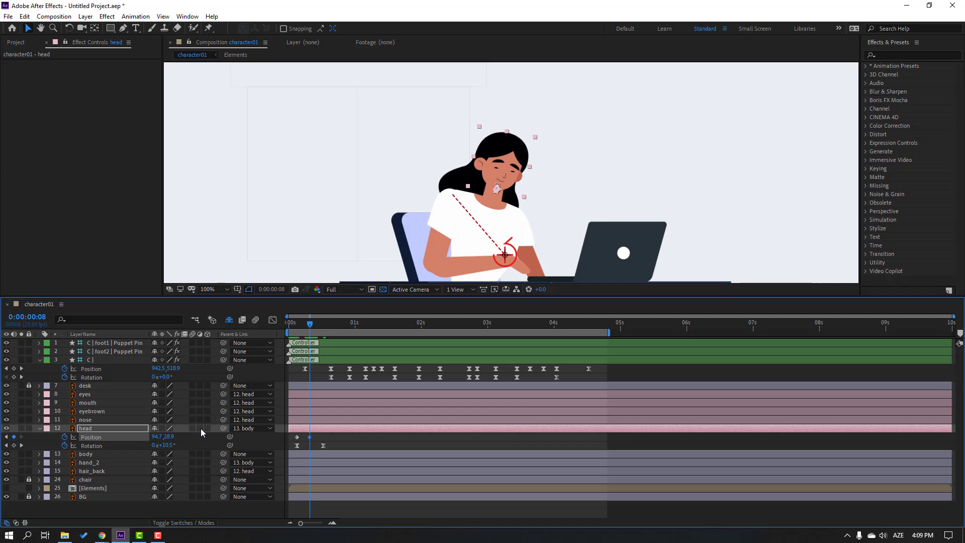
pyautogui.click(323, 325)
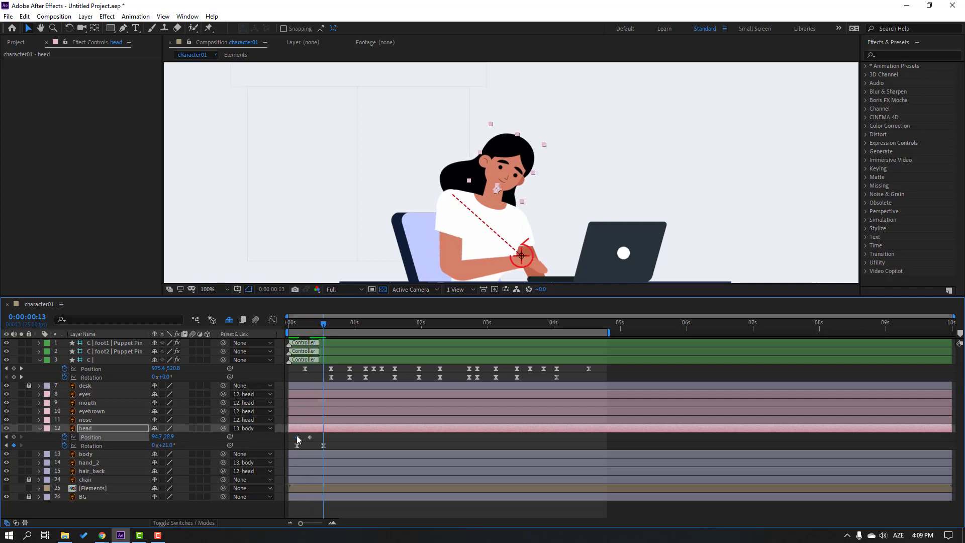
pyautogui.press('Up')
pyautogui.press('Up')
pyautogui.press('Up')
pyautogui.press('Up')
pyautogui.press('Up')
pyautogui.press('Up')
pyautogui.press('Up')
pyautogui.press('Up')
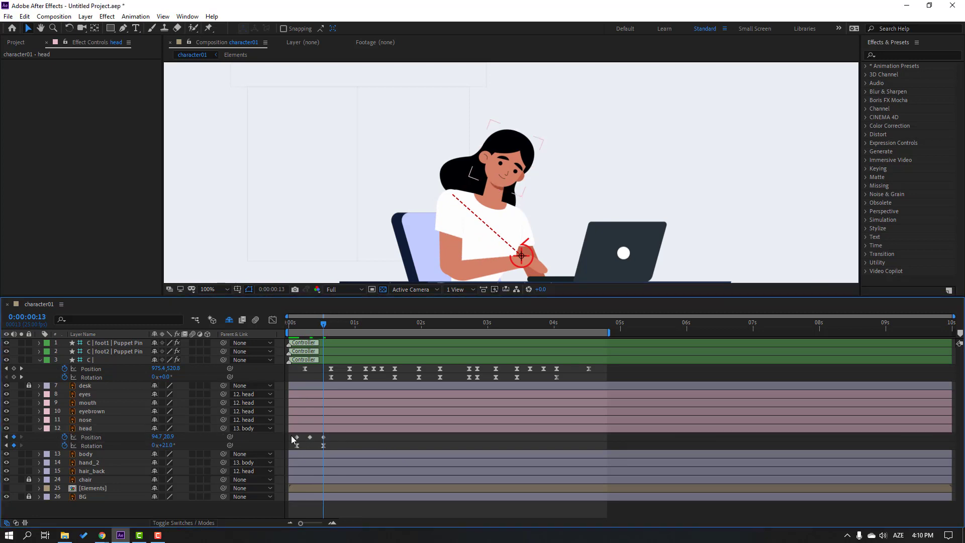
# Easy Ease the three head Position keyframes and preview the head dip
pyautogui.rightClick(297, 436)
pyautogui.moveTo(352, 430)
pyautogui.click(449, 462)
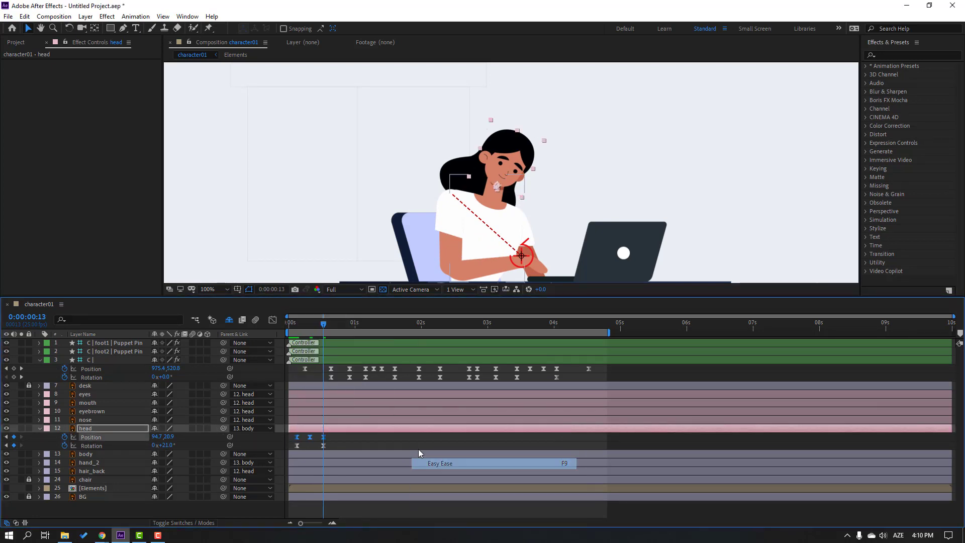
pyautogui.press('space')
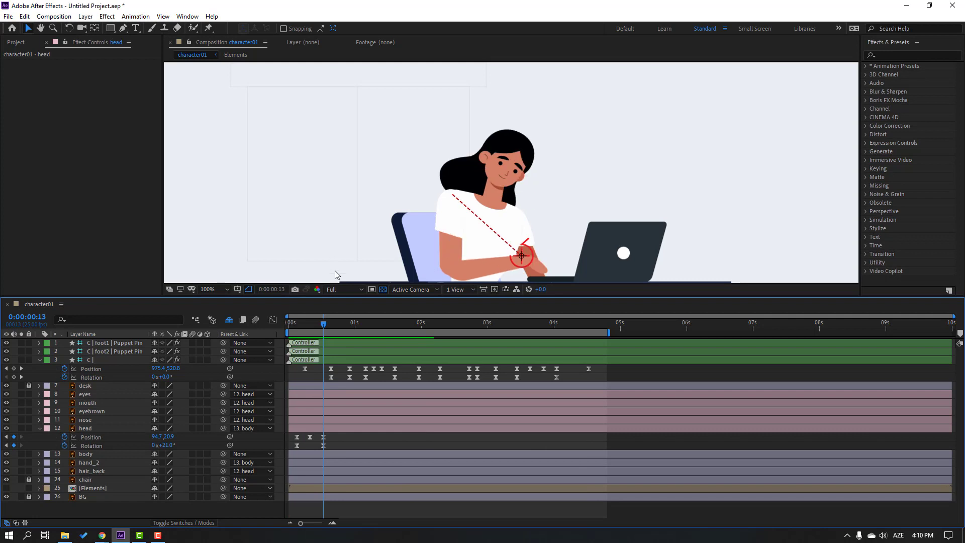
pyautogui.scroll(1, 458, 235)
pyautogui.moveTo(458, 235); pyautogui.dragTo(431, 217)
pyautogui.moveTo(303, 325); pyautogui.dragTo(291, 328)
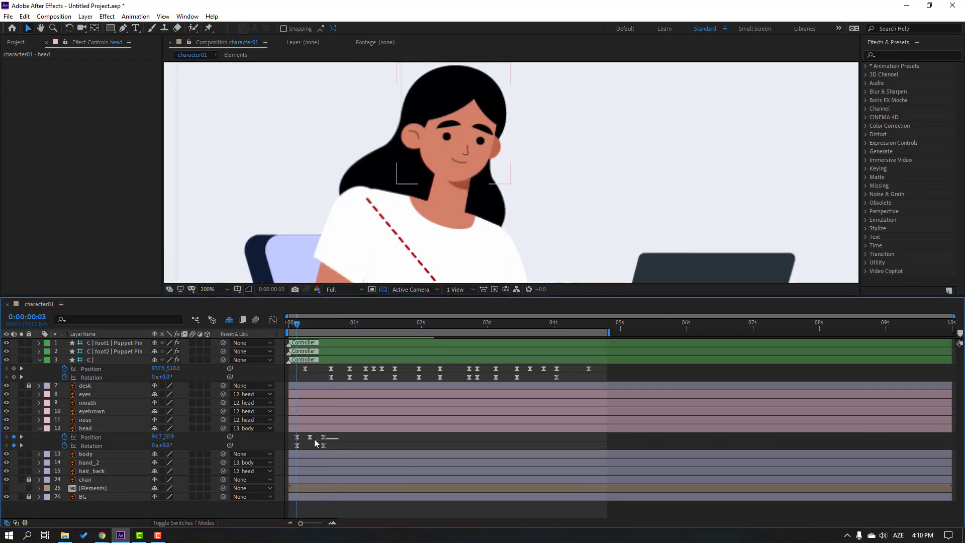
# Nudge the head right across all three Position keyframes and replay the animation from the start
pyautogui.moveTo(314, 439); pyautogui.dragTo(286, 434)
pyautogui.moveTo(446, 146); pyautogui.dragTo(450, 146)
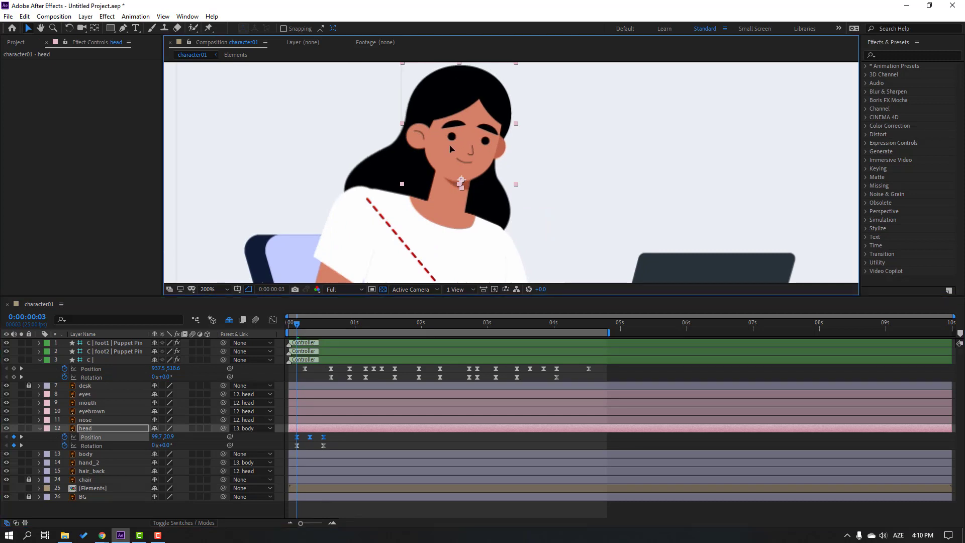
pyautogui.press('space')
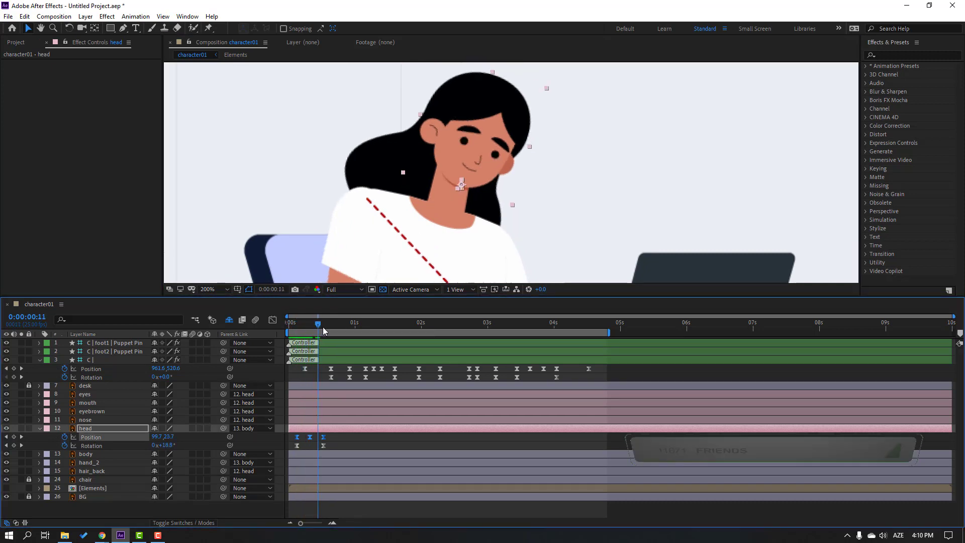
pyautogui.moveTo(292, 331); pyautogui.dragTo(287, 332)
pyautogui.scroll(-1, 385, 252)
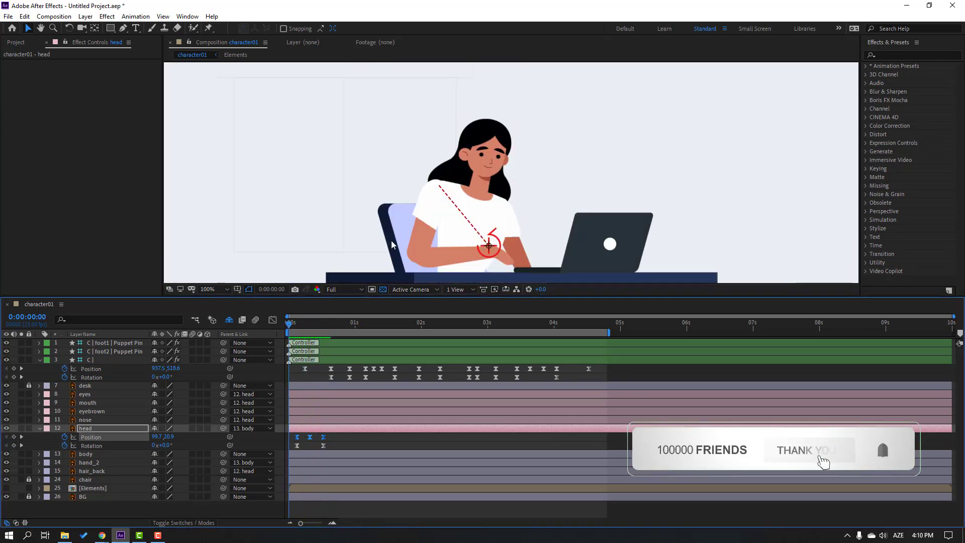
pyautogui.press('space')
pyautogui.scroll(-1, 391, 246)
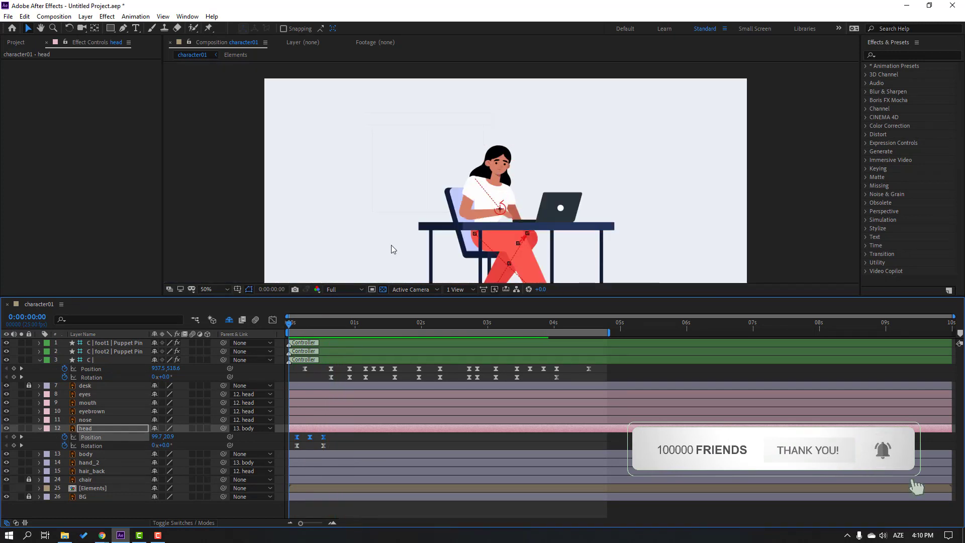
pyautogui.scroll(1, 410, 246)
pyautogui.moveTo(296, 328); pyautogui.dragTo(377, 327)
pyautogui.press('pagedown')
pyautogui.press('pagedown')
pyautogui.press('pagedown')
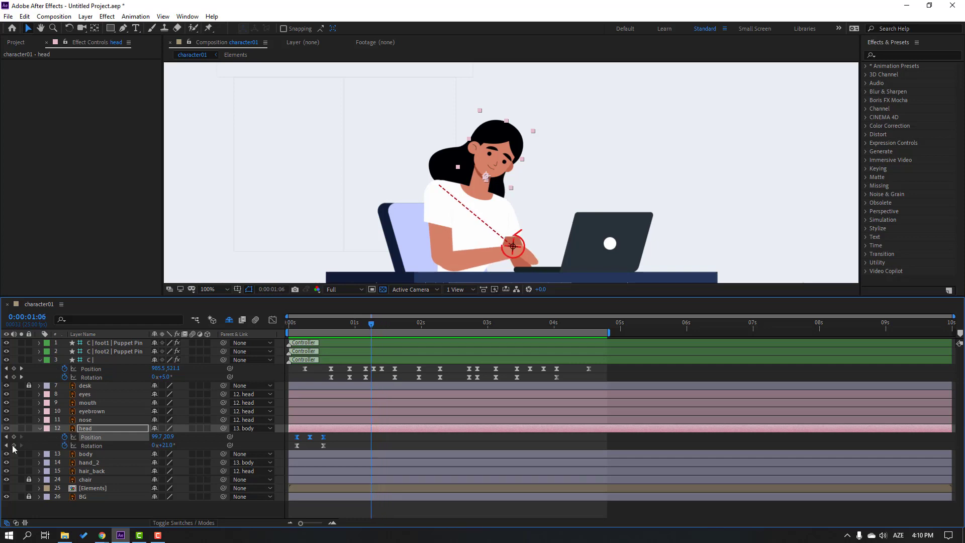
# Key head Rotation at 0:00:01:06 and 3° at 1:17, and paste a copy of the Position keyframes later
pyautogui.click(14, 445)
pyautogui.moveTo(384, 327); pyautogui.dragTo(401, 328)
pyautogui.click(180, 447)
pyautogui.moveTo(166, 446); pyautogui.dragTo(292, 436)
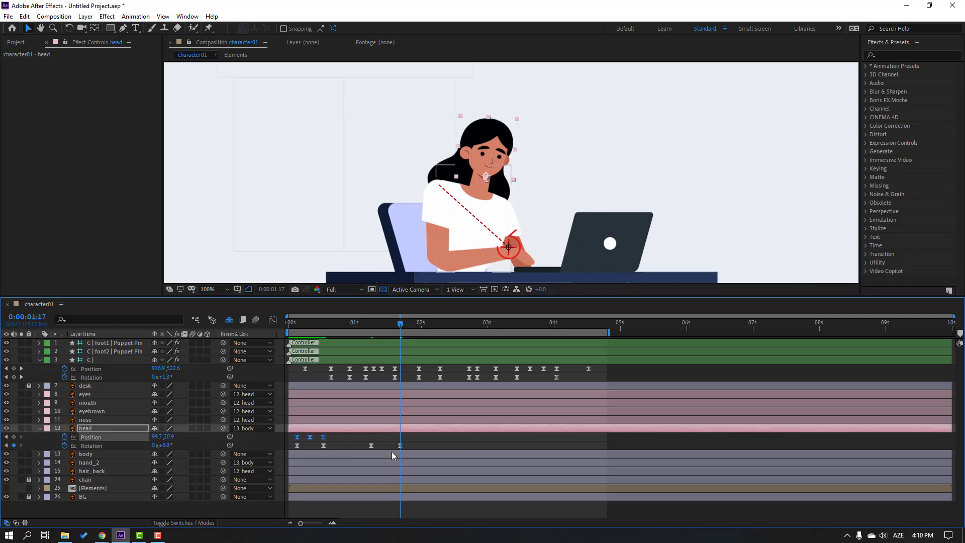
pyautogui.hotkey('ctrl', 'c')
pyautogui.hotkey('ctrl', 'v')
pyautogui.moveTo(415, 441); pyautogui.dragTo(389, 441)
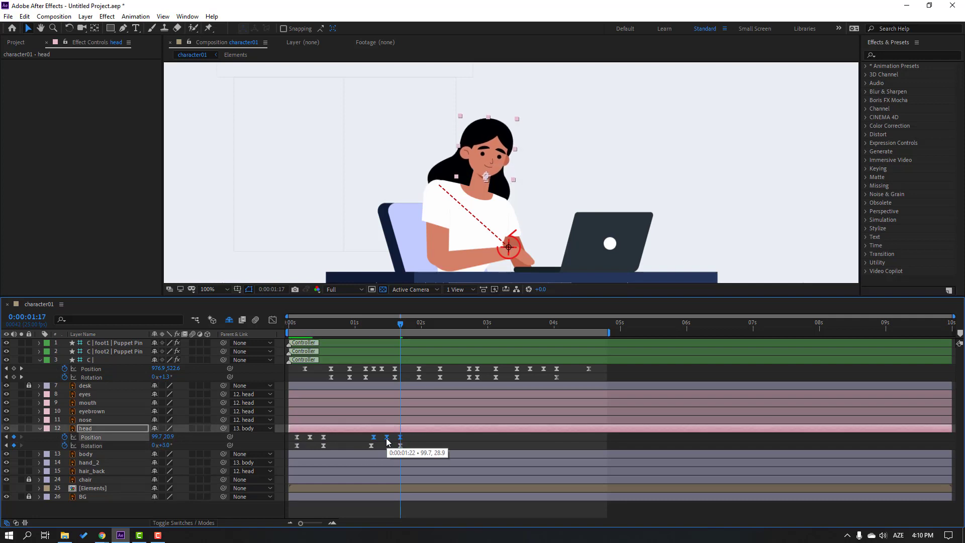
# Add a later head Rotation keyframe tilting the head to 17°, and select the copied Position keys
pyautogui.moveTo(376, 324); pyautogui.dragTo(503, 326)
pyautogui.click(14, 445)
pyautogui.click(184, 451)
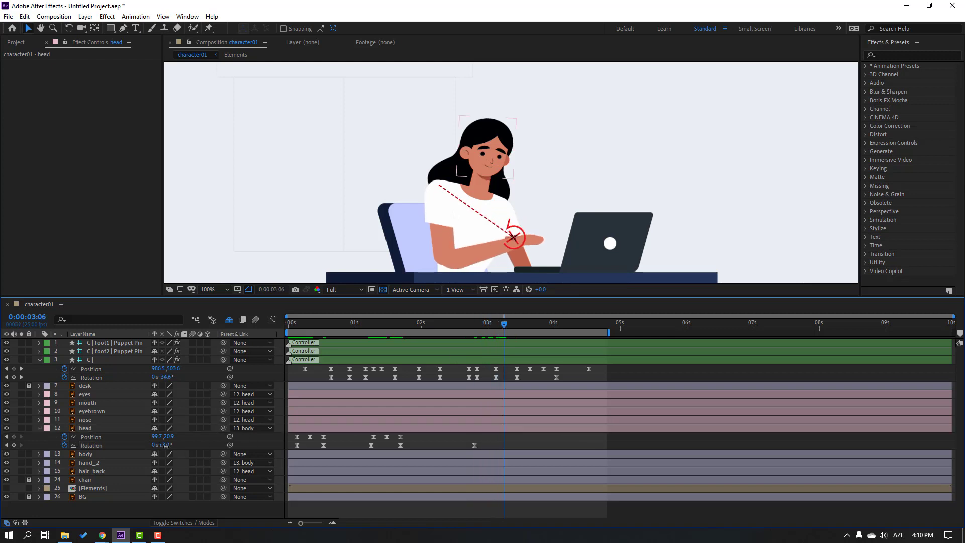
pyautogui.moveTo(164, 445); pyautogui.dragTo(172, 445)
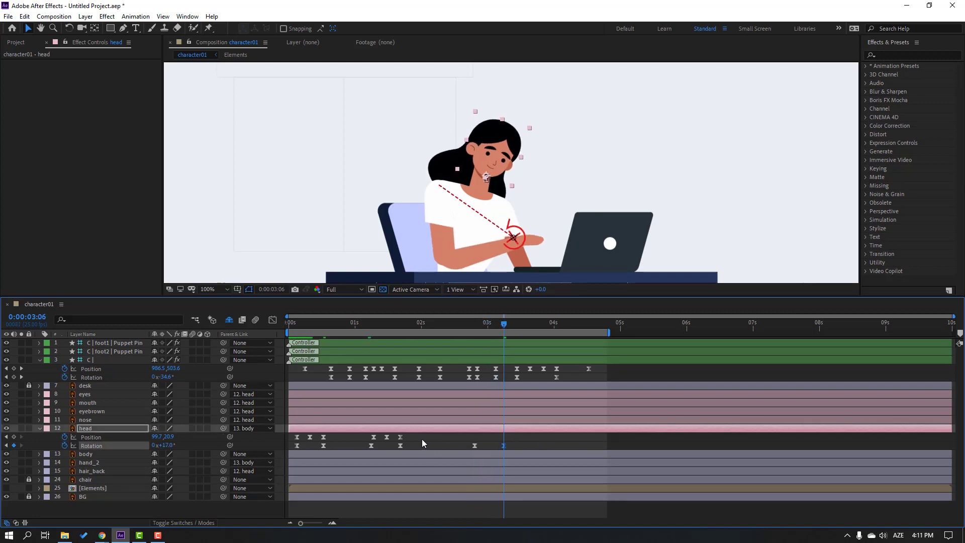
pyautogui.moveTo(422, 440); pyautogui.dragTo(360, 435)
# Scrub and preview the repeating head nod across the timeline
pyautogui.moveTo(486, 325); pyautogui.dragTo(478, 324)
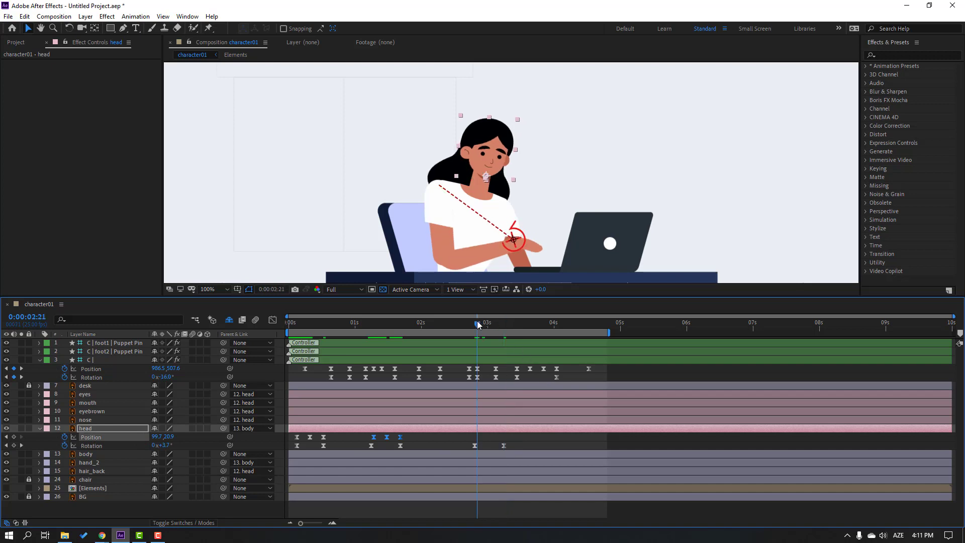
pyautogui.moveTo(467, 322); pyautogui.dragTo(567, 328)
pyautogui.press('space')
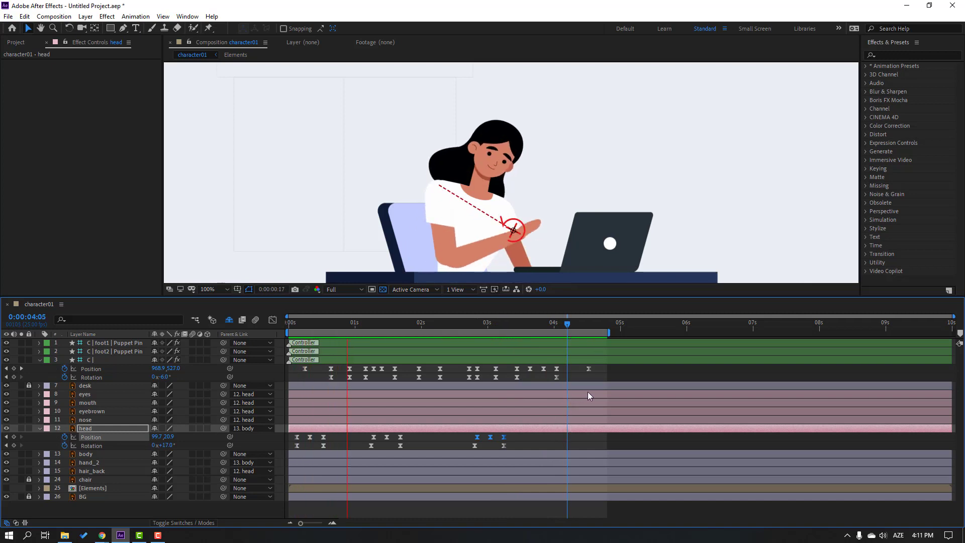
pyautogui.press(',')
pyautogui.press(',')
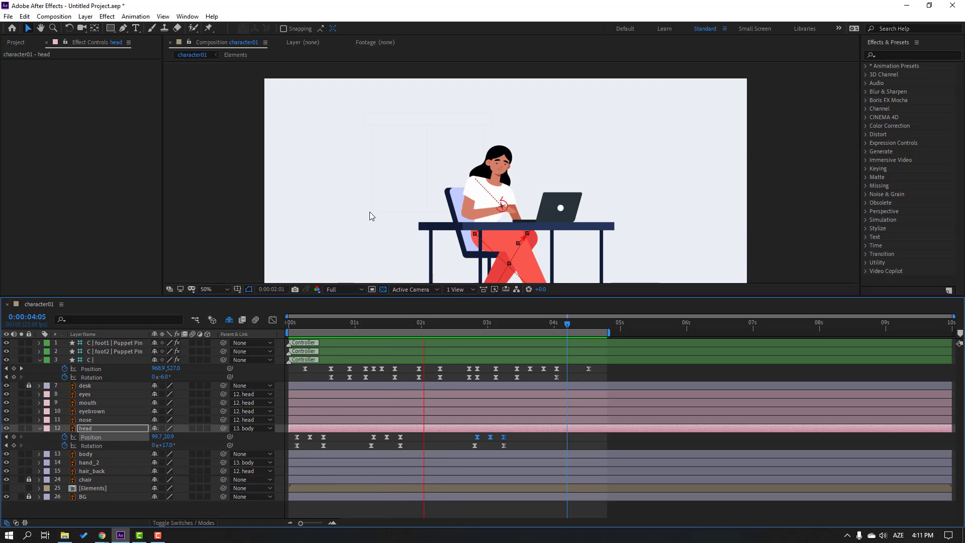
pyautogui.press('.')
pyautogui.moveTo(439, 326); pyautogui.dragTo(156, 386)
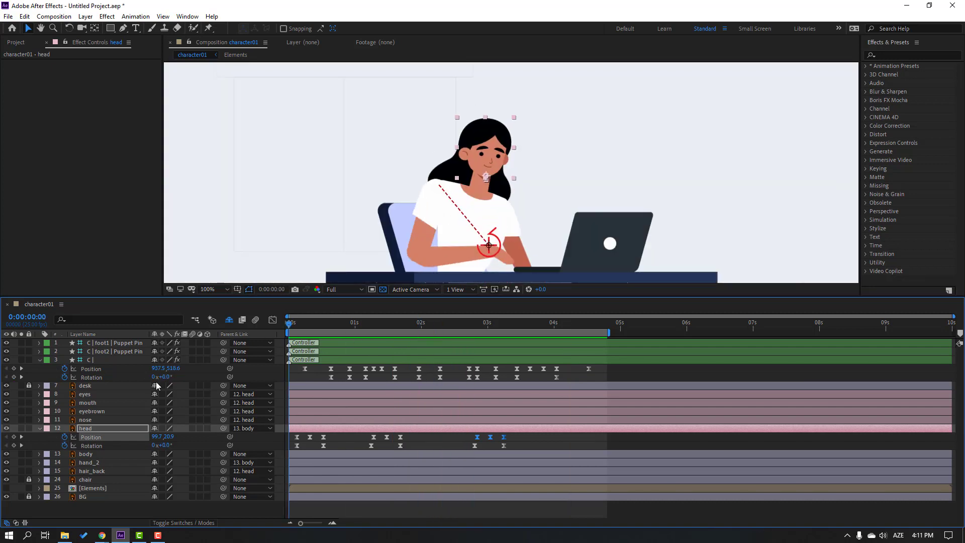
# Keyframe the body Rotation and lean the torso further forward at 0:00:00:13
pyautogui.click(86, 454)
pyautogui.press('r')
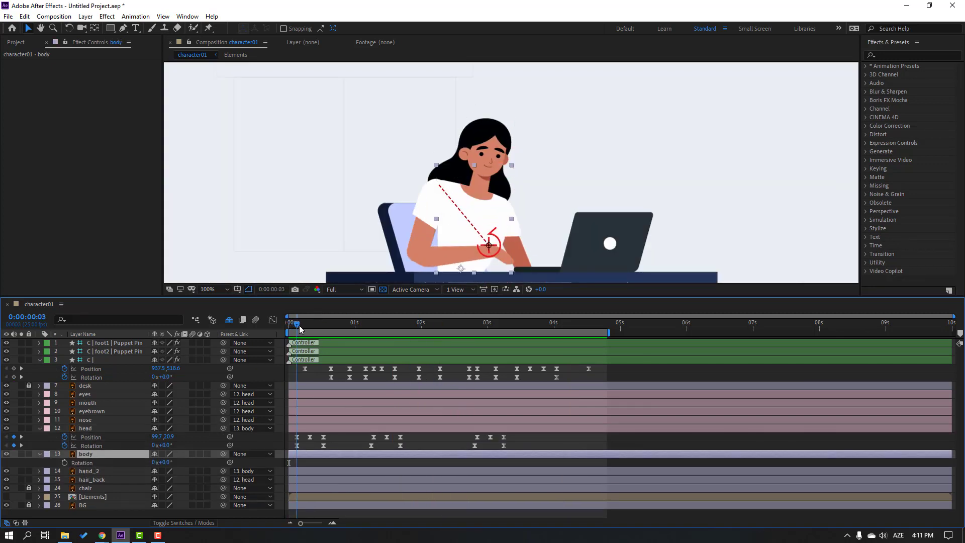
pyautogui.click(64, 463)
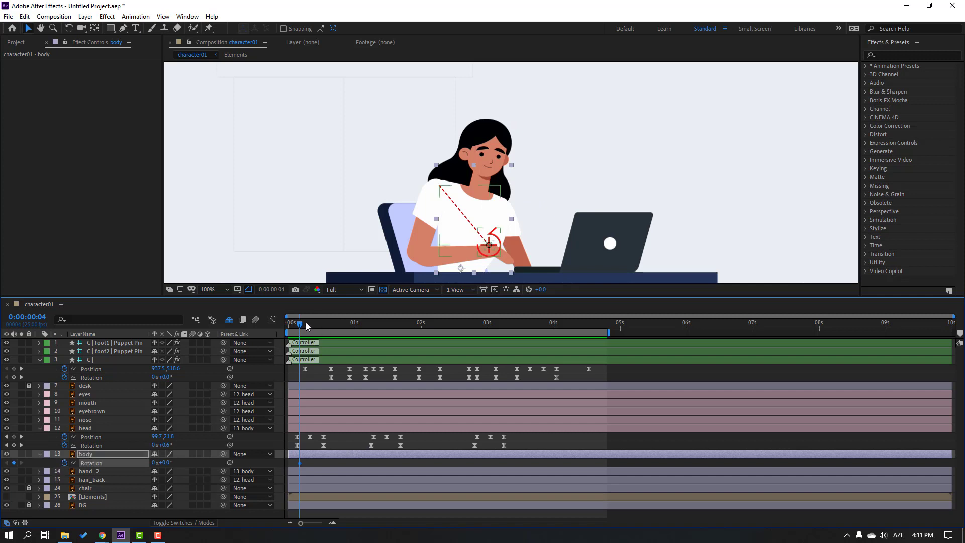
pyautogui.moveTo(308, 326); pyautogui.dragTo(323, 325)
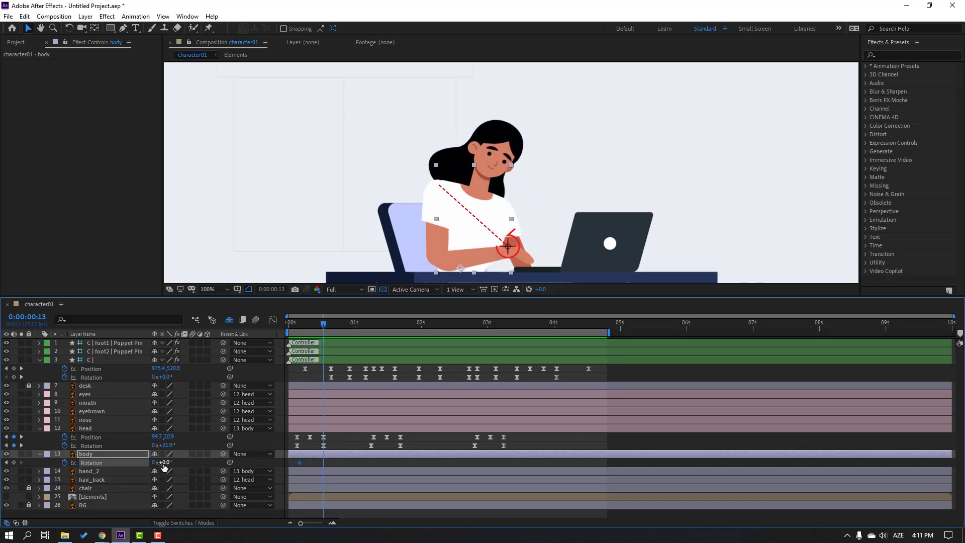
pyautogui.moveTo(166, 463); pyautogui.dragTo(167, 463)
pyautogui.moveTo(470, 237); pyautogui.dragTo(473, 180)
pyautogui.moveTo(298, 327); pyautogui.dragTo(417, 328)
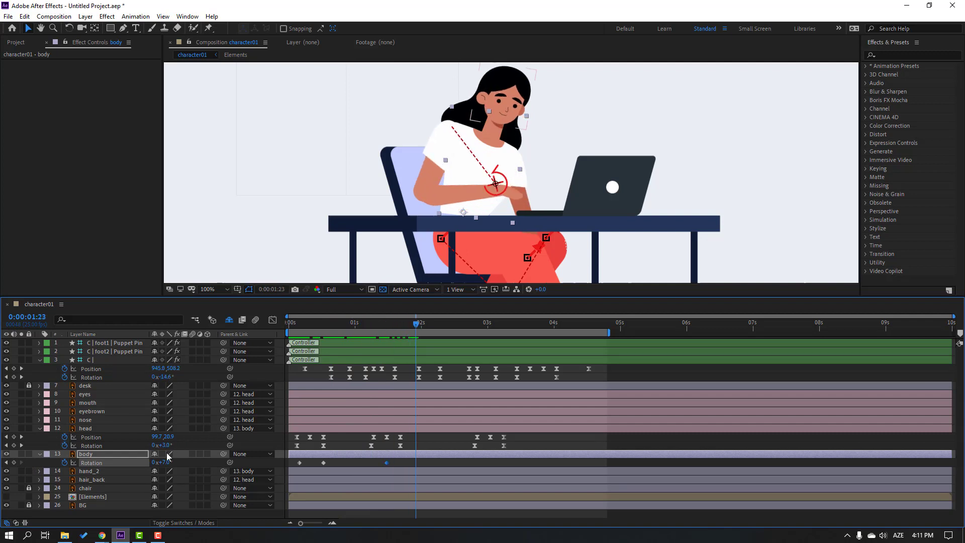
# Lean the body back to about -5°, then Easy Ease all four Rotation keyframes and preview
pyautogui.moveTo(165, 463); pyautogui.dragTo(158, 463)
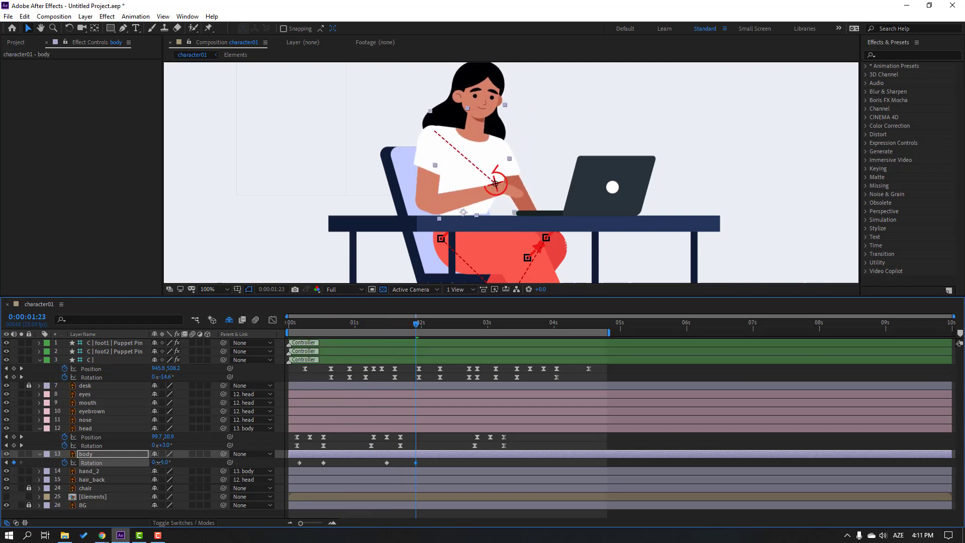
pyautogui.press('space')
pyautogui.press('space')
pyautogui.moveTo(407, 469); pyautogui.dragTo(292, 472)
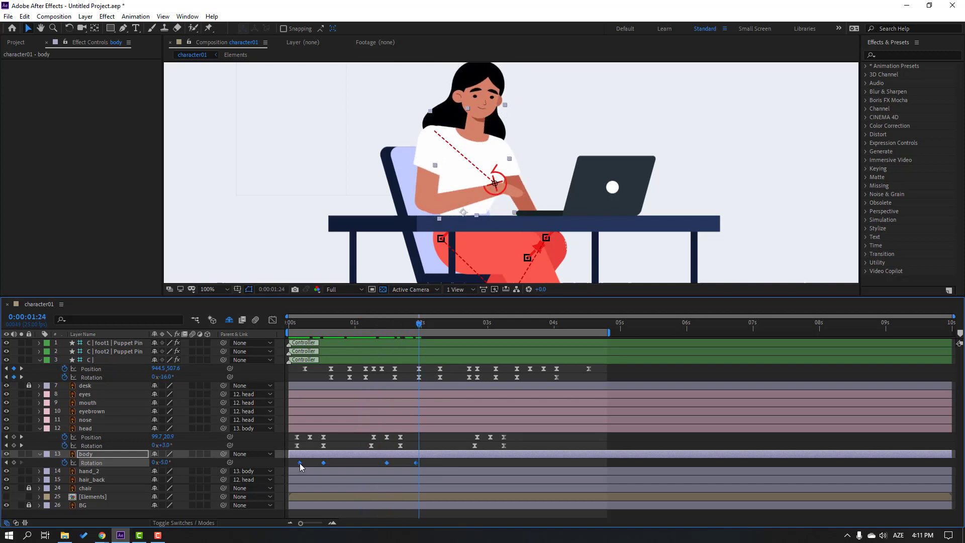
pyautogui.rightClick(300, 463)
pyautogui.moveTo(355, 456)
pyautogui.click(444, 390)
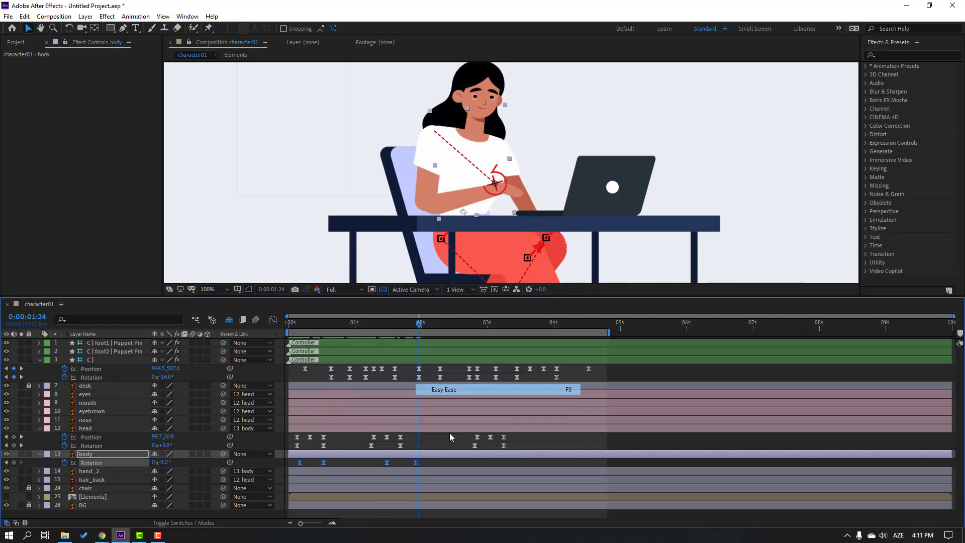
pyautogui.click(450, 437)
pyautogui.press('space')
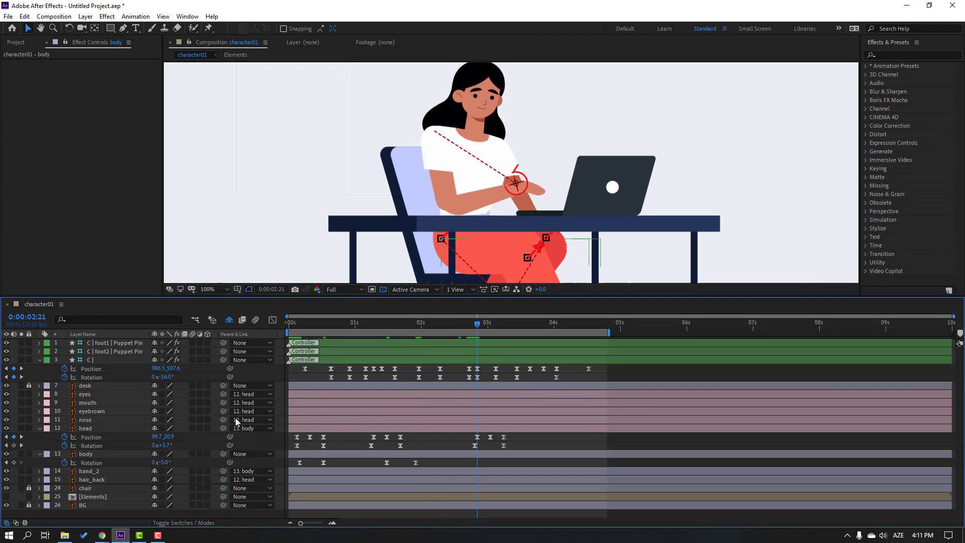
# Key the body Rotation at 2:21, return it to 0° at 3:08, and preview
pyautogui.click(14, 462)
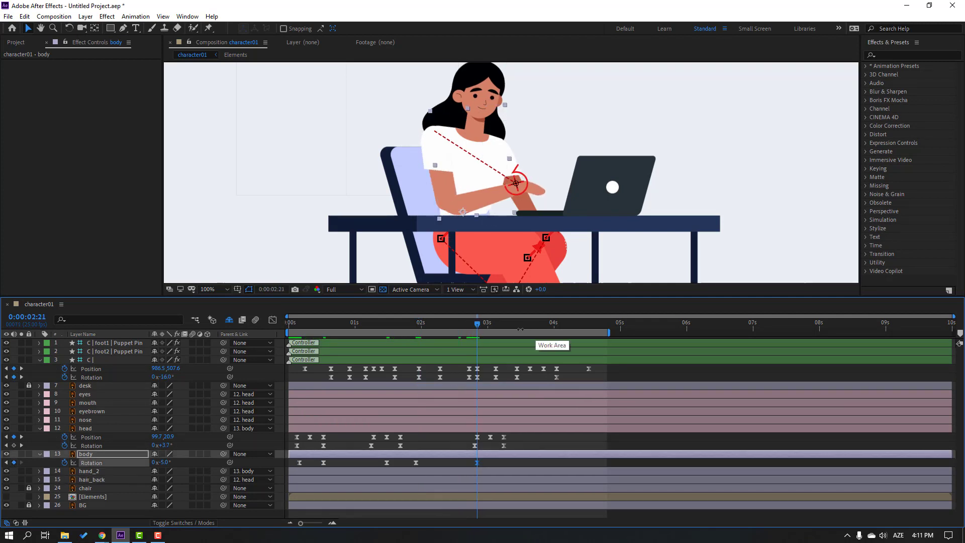
pyautogui.press('space')
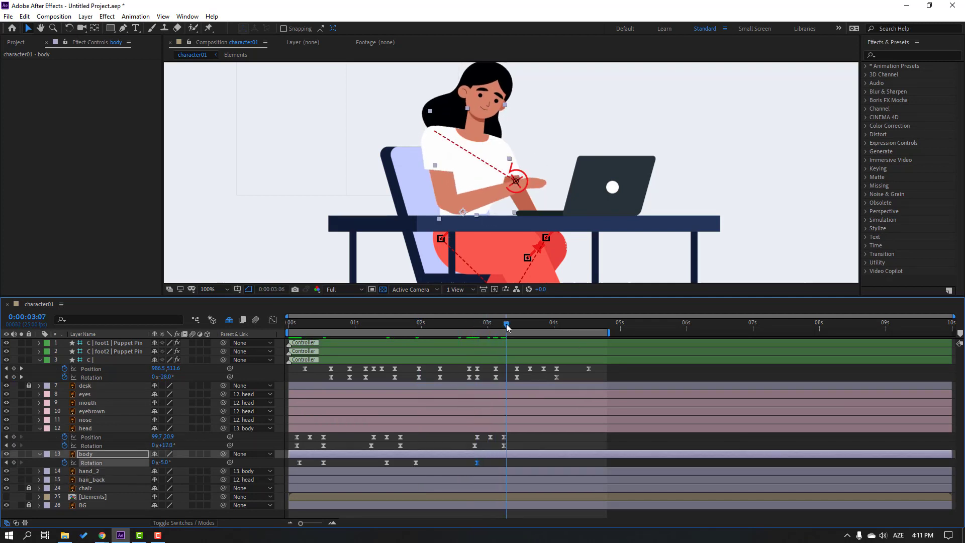
pyautogui.click(166, 469)
pyautogui.write('0')
pyautogui.press('Return')
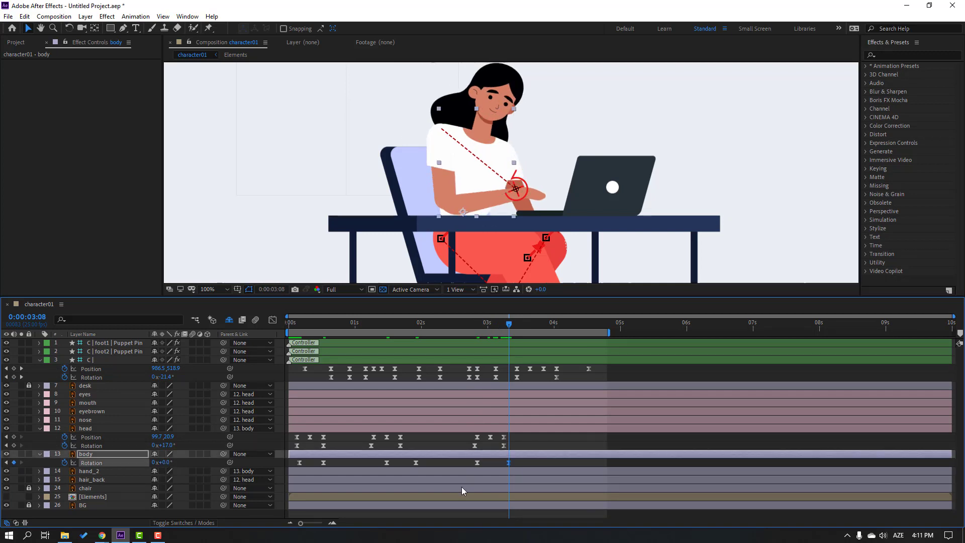
pyautogui.press(',')
pyautogui.press('space')
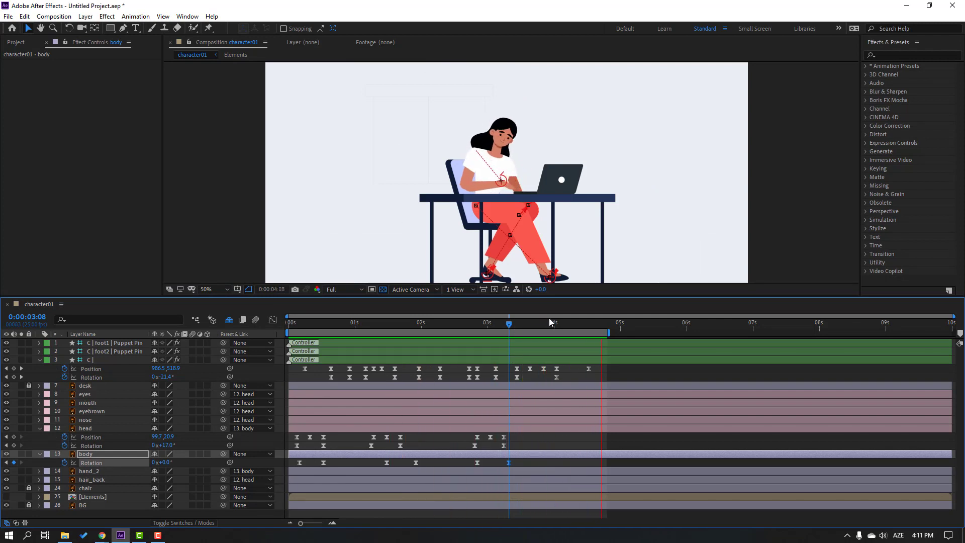
pyautogui.press('space')
# Add a head Rotation keyframe at 3:24 and set it to 0° at 4:11
pyautogui.moveTo(509, 329); pyautogui.dragTo(545, 327)
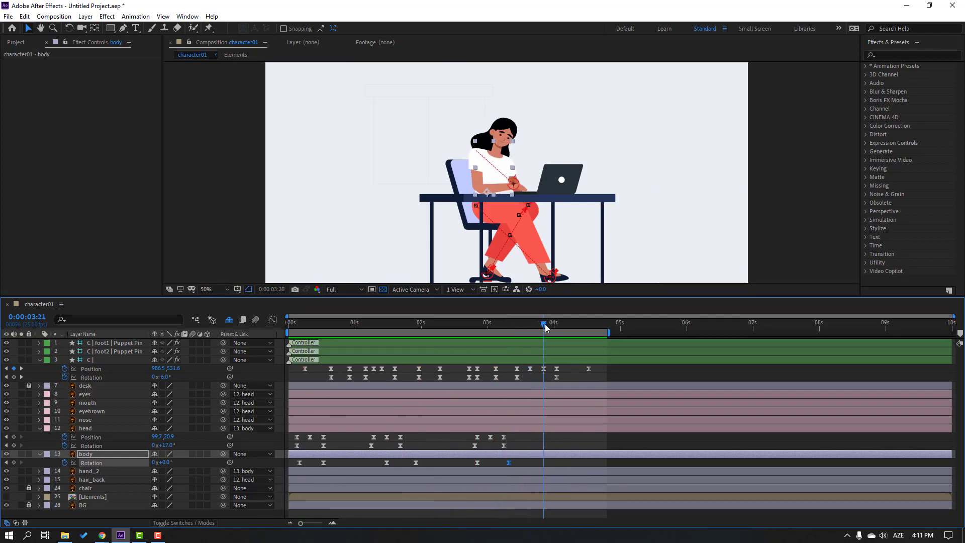
pyautogui.click(14, 446)
pyautogui.moveTo(555, 326); pyautogui.dragTo(584, 327)
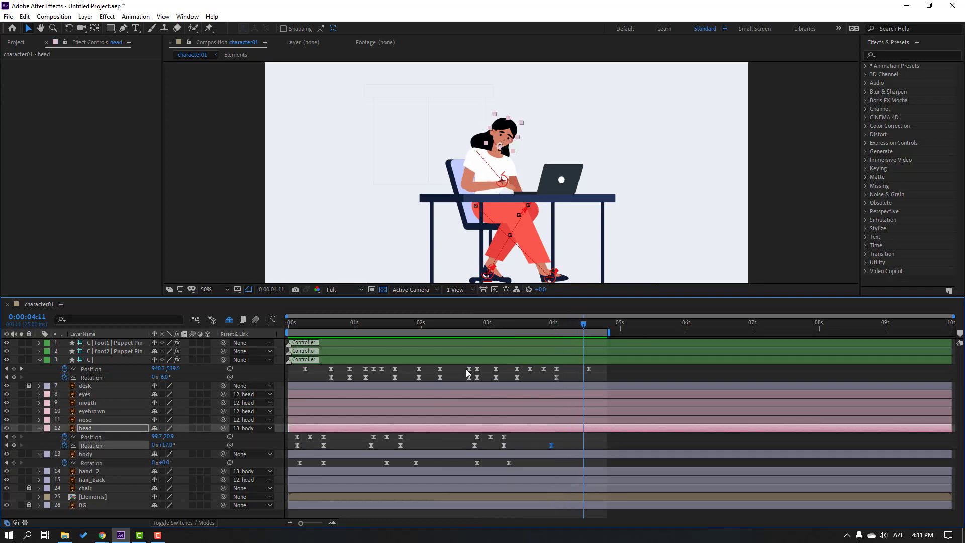
pyautogui.click(169, 446)
pyautogui.write('0')
pyautogui.press('Return')
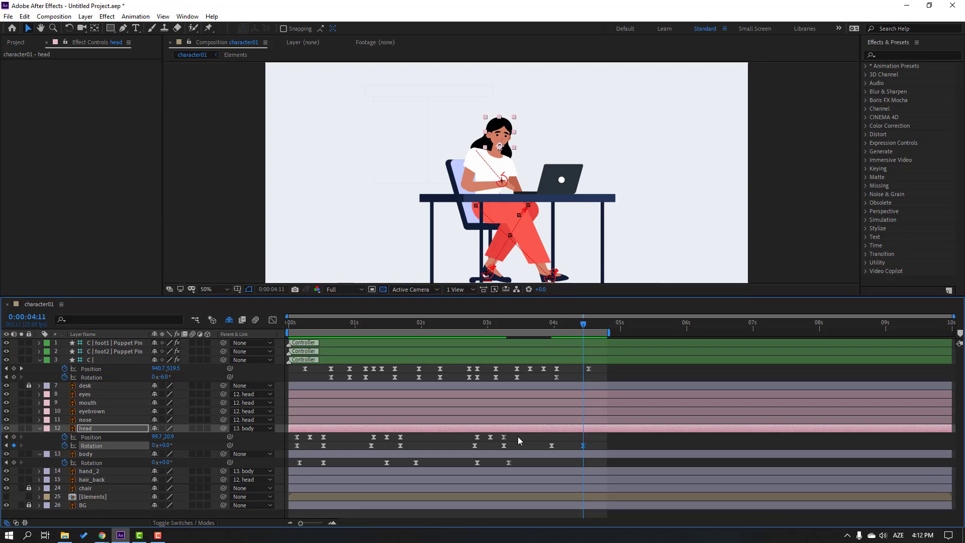
# Paste the copied head Position keyframes at 3:23 to repeat the earlier head motion
pyautogui.moveTo(520, 441); pyautogui.dragTo(464, 435)
pyautogui.click(549, 324)
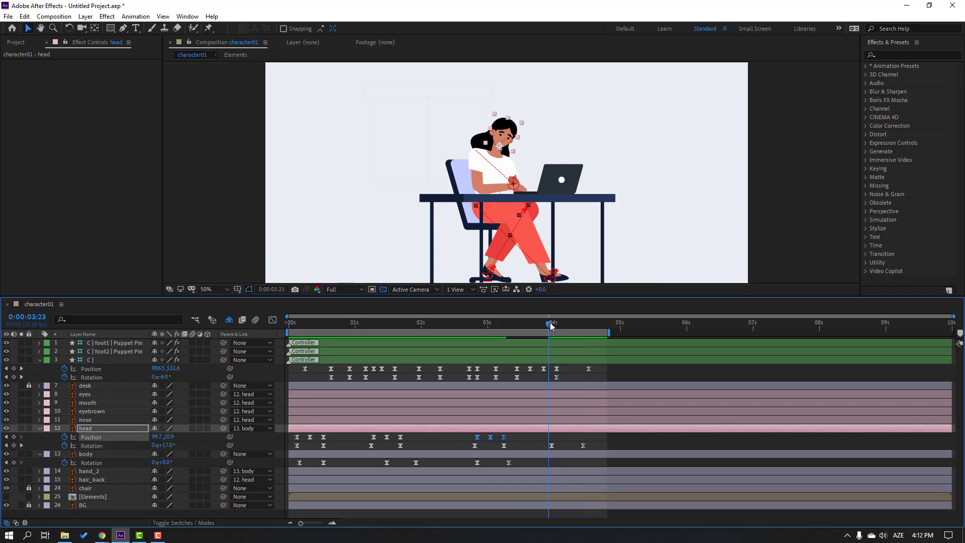
pyautogui.hotkey('ctrl', 'v')
pyautogui.moveTo(549, 324)
pyautogui.mouseDown()
pyautogui.moveTo(583, 326)
pyautogui.moveTo(552, 331)
pyautogui.mouseUp()
# Key the body Rotation at 3:24 and tilt the torso to -3° at 4:10
pyautogui.click(14, 463)
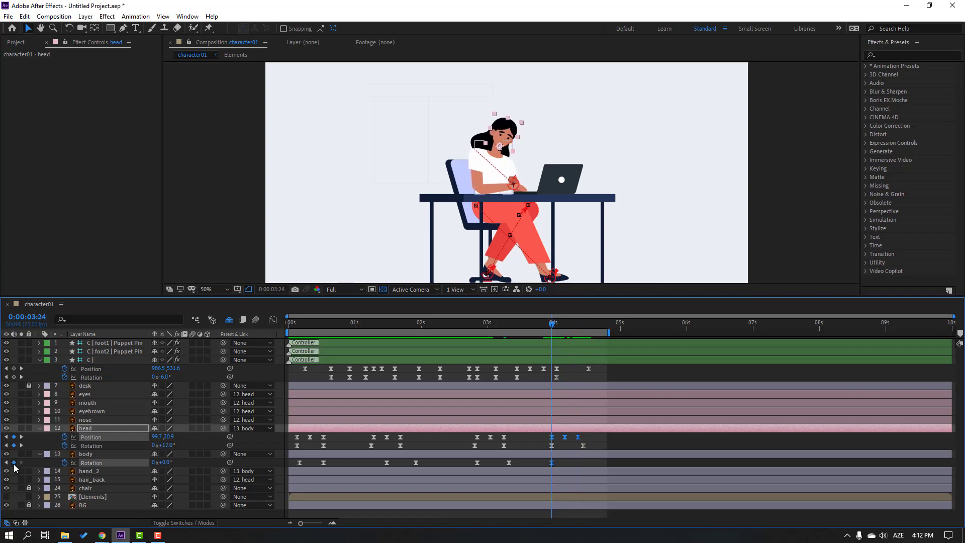
pyautogui.moveTo(562, 326); pyautogui.dragTo(581, 327)
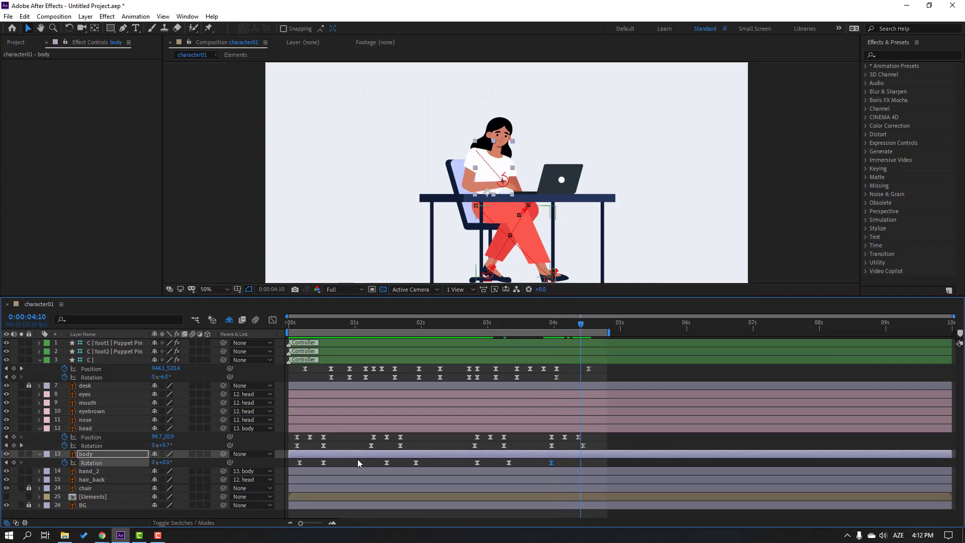
pyautogui.press('Return')
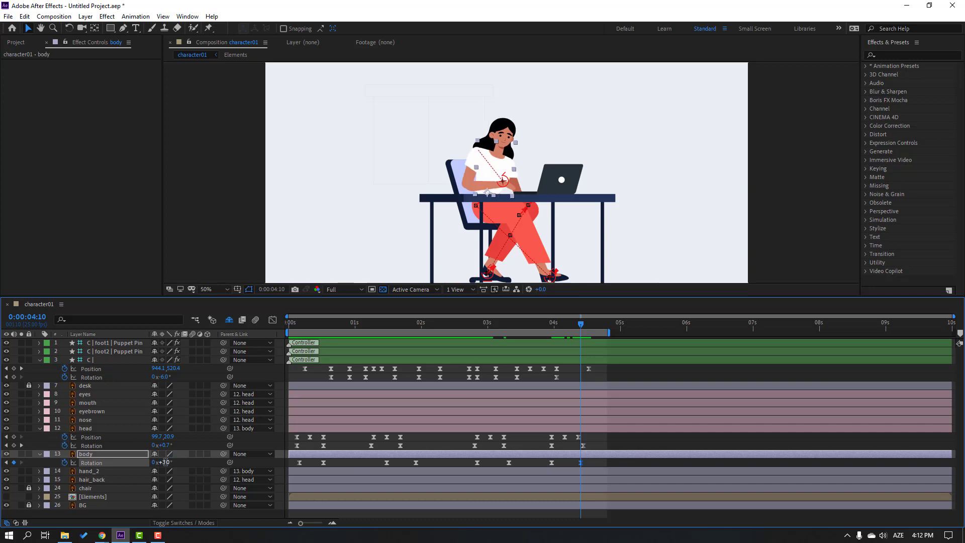
pyautogui.click(164, 463)
pyautogui.write('-3')
pyautogui.press('Return')
pyautogui.moveTo(464, 325); pyautogui.dragTo(589, 338)
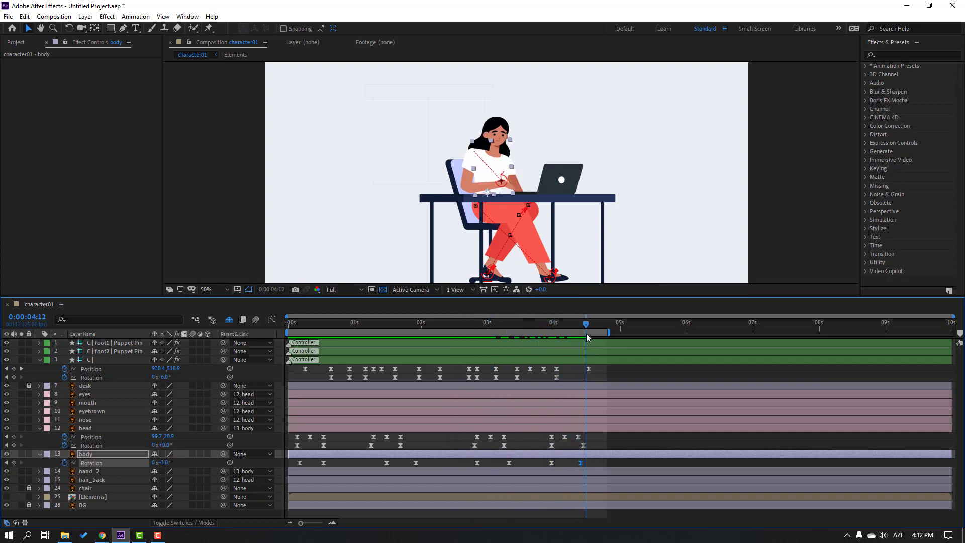
pyautogui.click(88, 472)
pyautogui.moveTo(313, 324)
pyautogui.mouseDown()
pyautogui.moveTo(292, 325)
pyautogui.moveTo(330, 329)
pyautogui.mouseUp()
# Key hand_2 Rotation at 0:06, swing it back to -8° at 0:15, and ease both keys
pyautogui.press('r')
pyautogui.click(65, 480)
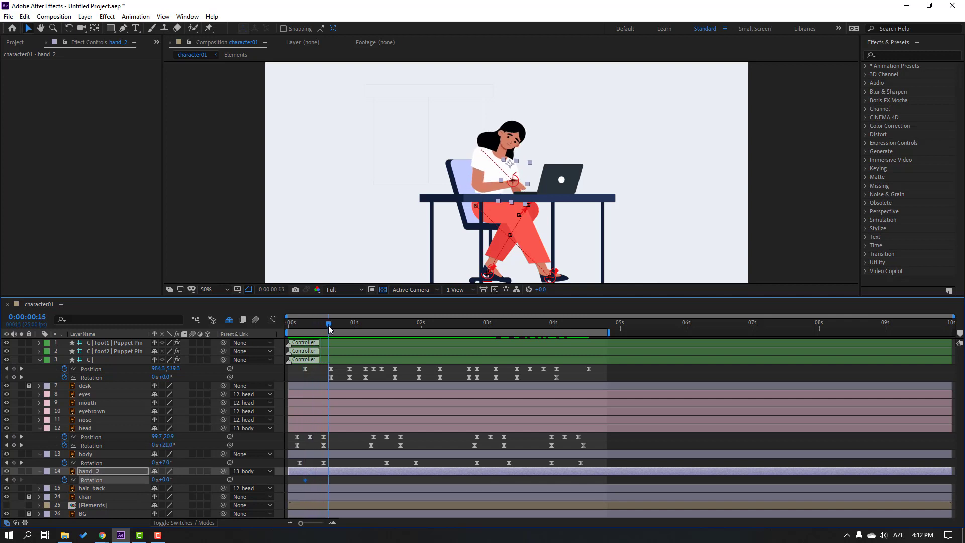
pyautogui.moveTo(167, 480); pyautogui.dragTo(164, 480)
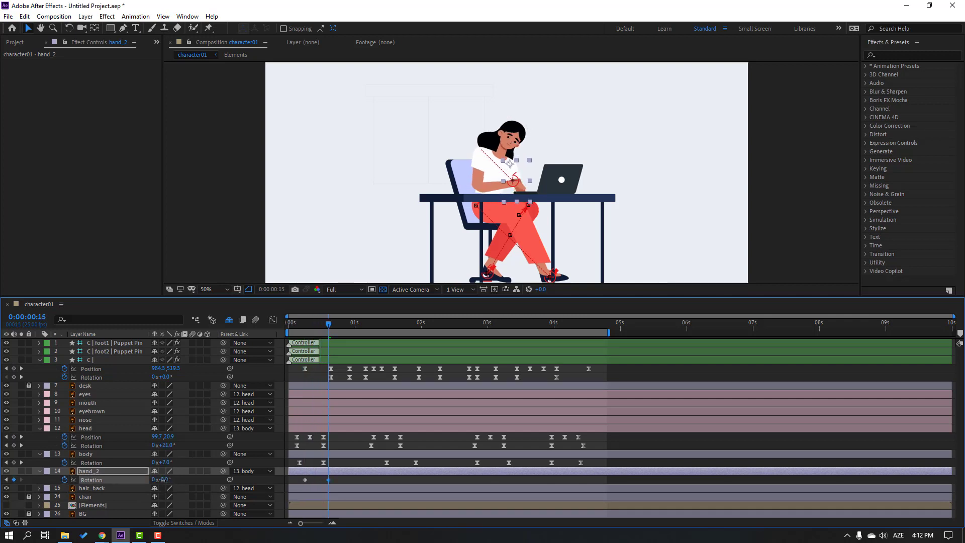
pyautogui.rightClick(306, 482)
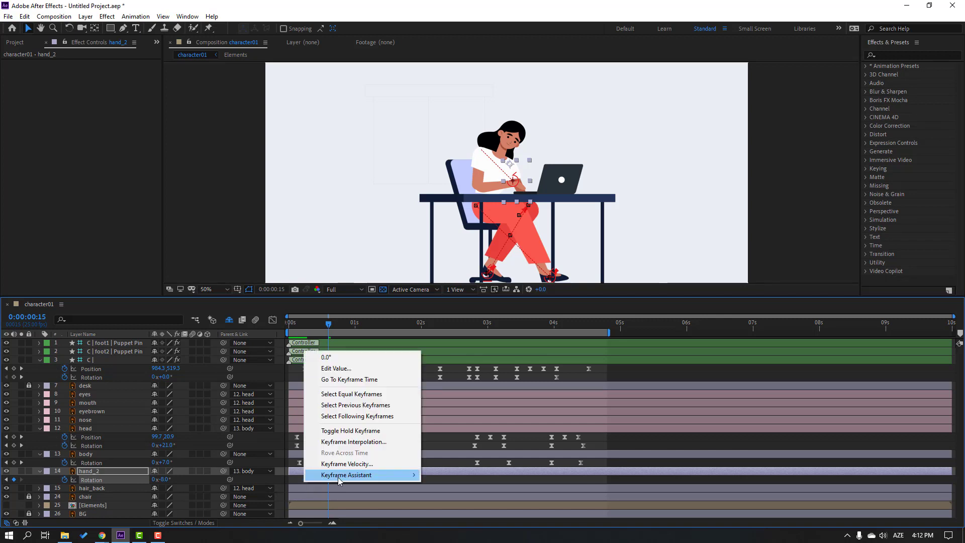
pyautogui.moveTo(338, 478)
pyautogui.click(453, 408)
pyautogui.click(391, 479)
pyautogui.press('space')
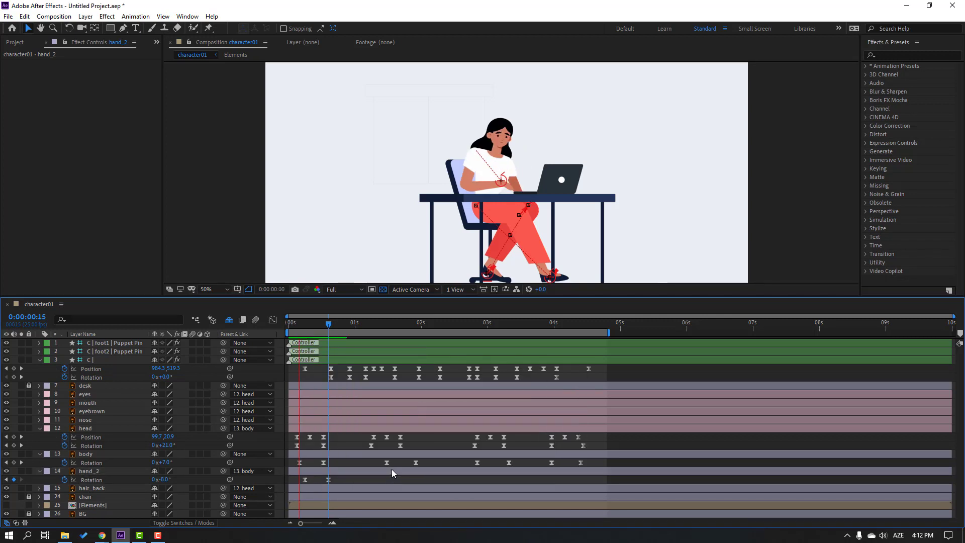
# Add a hand_2 Rotation key at 1:12 and swing the hand to +8° at 1:20
pyautogui.moveTo(368, 322); pyautogui.dragTo(409, 326)
pyautogui.click(13, 480)
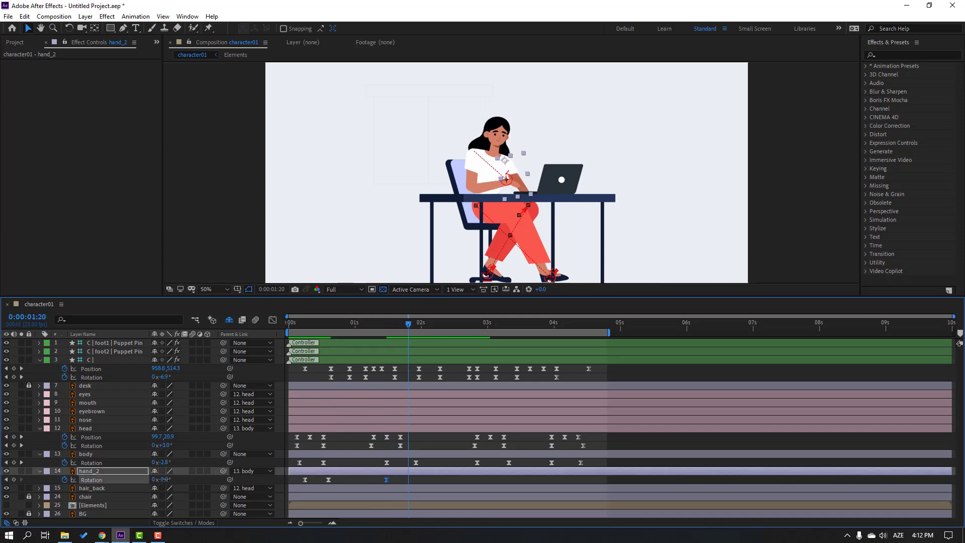
pyautogui.moveTo(165, 479); pyautogui.dragTo(173, 480)
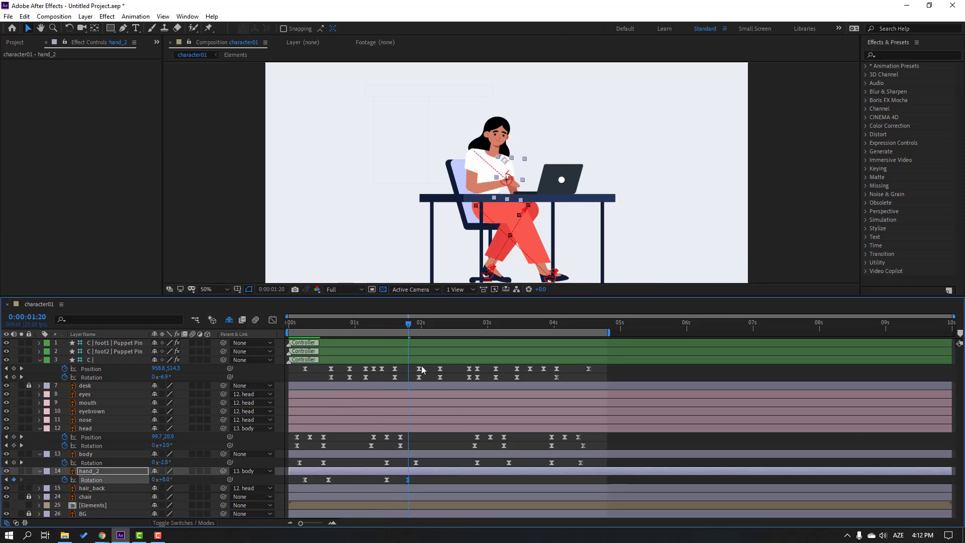
pyautogui.press('space')
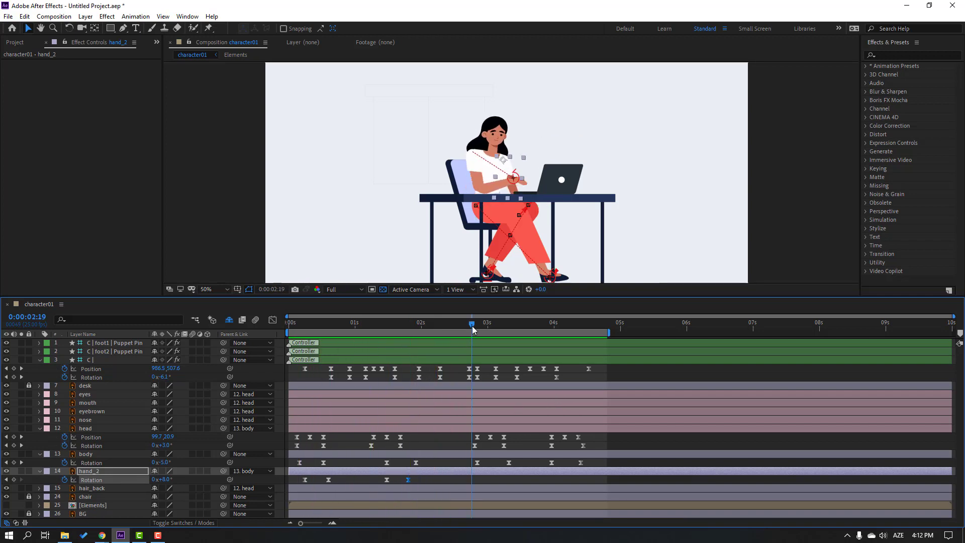
pyautogui.press('space')
# Set hand_2 Rotation to +2° at 3:13 and settle it to 0° near 4:14
pyautogui.press('pagedown')
pyautogui.press('pagedown')
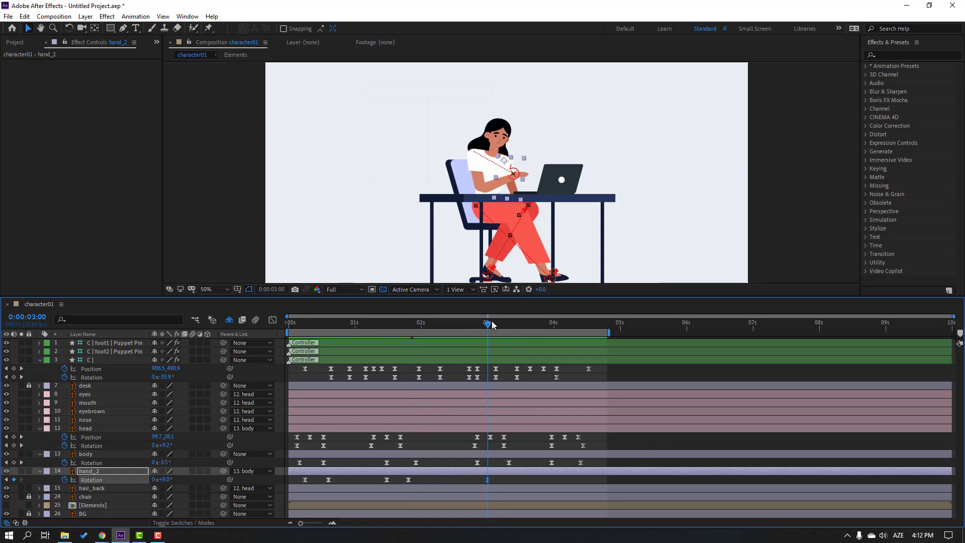
pyautogui.moveTo(493, 325); pyautogui.dragTo(523, 325)
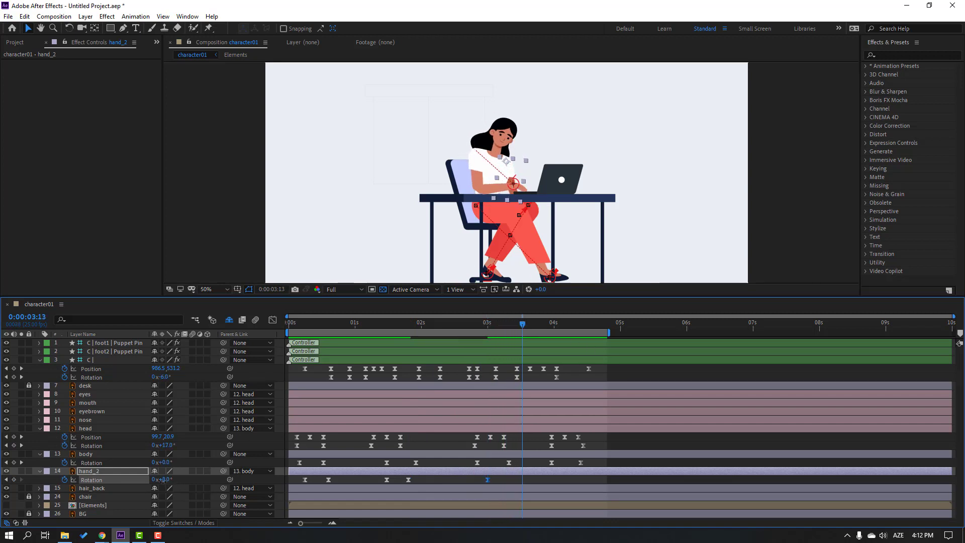
pyautogui.moveTo(163, 480); pyautogui.dragTo(160, 480)
pyautogui.moveTo(544, 330); pyautogui.dragTo(589, 327)
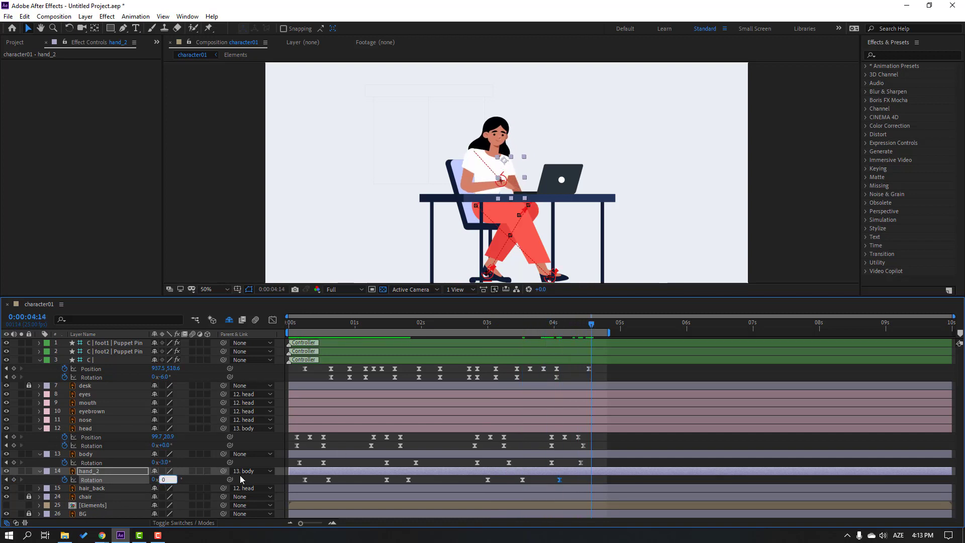
pyautogui.write('0')
pyautogui.press('Return')
pyautogui.click(613, 475)
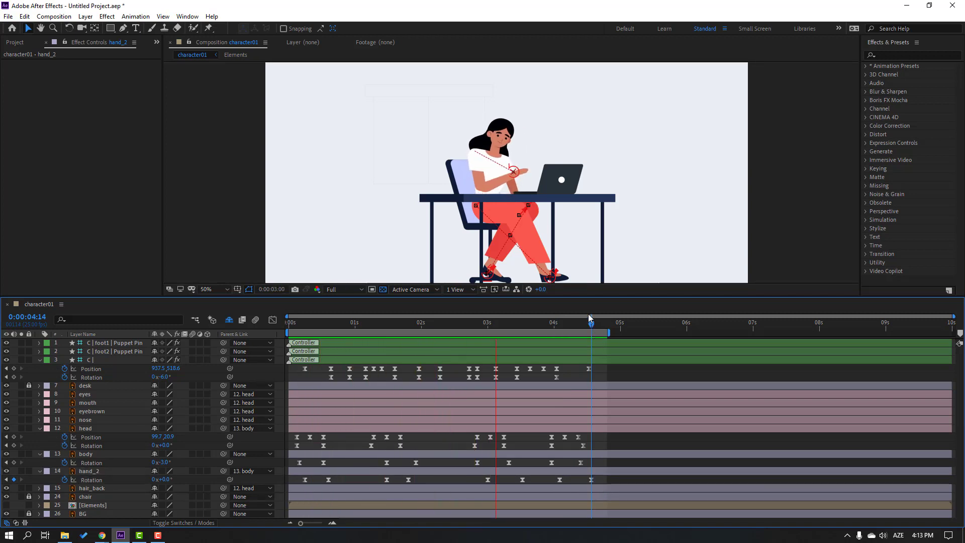
pyautogui.moveTo(350, 324); pyautogui.dragTo(265, 325)
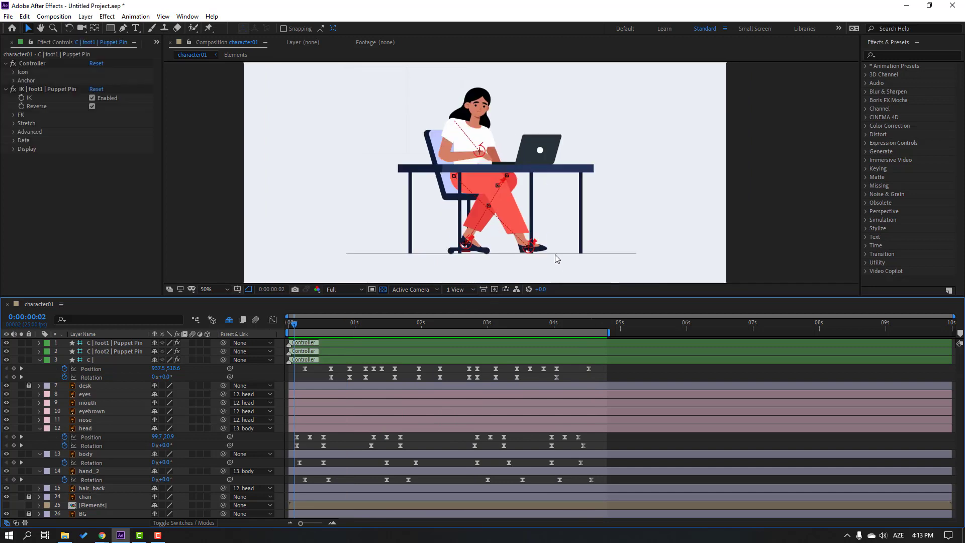
# Start foot1 Position keyframes at 0:04 and nudge the foot slightly right at 0:10
pyautogui.click(529, 246)
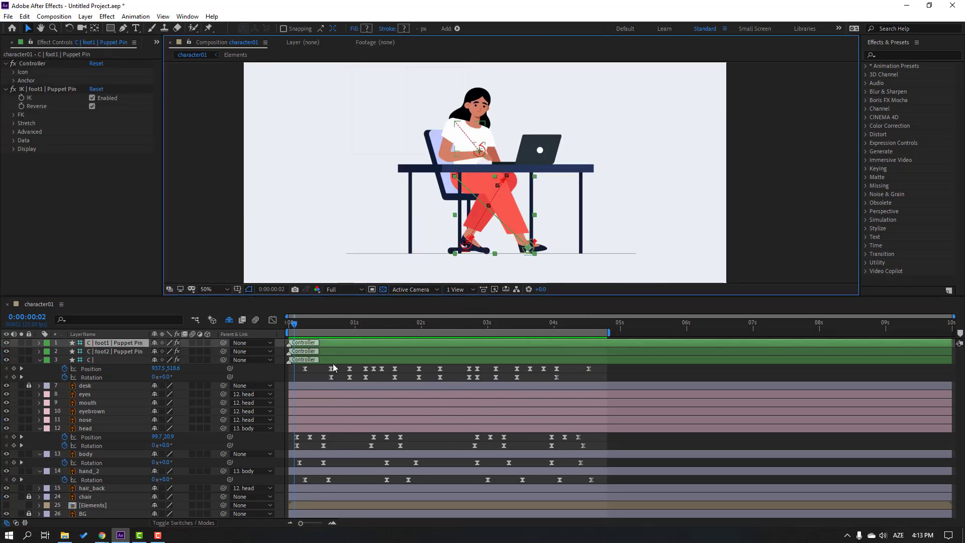
pyautogui.press('p')
pyautogui.moveTo(295, 326); pyautogui.dragTo(300, 324)
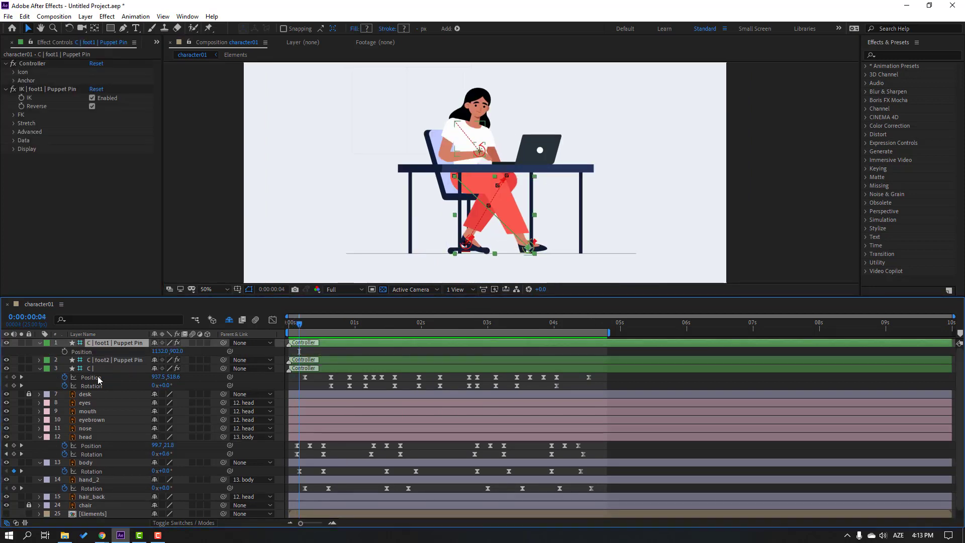
pyautogui.click(64, 352)
pyautogui.click(316, 327)
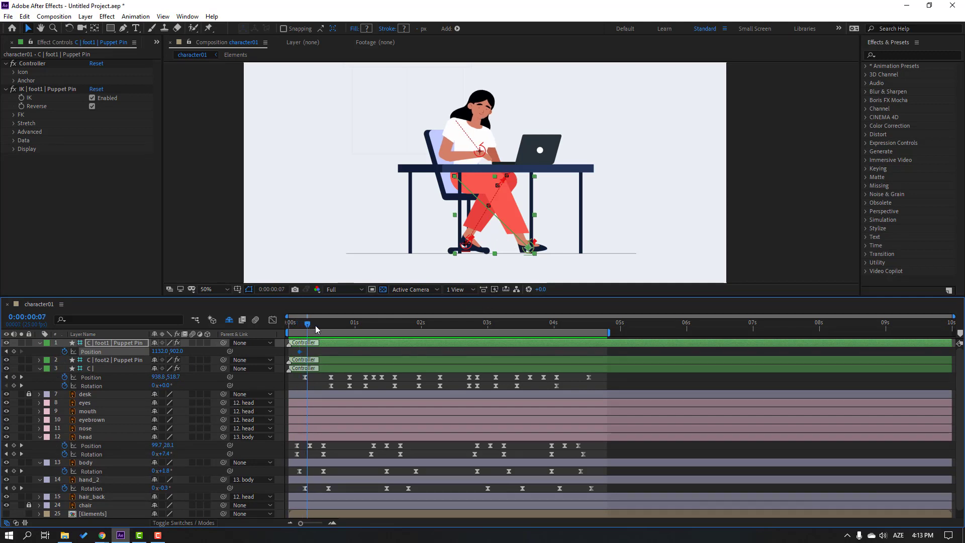
pyautogui.moveTo(158, 351); pyautogui.dragTo(160, 352)
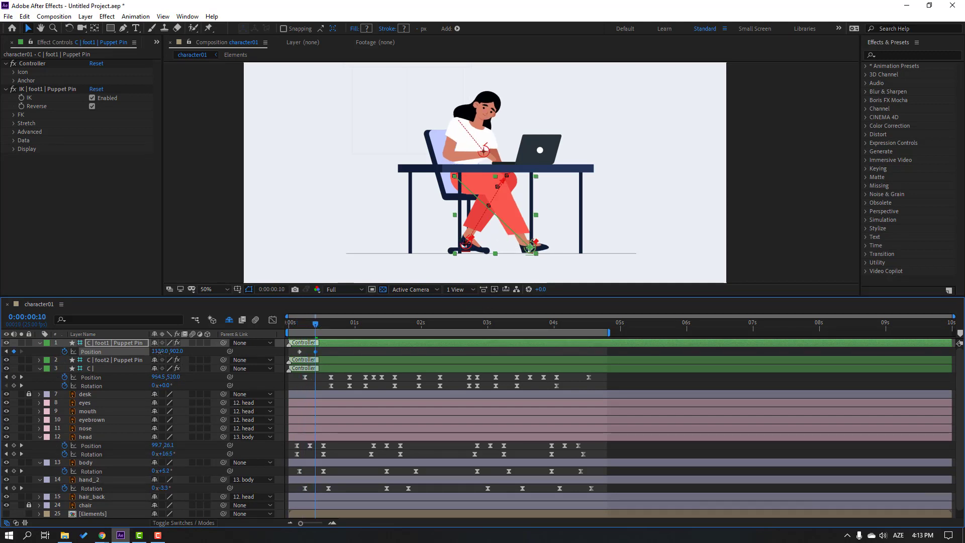
# Slide foot1 left to X 1121 at 2:03 and repeat the starting position at 3:19
pyautogui.moveTo(316, 326); pyautogui.dragTo(368, 326)
pyautogui.click(402, 325)
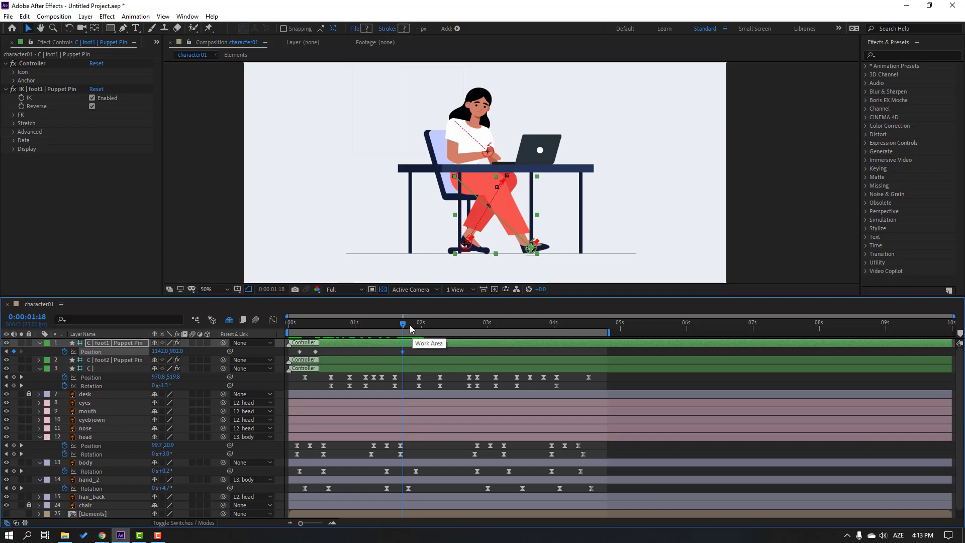
pyautogui.click(431, 324)
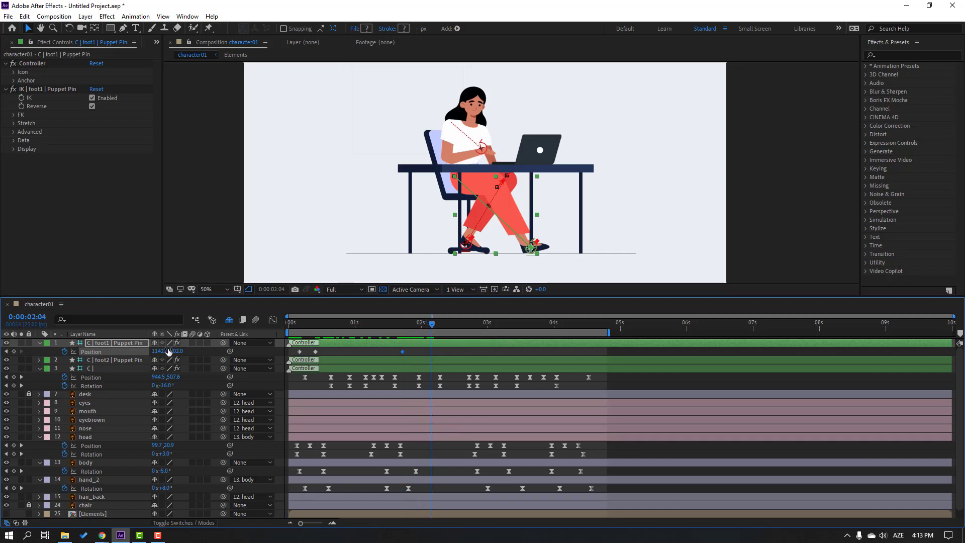
pyautogui.moveTo(159, 351); pyautogui.dragTo(149, 348)
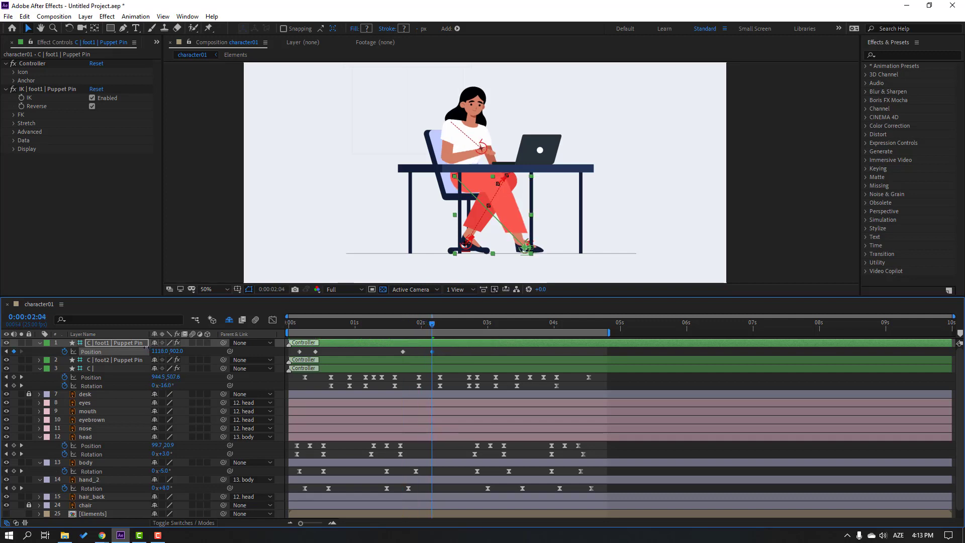
pyautogui.moveTo(432, 323); pyautogui.dragTo(509, 323)
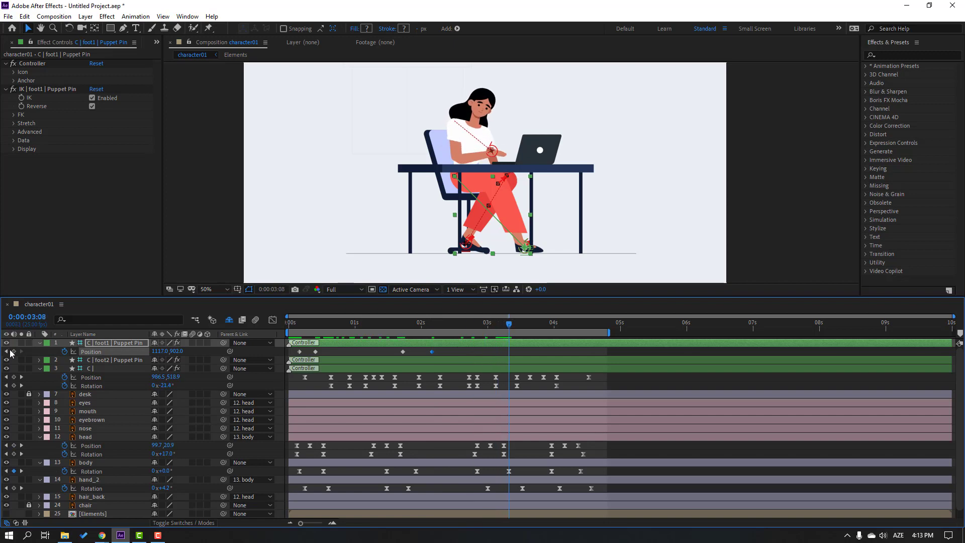
pyautogui.click(539, 325)
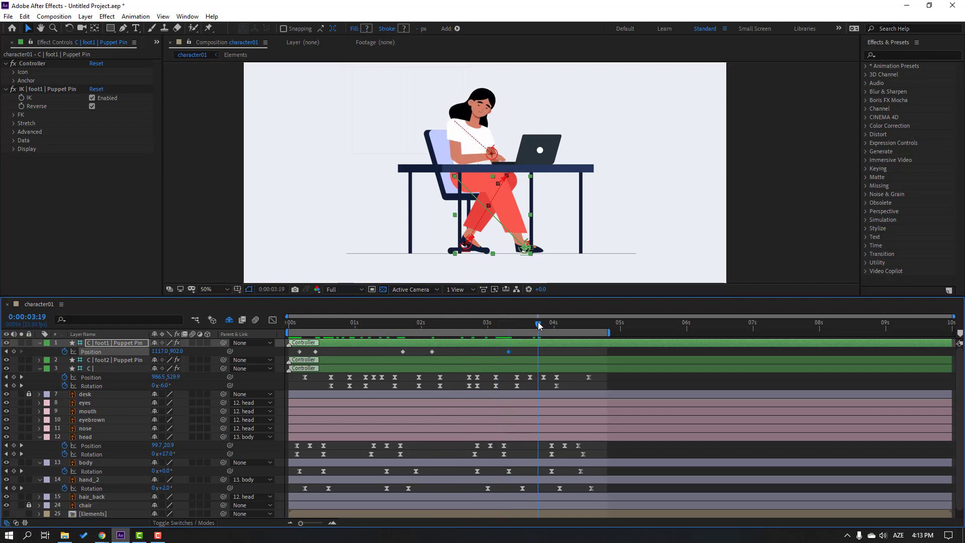
pyautogui.click(301, 351)
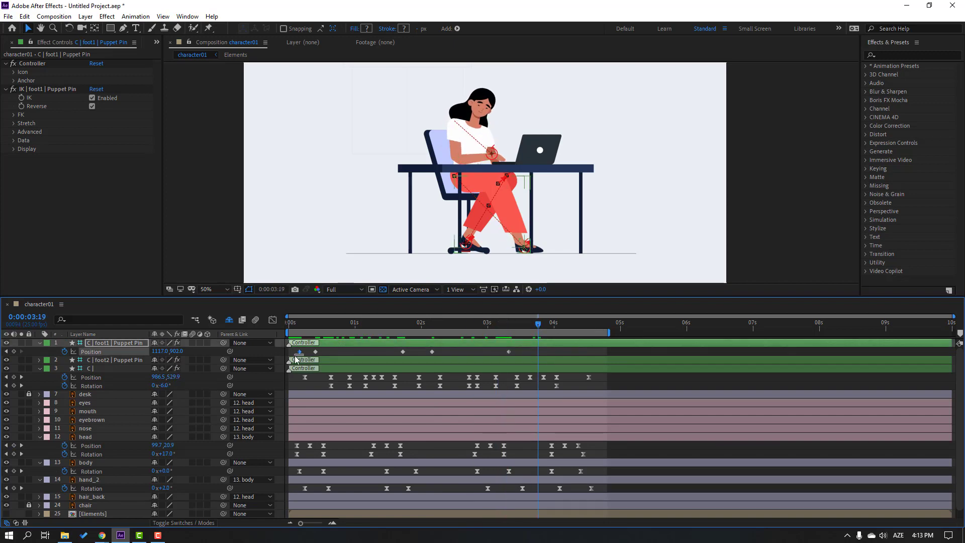
pyautogui.hotkey('ctrl', 'v')
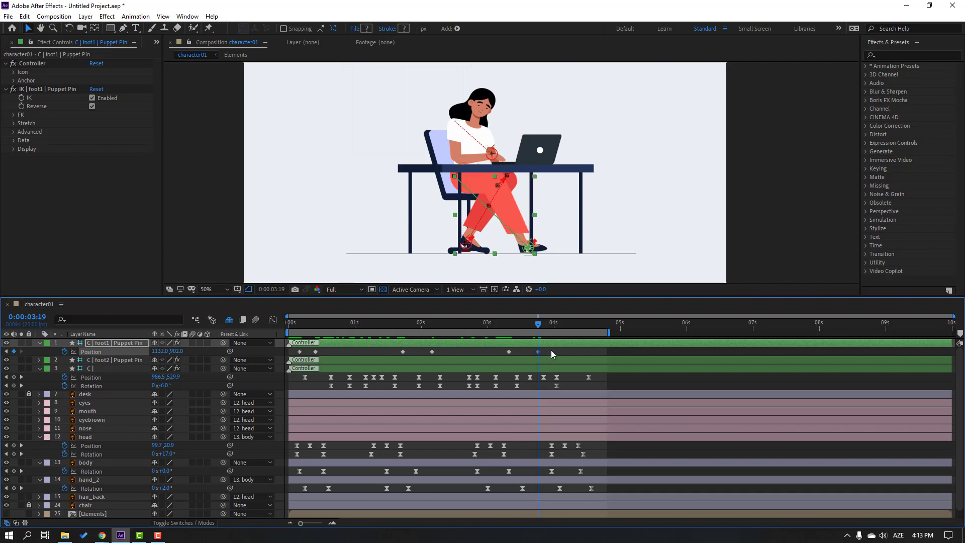
# Apply Easy Ease In to all foot1 Position keyframes and preview the motion
pyautogui.moveTo(551, 353); pyautogui.dragTo(293, 358)
pyautogui.rightClick(300, 356)
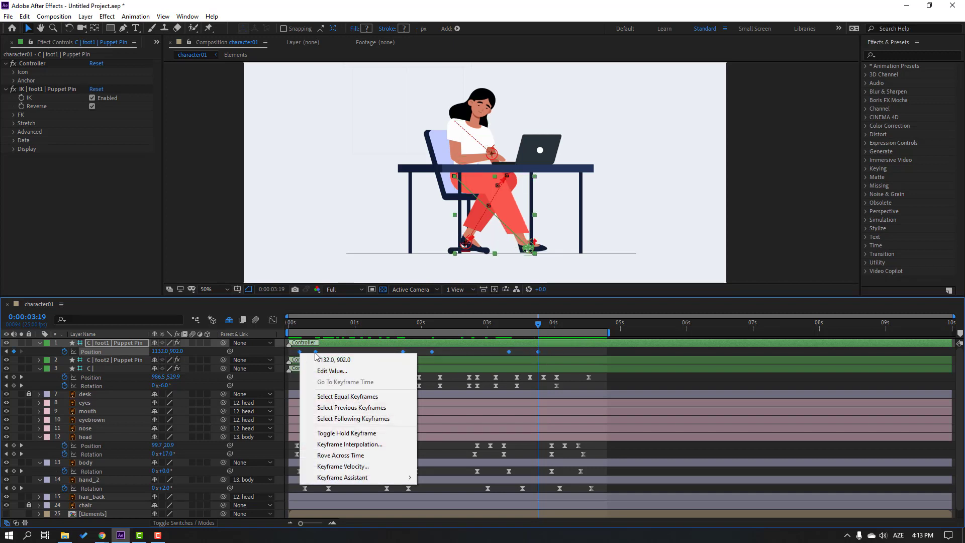
pyautogui.moveTo(352, 477)
pyautogui.click(456, 421)
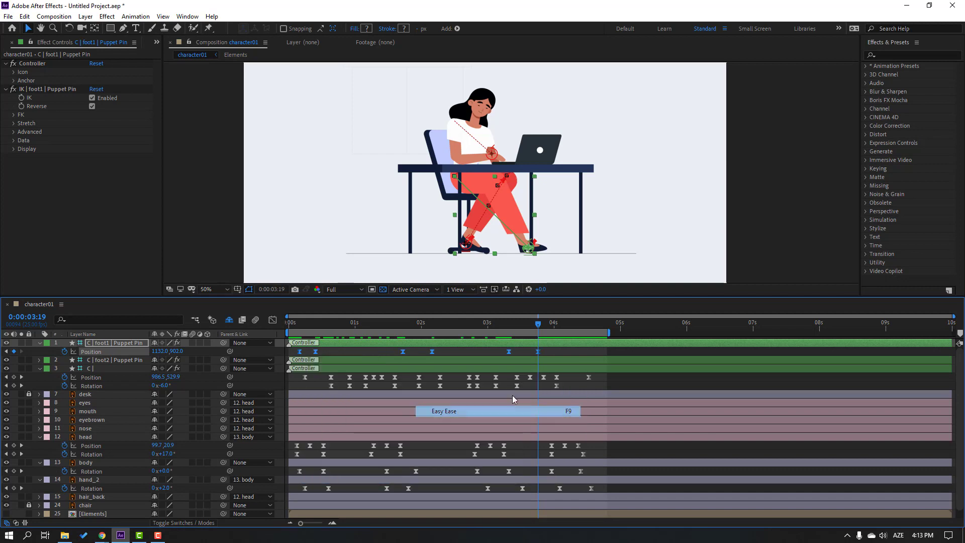
pyautogui.click(623, 352)
pyautogui.press('space')
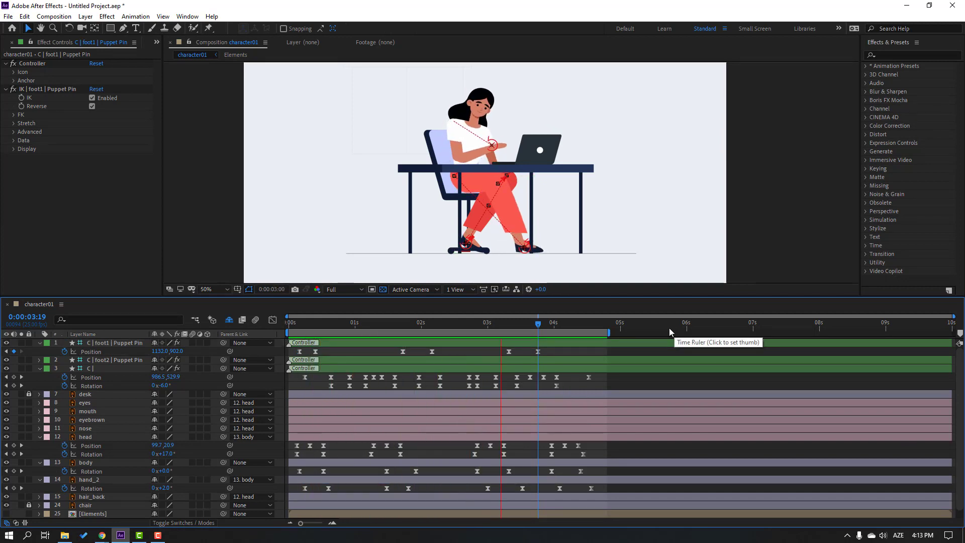
pyautogui.click(625, 357)
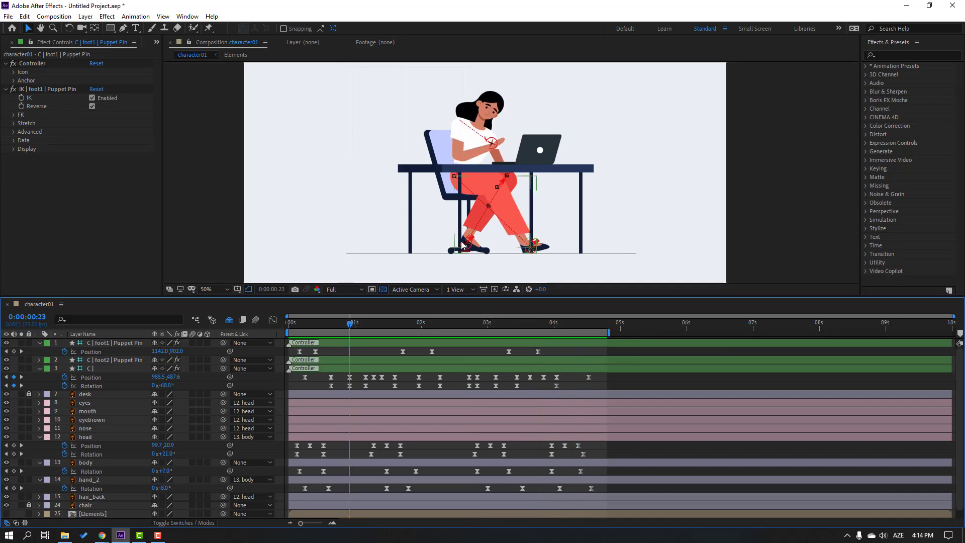
# Key foot2 Position, shifting X to 866 at 1:10 and 885 at 3:01
pyautogui.click(112, 361)
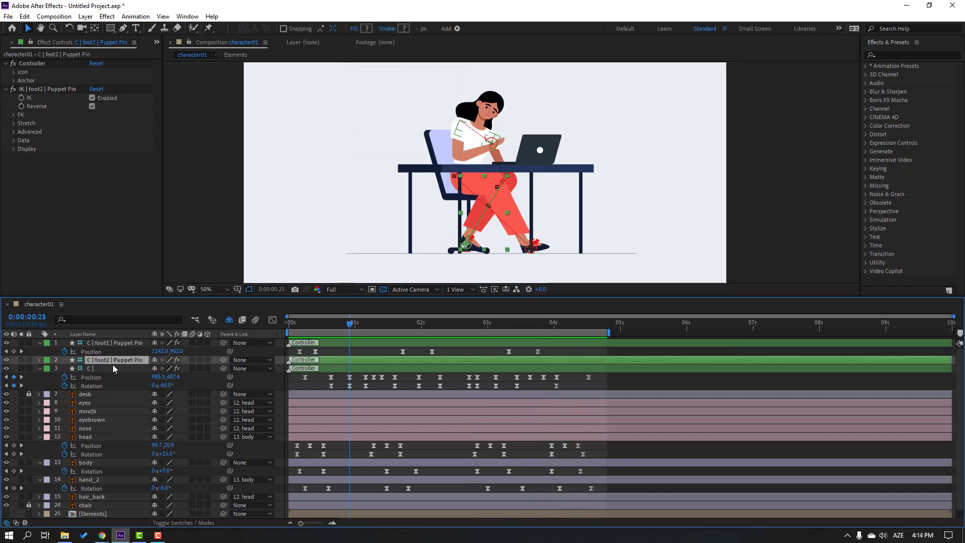
pyautogui.press('p')
pyautogui.click(65, 369)
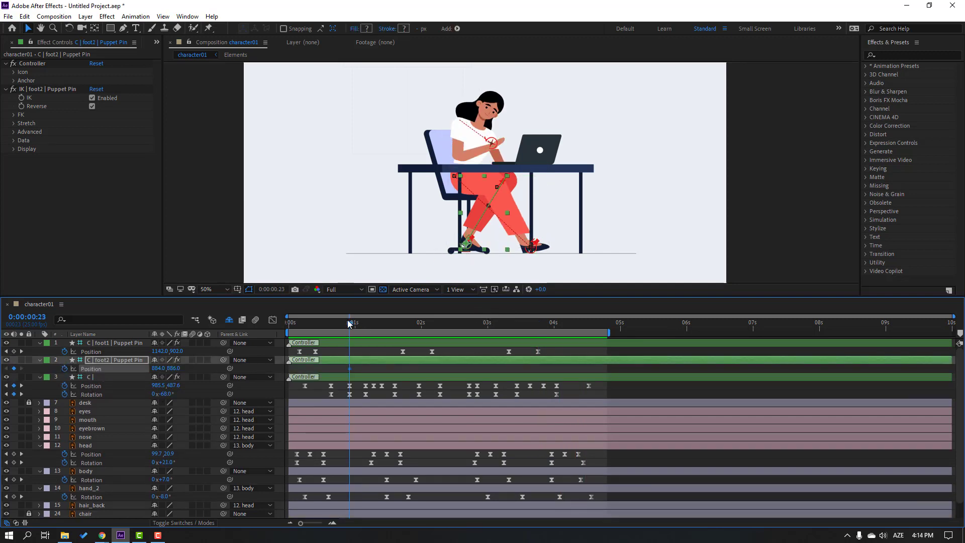
pyautogui.moveTo(363, 325); pyautogui.dragTo(382, 327)
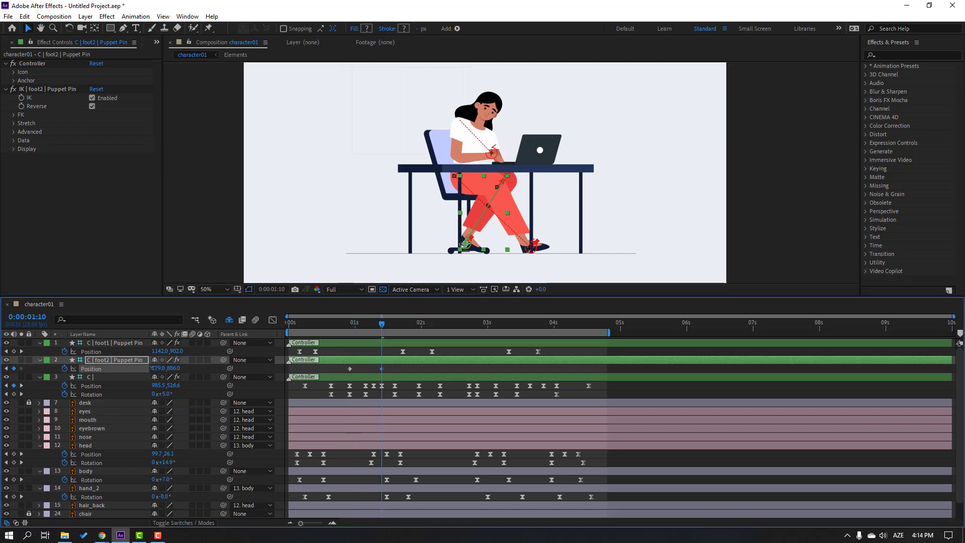
pyautogui.moveTo(155, 369); pyautogui.dragTo(144, 365)
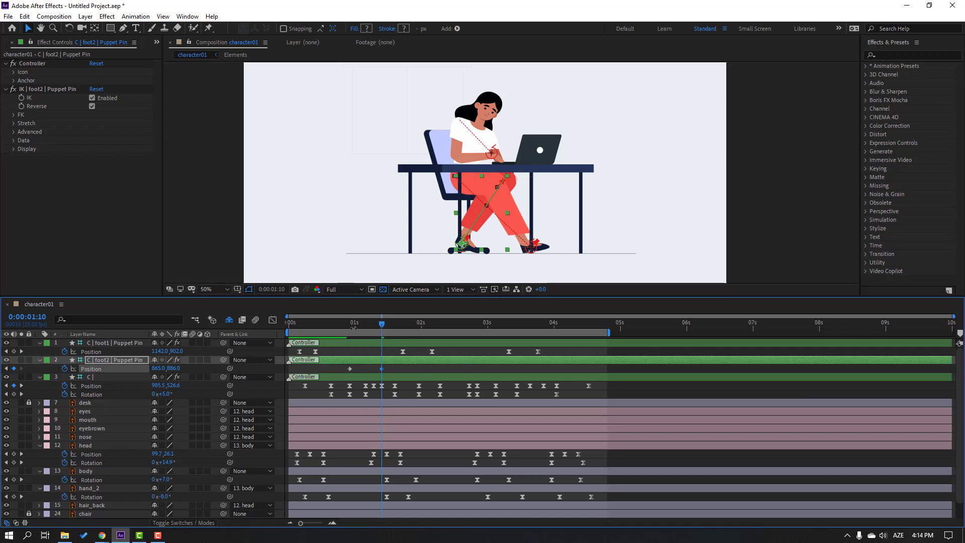
pyautogui.moveTo(325, 324); pyautogui.dragTo(463, 329)
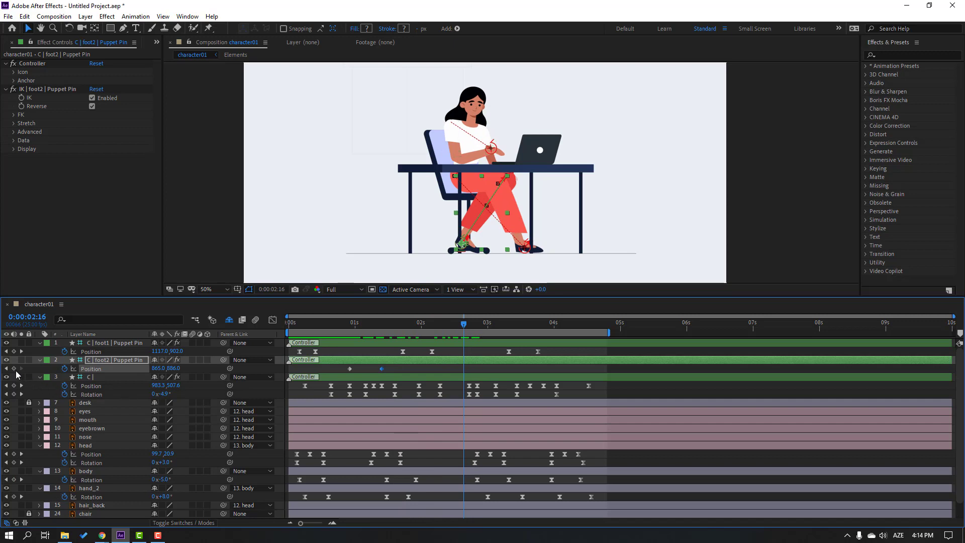
pyautogui.click(490, 324)
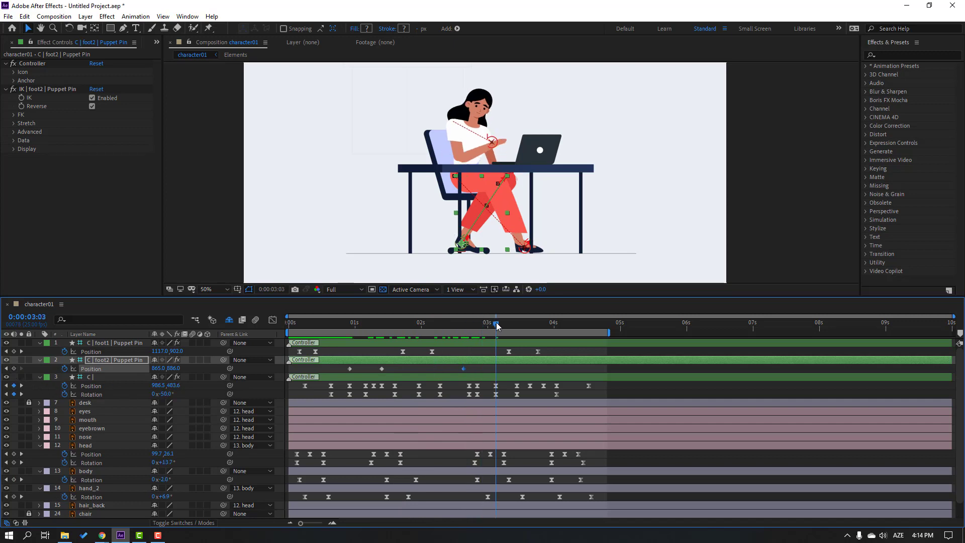
pyautogui.moveTo(156, 369); pyautogui.dragTo(166, 370)
# Apply Easy Ease to all four foot2 Position keyframes and preview
pyautogui.moveTo(503, 364); pyautogui.dragTo(346, 374)
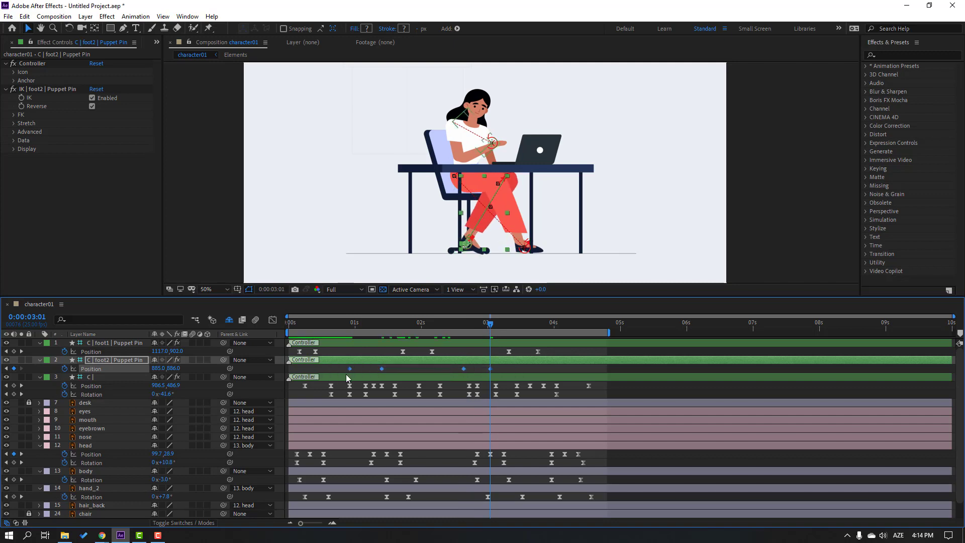
pyautogui.rightClick(349, 371)
pyautogui.moveTo(410, 503)
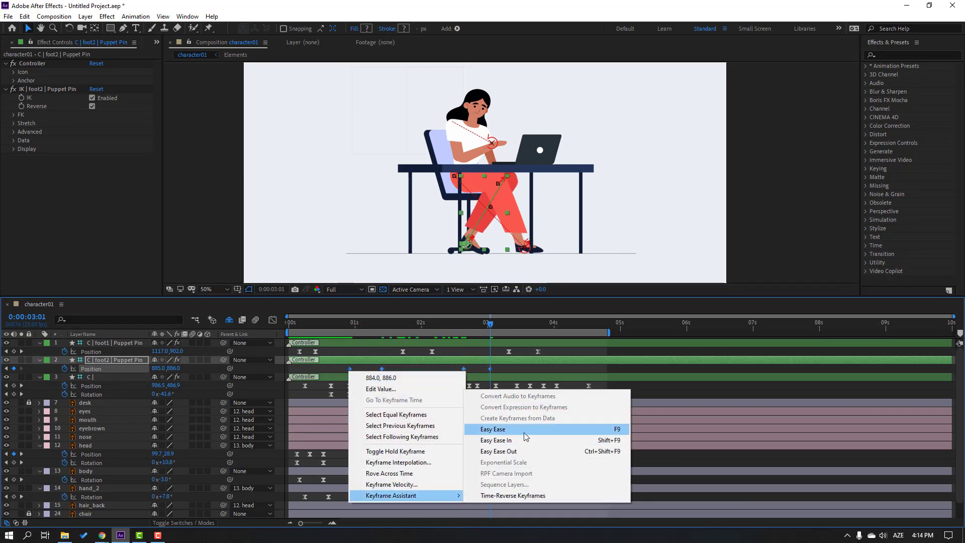
pyautogui.click(493, 430)
pyautogui.press('space')
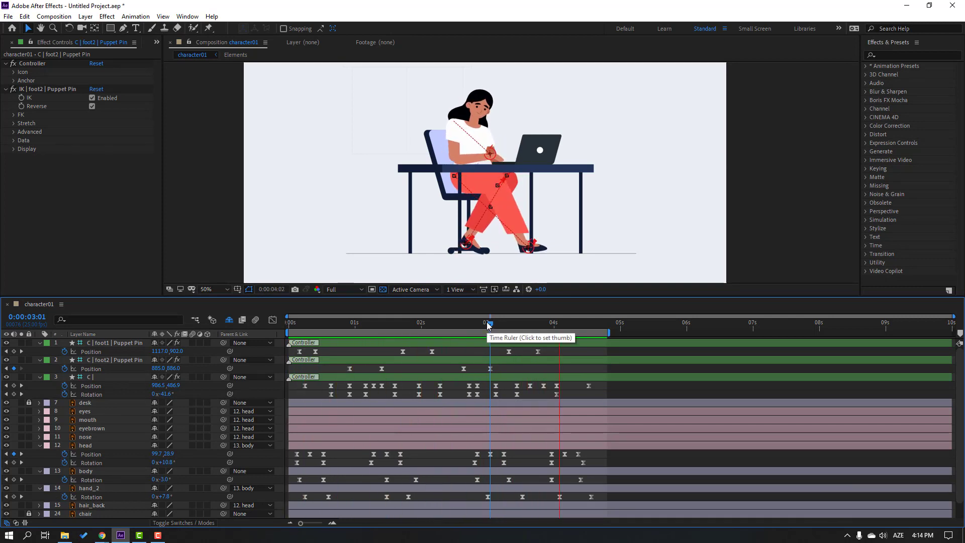
pyautogui.moveTo(489, 323)
pyautogui.mouseDown()
pyautogui.moveTo(452, 320)
pyautogui.moveTo(491, 327)
pyautogui.mouseUp()
# Lower foot2's 3:01 X to about 879 and add an eased key at 4:12 with X 884
pyautogui.click(490, 369)
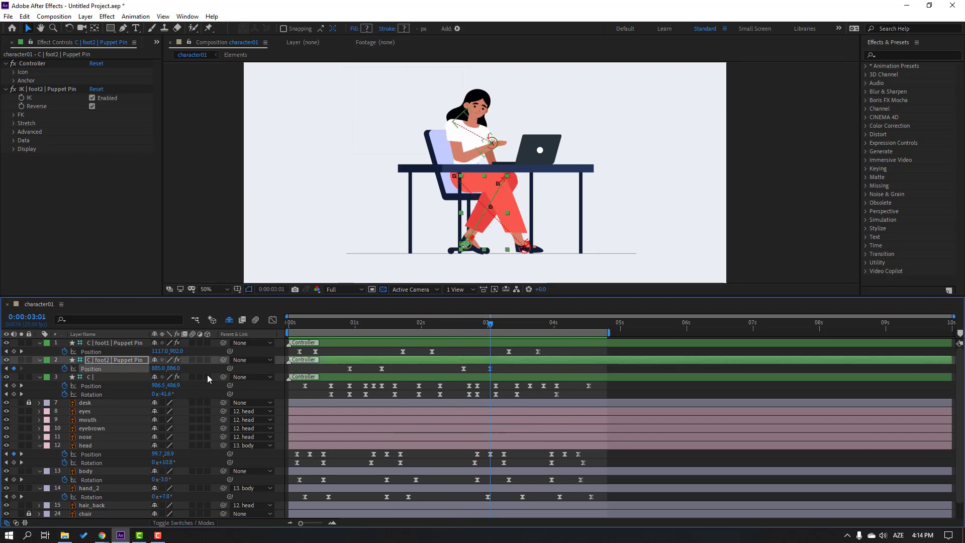
pyautogui.moveTo(159, 369); pyautogui.dragTo(158, 369)
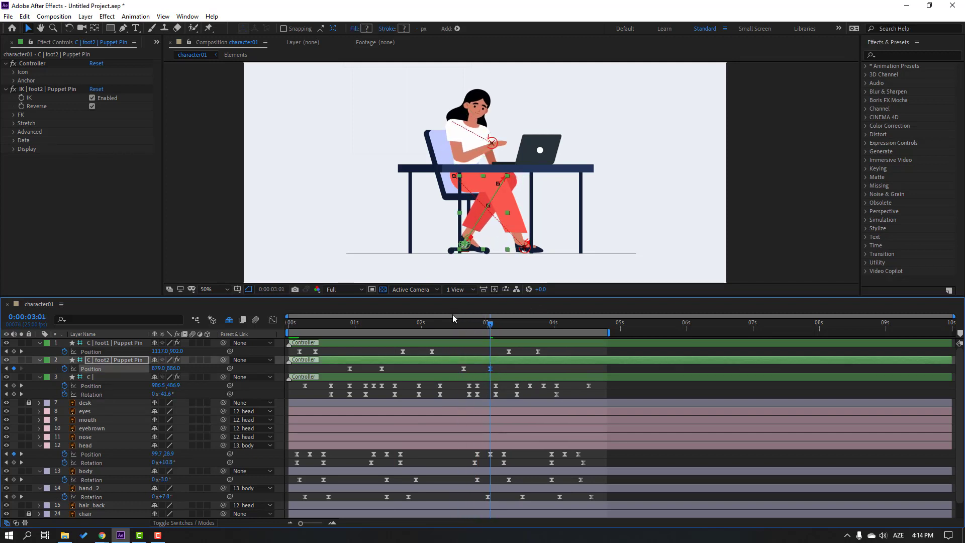
pyautogui.press('space')
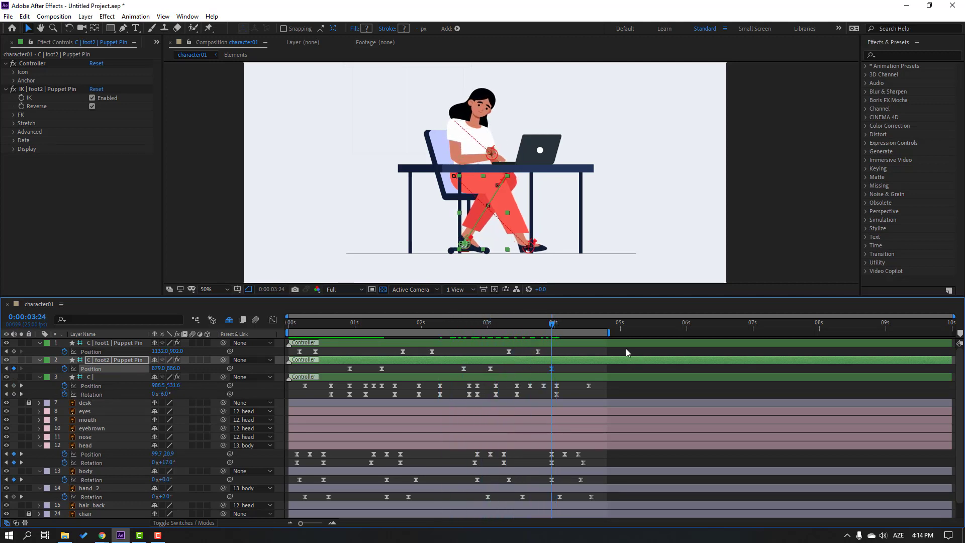
pyautogui.click(350, 369)
pyautogui.hotkey('ctrl', 'c')
pyautogui.hotkey('ctrl', 'v')
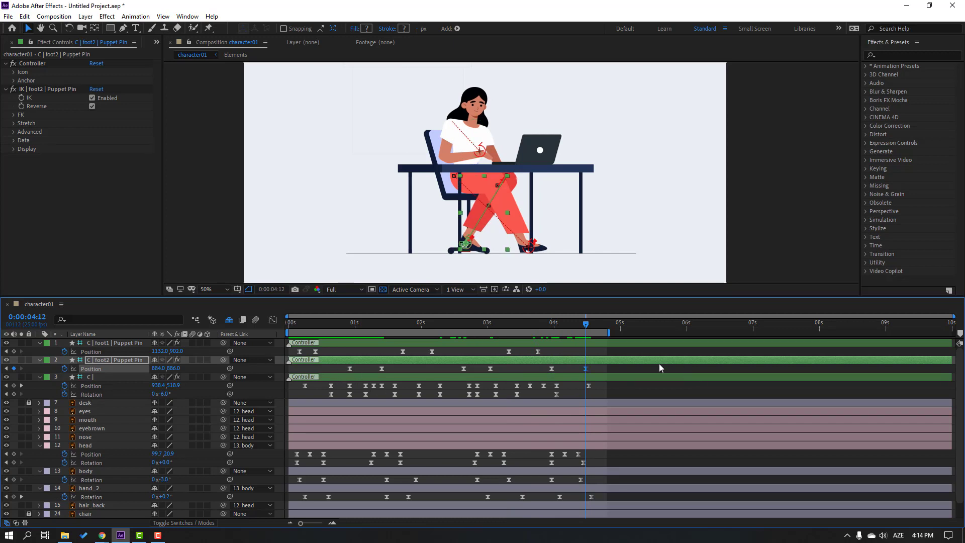
pyautogui.click(659, 364)
pyautogui.press('space')
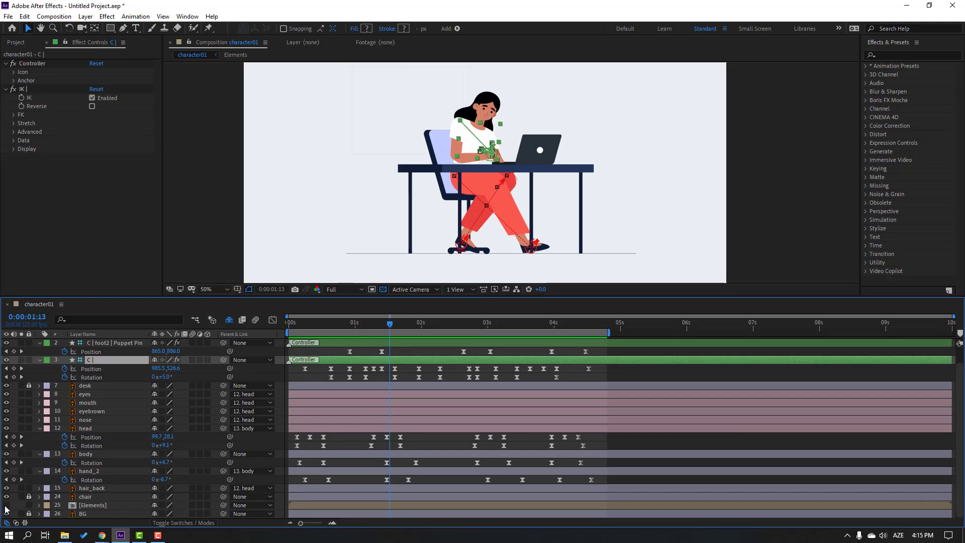
# Open the Elements precomp and the Animation Composer 3 panel at Starter Presets > Transitions - 2D Layer
pyautogui.doubleClick(93, 506)
pyautogui.scroll(2, 565, 136)
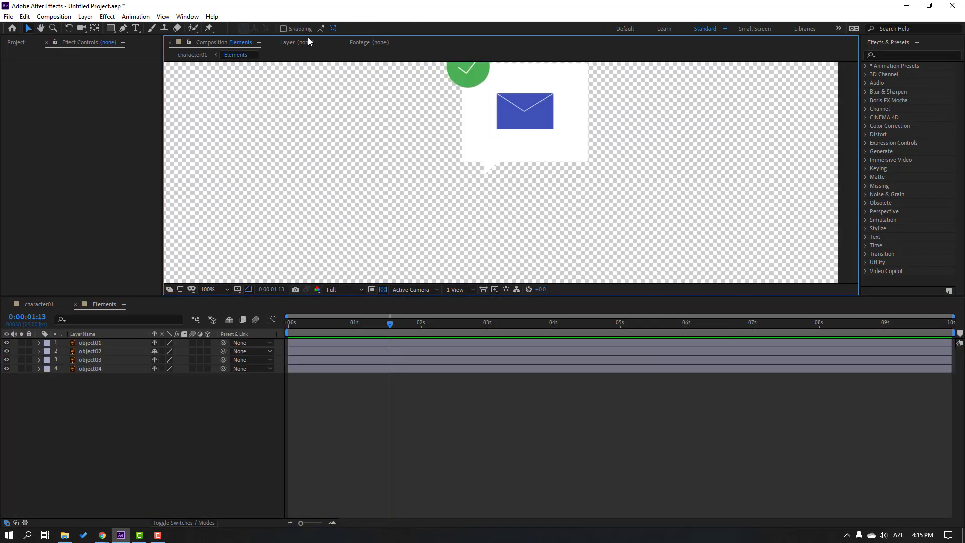
pyautogui.click(194, 16)
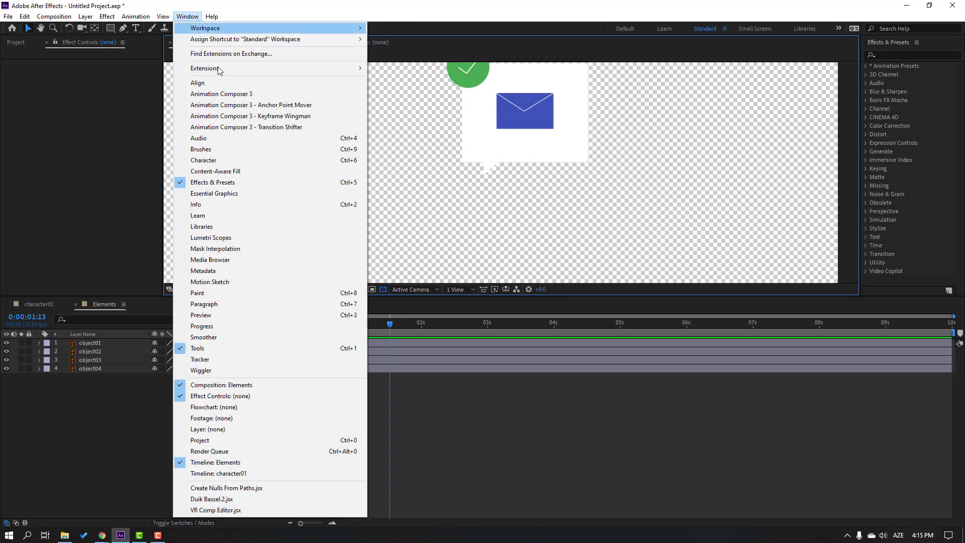
pyautogui.click(251, 94)
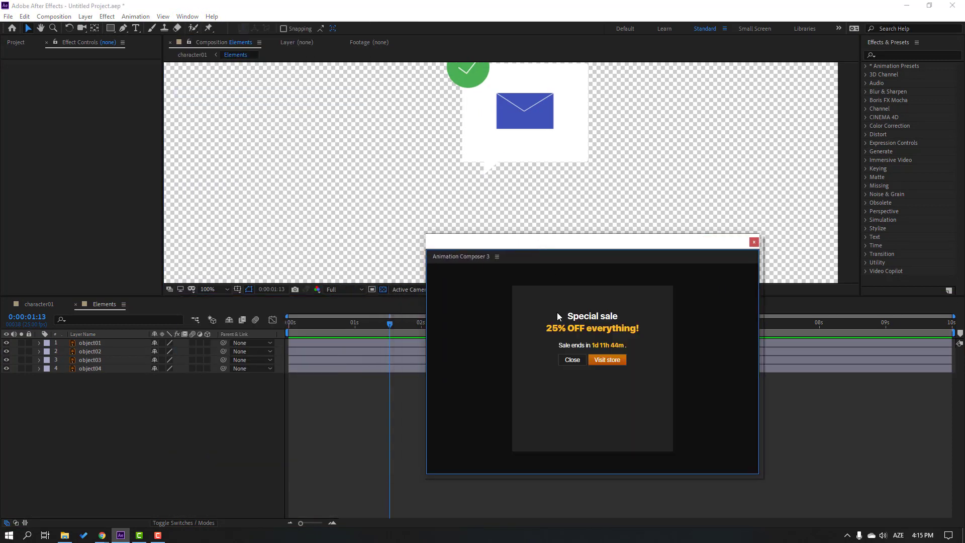
pyautogui.click(574, 434)
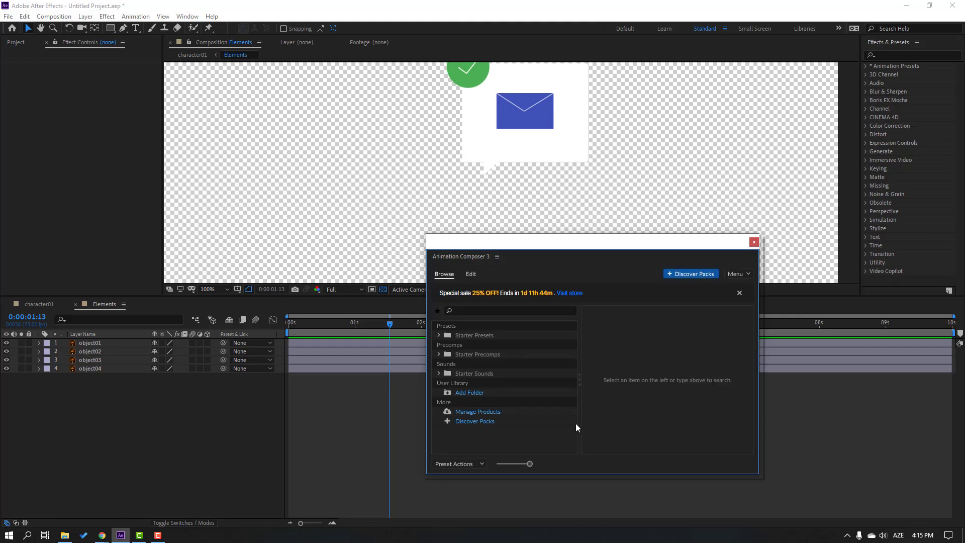
pyautogui.click(439, 335)
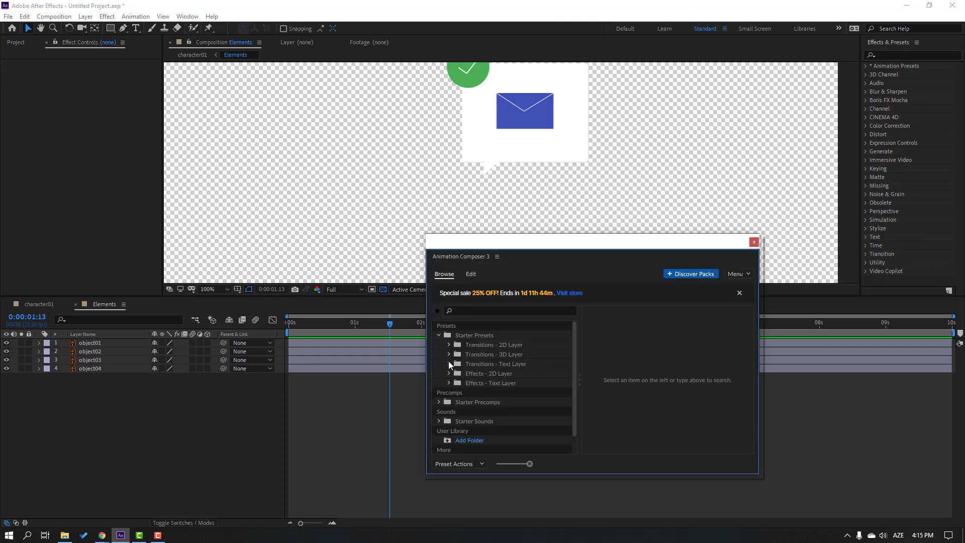
pyautogui.click(449, 345)
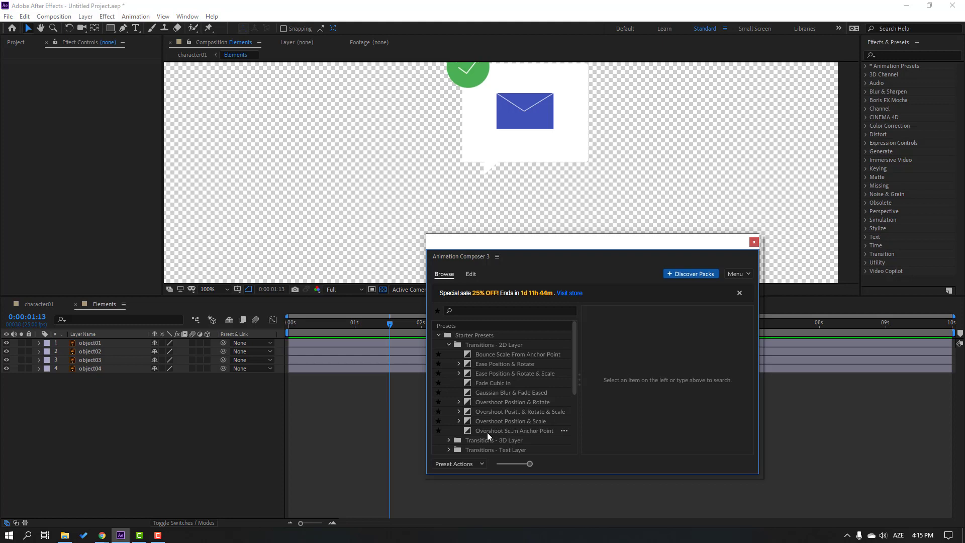
# Move the object04 bubble's anchor point to its lower-left tail and finish naming object04
pyautogui.click(478, 171)
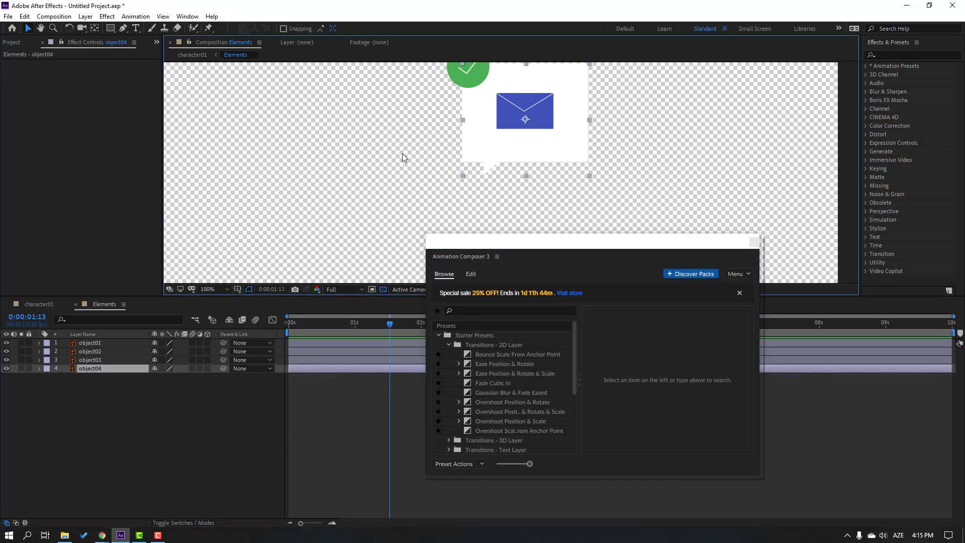
pyautogui.click(94, 27)
pyautogui.moveTo(524, 124); pyautogui.dragTo(486, 174)
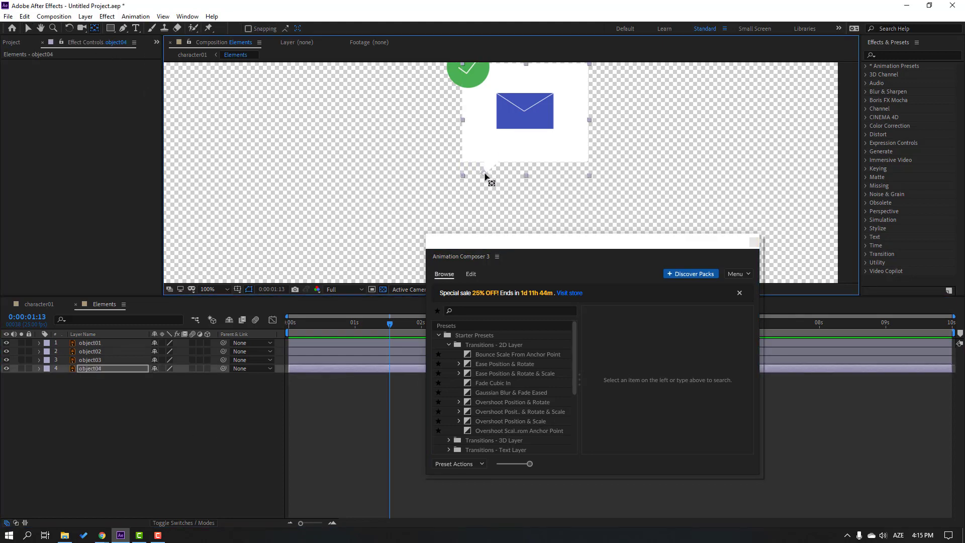
pyautogui.moveTo(470, 244); pyautogui.dragTo(482, 311)
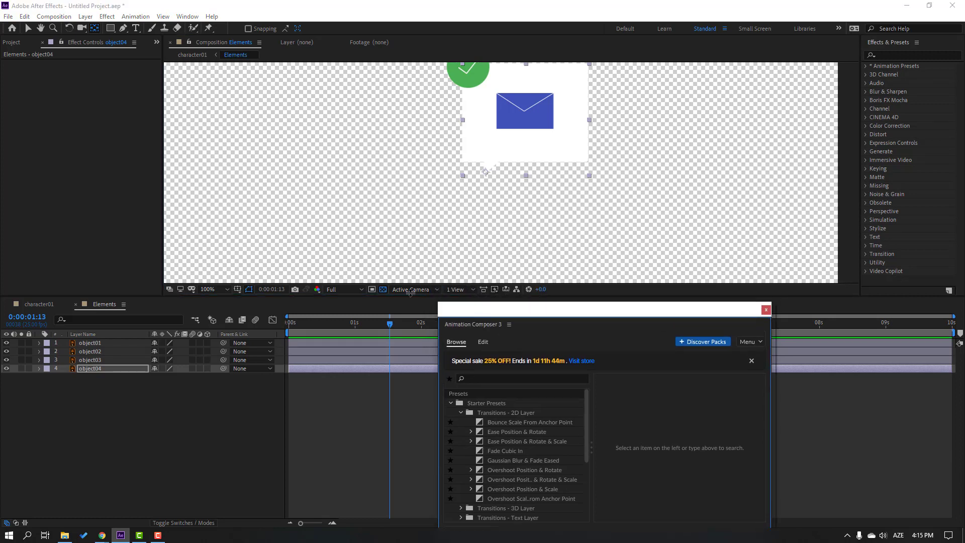
pyautogui.click(382, 291)
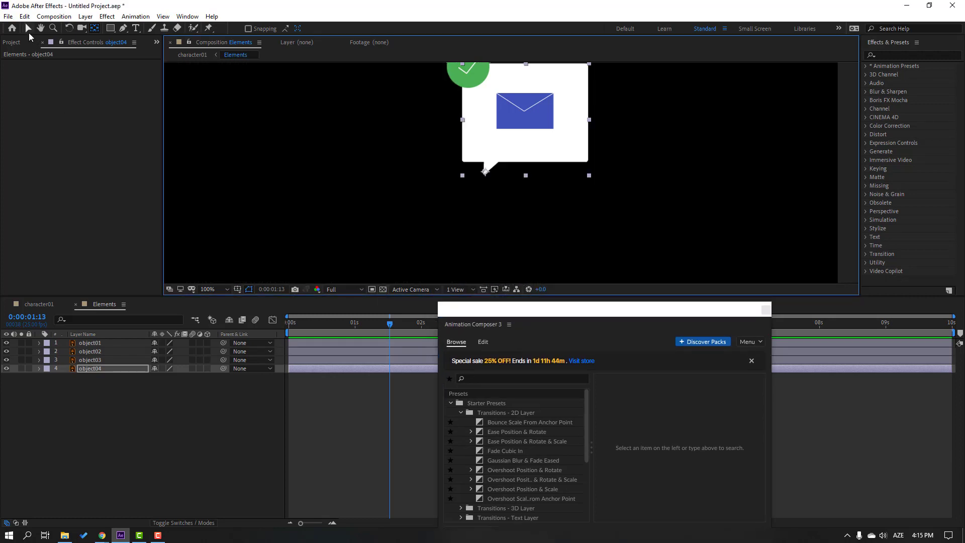
pyautogui.click(29, 32)
pyautogui.moveTo(560, 158); pyautogui.dragTo(518, 180)
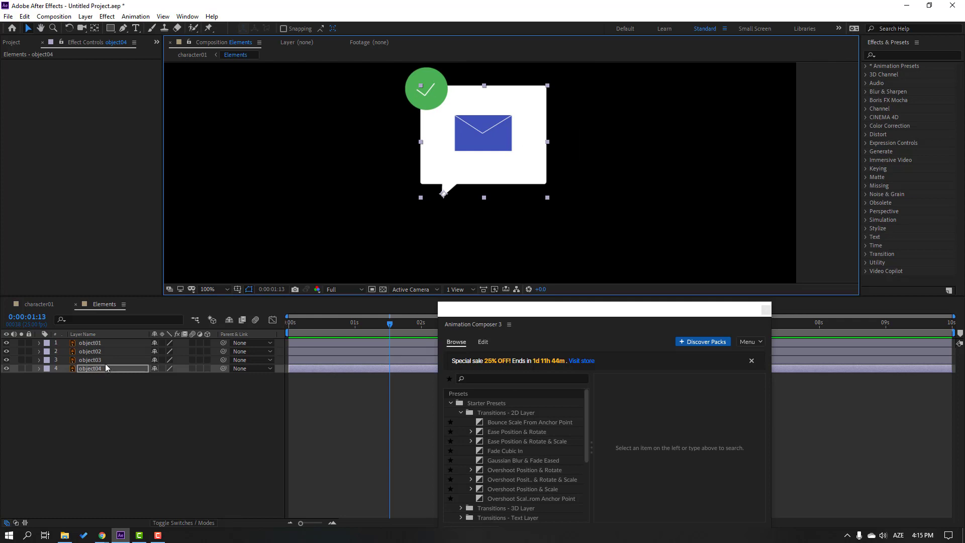
pyautogui.click(83, 369)
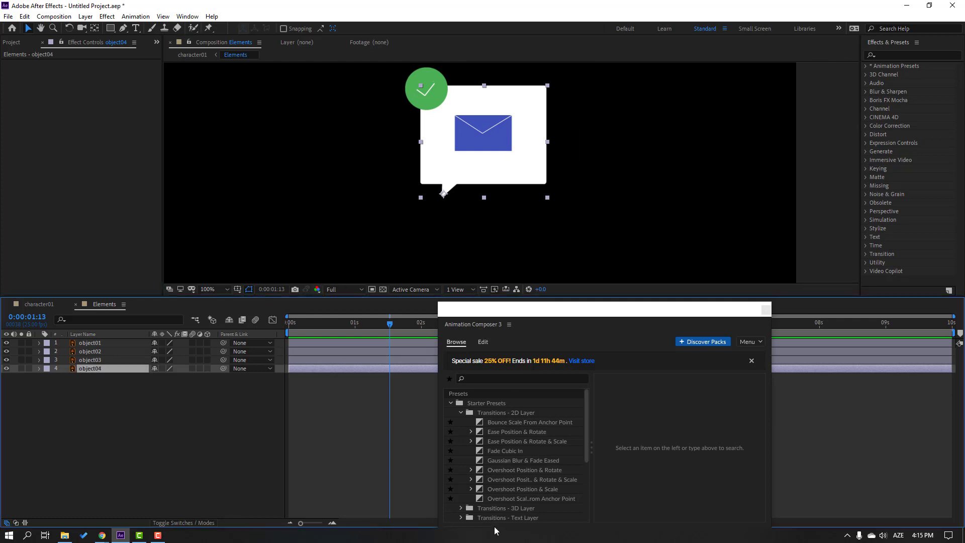
# Apply the Overshoot Scale From Anchor Point preset to object04 and start it slightly later
pyautogui.doubleClick(529, 500)
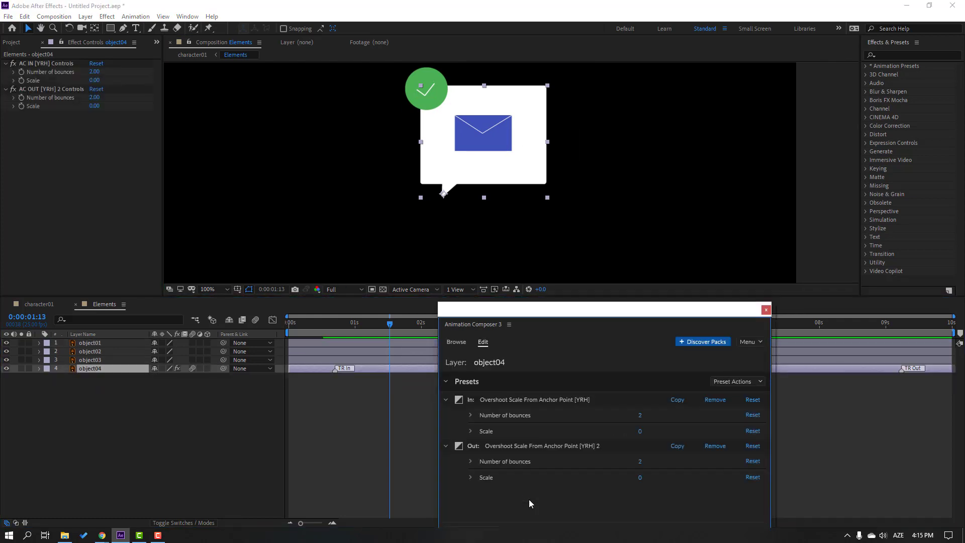
pyautogui.moveTo(336, 371); pyautogui.dragTo(366, 371)
pyautogui.press('space')
pyautogui.click(381, 325)
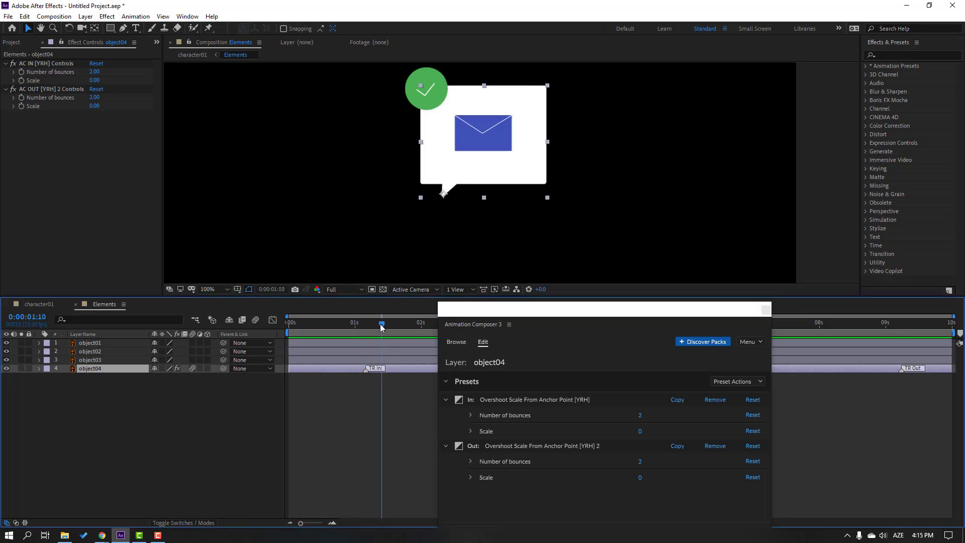
# Apply Overshoot Scale From Anchor Point as an In-only transition to object01–object03
pyautogui.click(96, 358)
pyautogui.keyDown('shift'); pyautogui.click(99, 345); pyautogui.keyUp('shift')
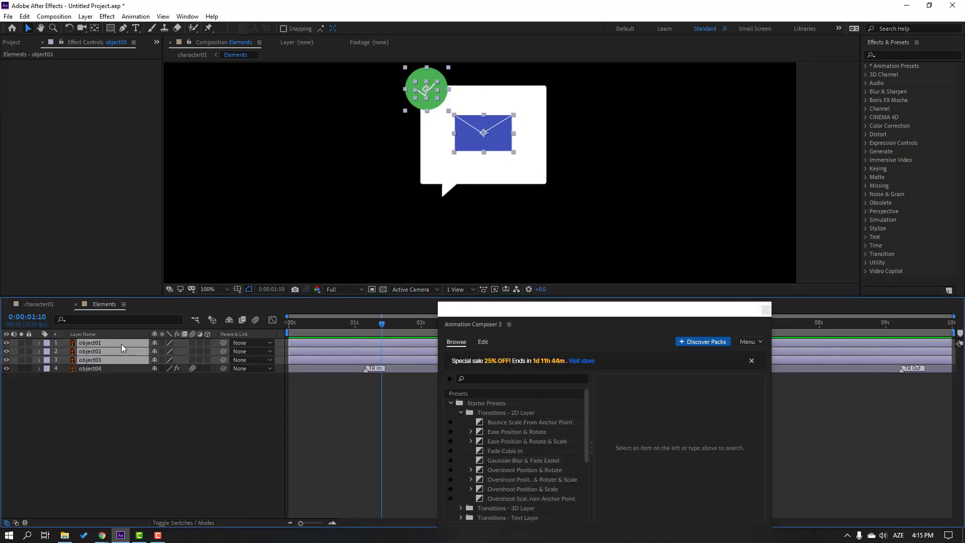
pyautogui.moveTo(599, 309); pyautogui.dragTo(657, 173)
pyautogui.click(606, 364)
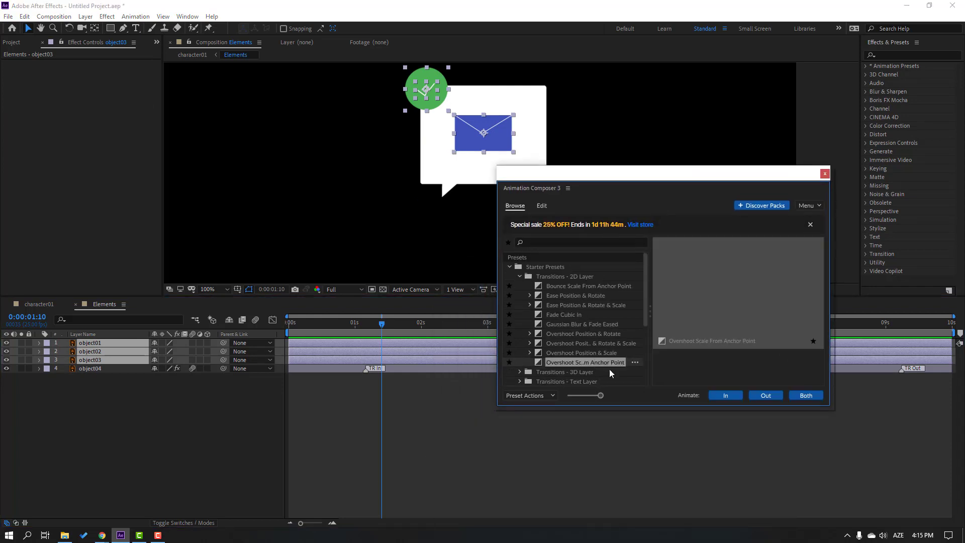
pyautogui.click(726, 398)
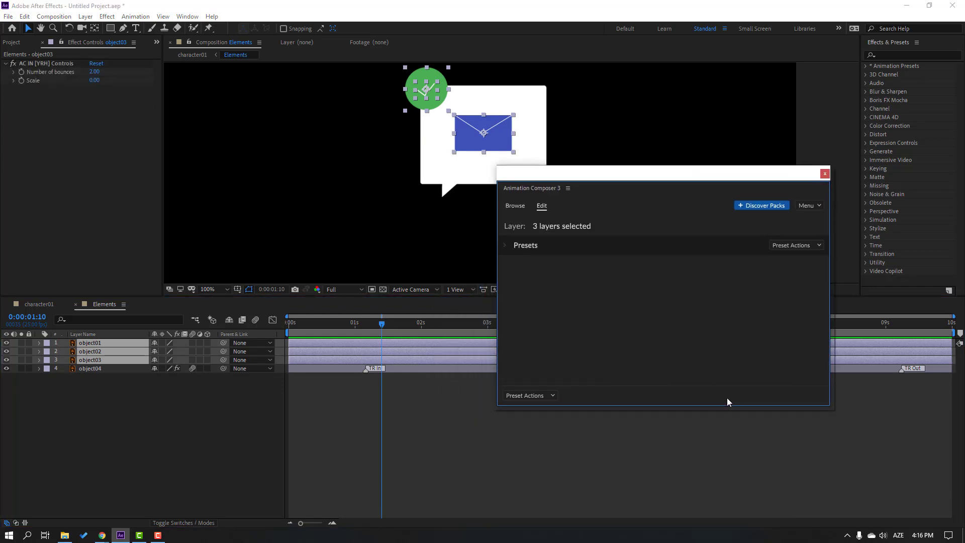
pyautogui.click(825, 173)
pyautogui.click(328, 396)
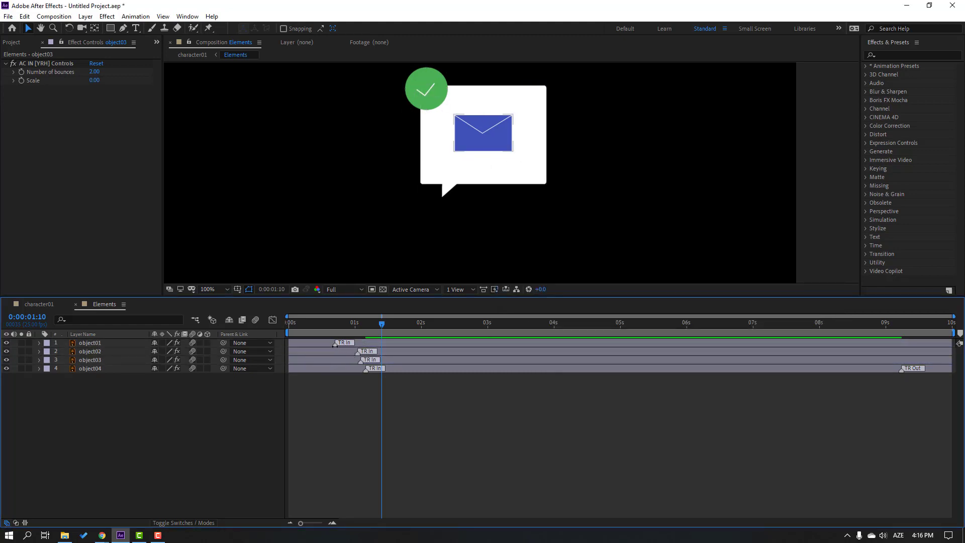
# Stagger the start times of object01, object02 and object03, then preview the pop-ins
pyautogui.click(92, 344)
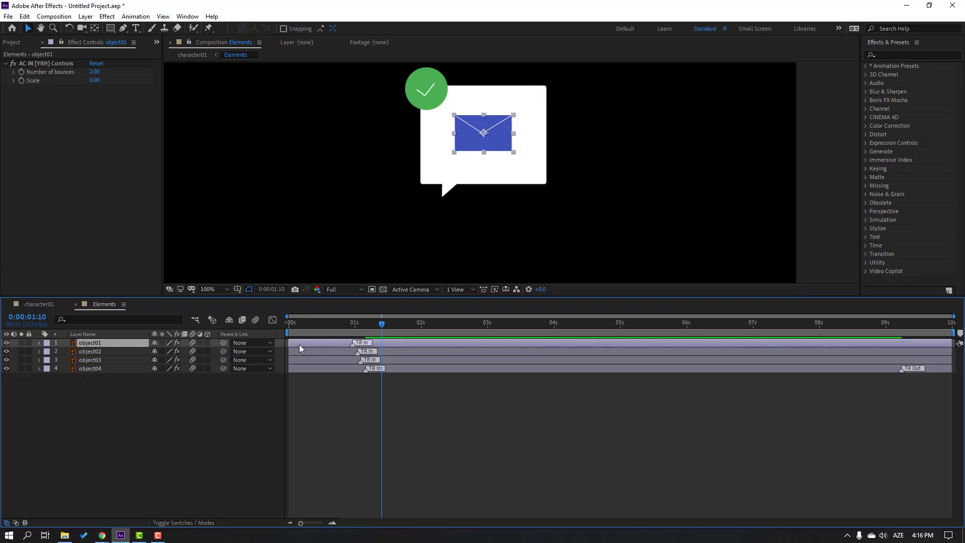
pyautogui.moveTo(312, 345)
pyautogui.mouseDown()
pyautogui.moveTo(336, 345)
pyautogui.moveTo(324, 357)
pyautogui.moveTo(371, 351)
pyautogui.mouseUp()
pyautogui.click(90, 351)
pyautogui.keyDown('shift'); pyautogui.click(90, 360); pyautogui.keyUp('shift')
pyautogui.click(343, 384)
pyautogui.click(342, 360)
pyautogui.click(346, 355)
pyautogui.click(503, 412)
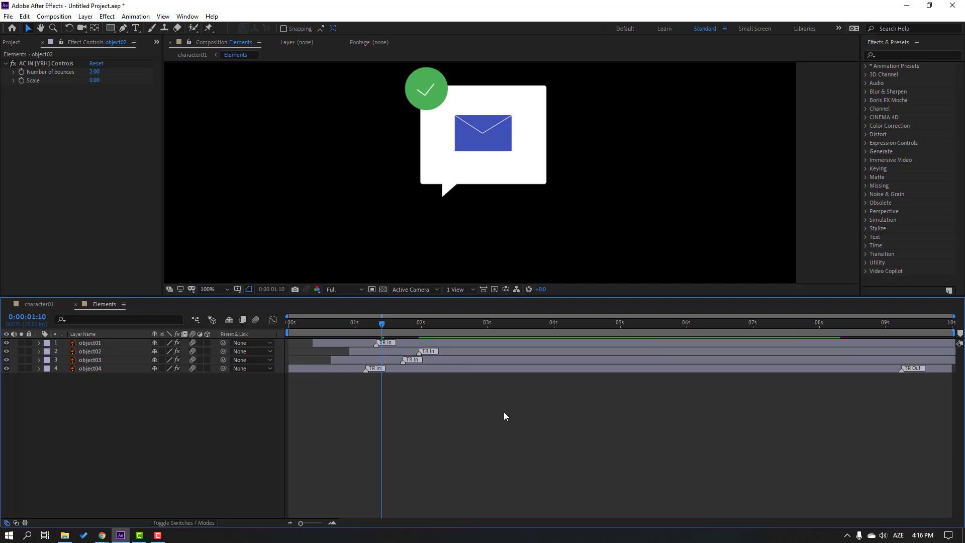
pyautogui.press('space')
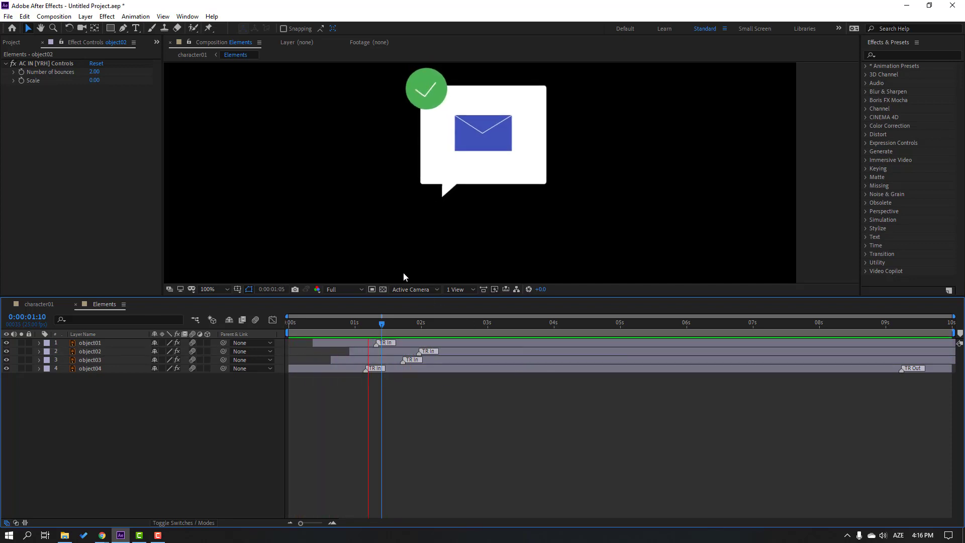
pyautogui.press('space')
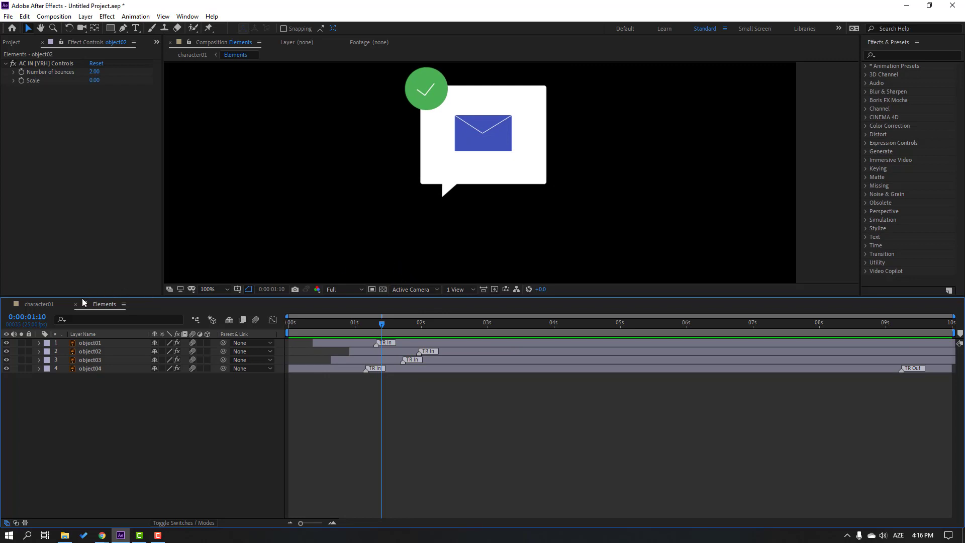
# Back in character01, slide the Elements bubble layer to start at about 1 second
pyautogui.hotkey('ctrl', 'w')
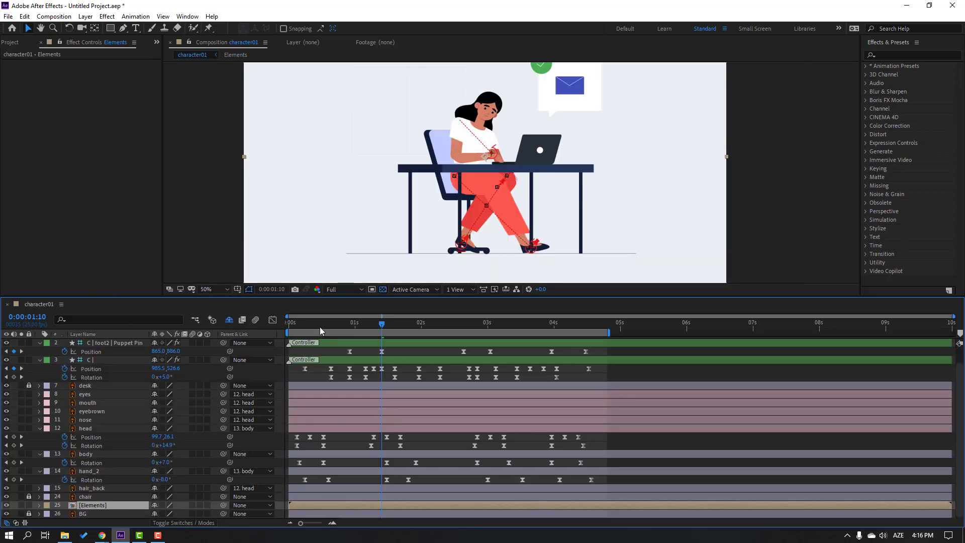
pyautogui.press('space')
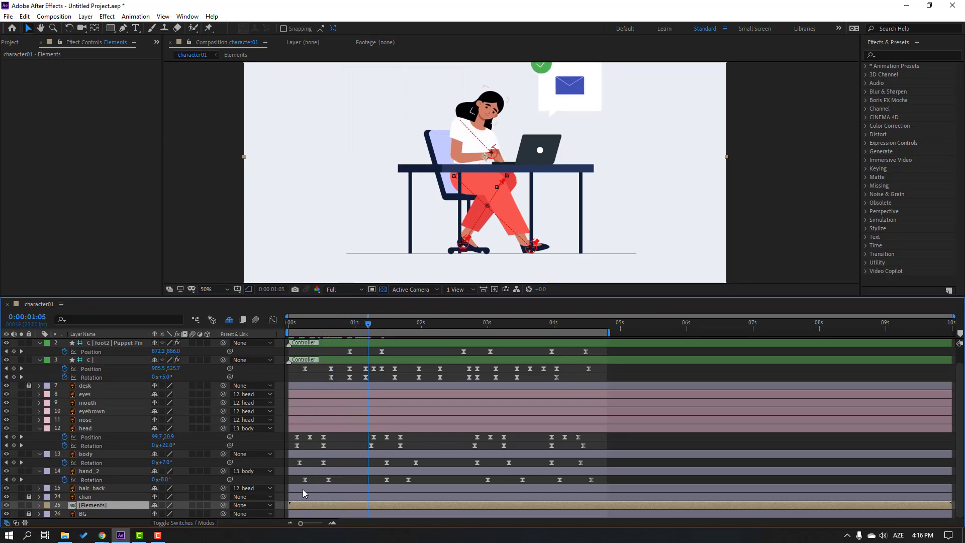
pyautogui.moveTo(302, 509); pyautogui.dragTo(377, 512)
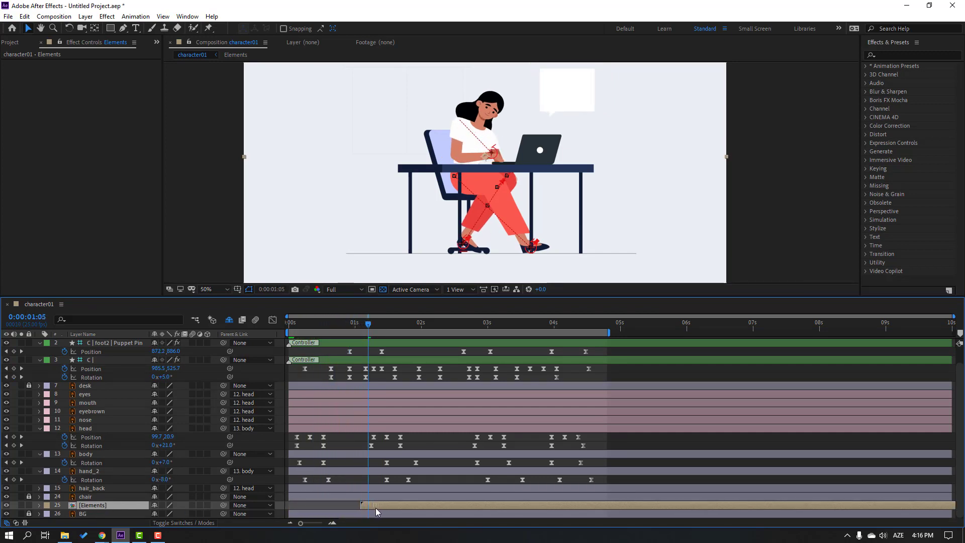
pyautogui.moveTo(352, 325); pyautogui.dragTo(477, 317)
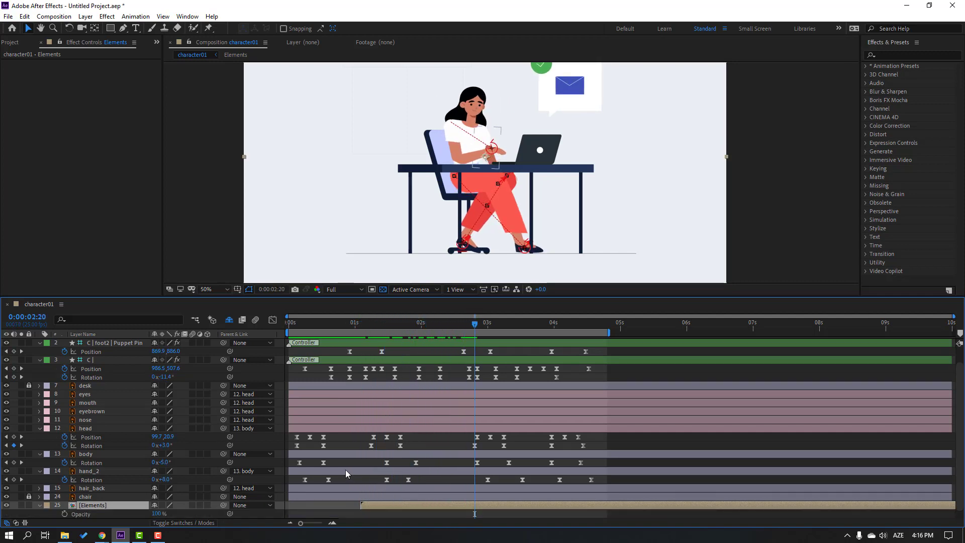
# Keyframe the Elements layer's opacity from 100% to 0% so the bubble fades out before 3 seconds
pyautogui.press('t')
pyautogui.click(64, 505)
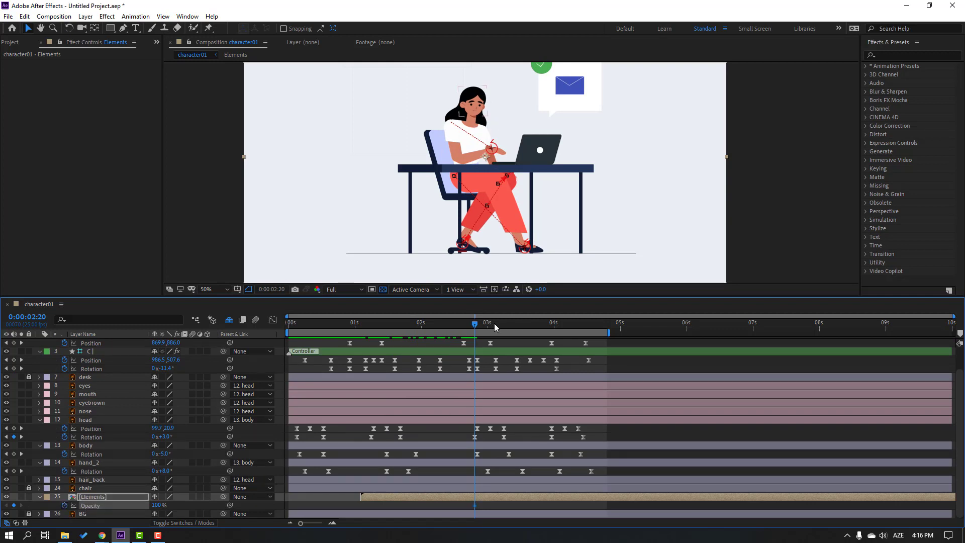
pyautogui.click(492, 329)
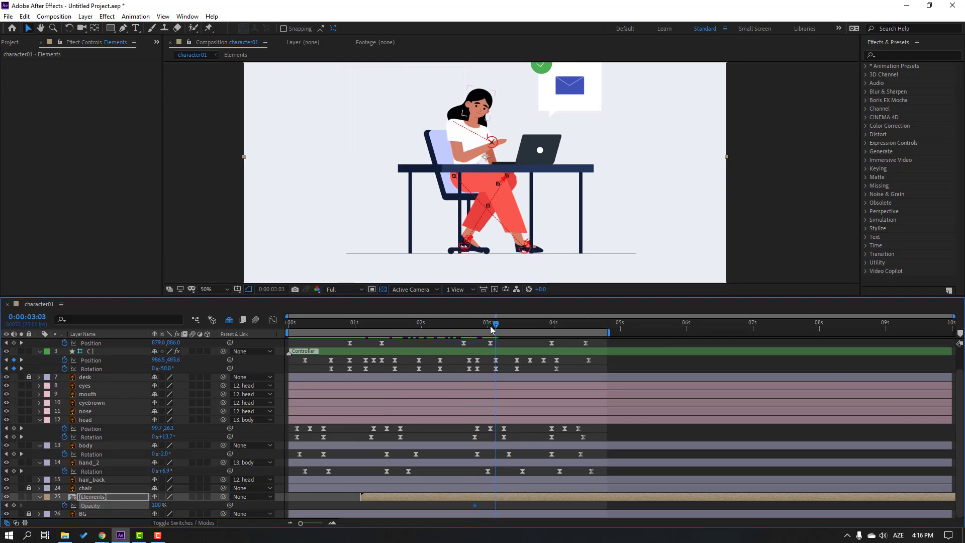
pyautogui.click(156, 506)
pyautogui.write('0')
pyautogui.press('Return')
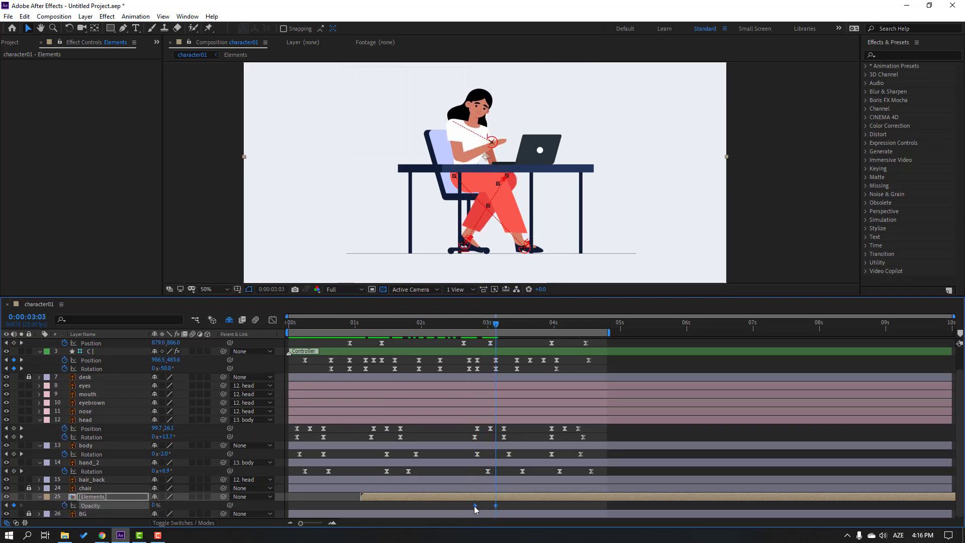
pyautogui.moveTo(475, 506); pyautogui.dragTo(460, 506)
pyautogui.moveTo(434, 323); pyautogui.dragTo(497, 326)
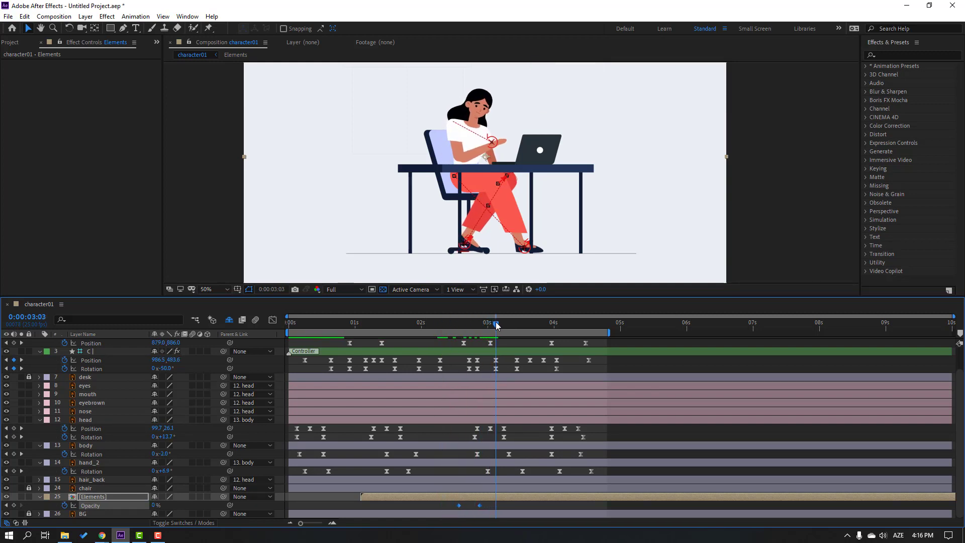
# Duplicate the Elements layer and start the copy near 3.3 seconds so the bubble reappears
pyautogui.click(90, 497)
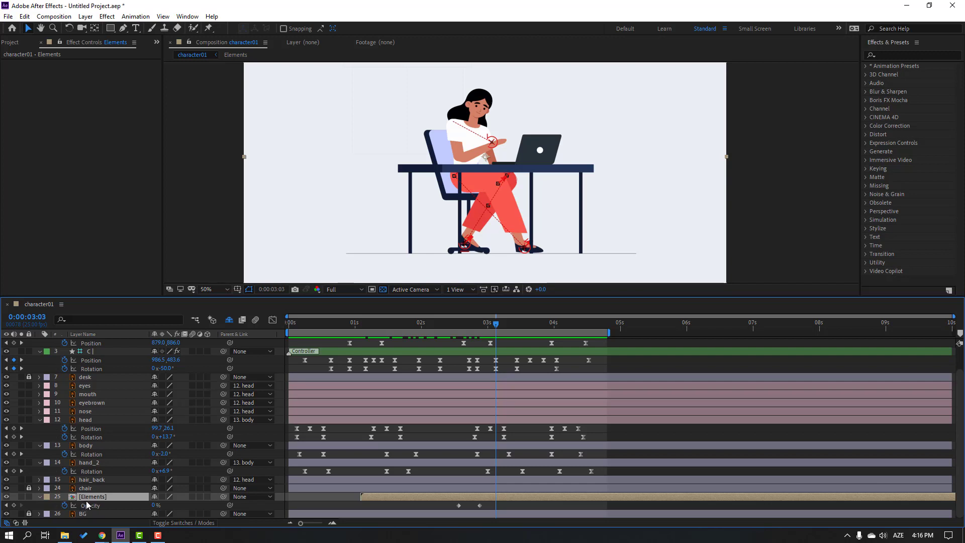
pyautogui.hotkey('ctrl', 'd')
pyautogui.moveTo(382, 498); pyautogui.dragTo(523, 496)
pyautogui.moveTo(497, 329); pyautogui.dragTo(549, 326)
pyautogui.moveTo(533, 498); pyautogui.dragTo(557, 494)
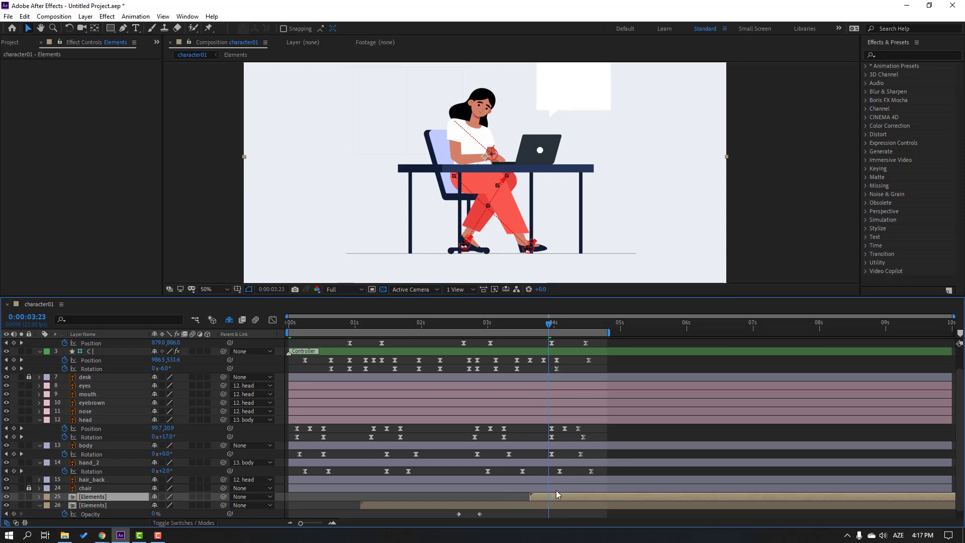
pyautogui.press('space')
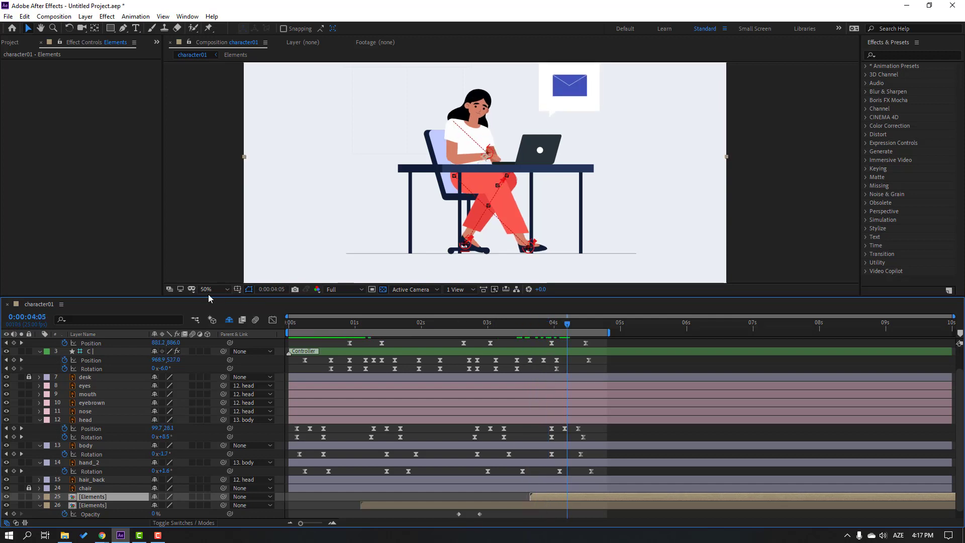
# Set the viewer magnification to Fit and preview the whole animation
pyautogui.click(214, 289)
pyautogui.click(212, 300)
pyautogui.press('space')
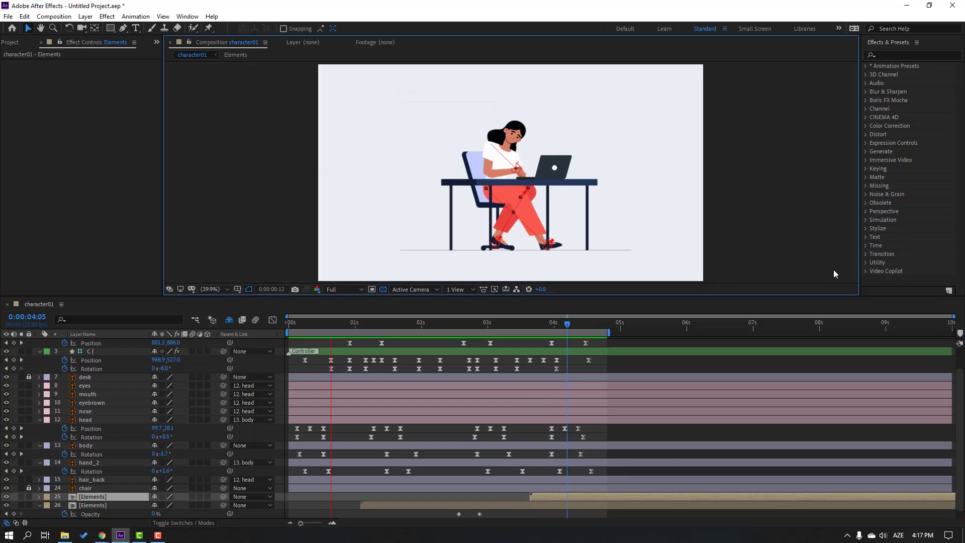